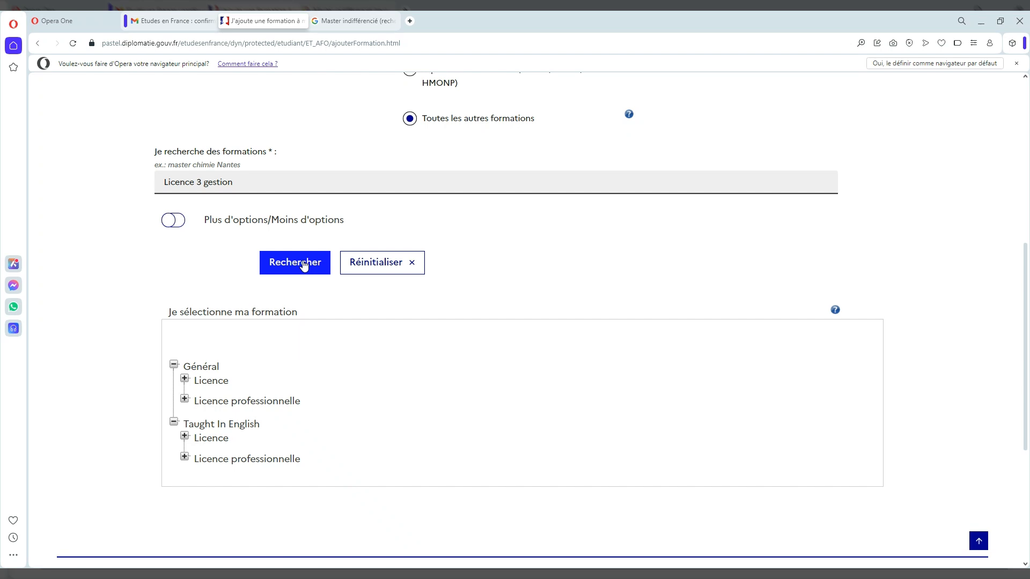
# Step: Search for Licence 3 gestion programmes and expand the general Licence results under Droit, économie, gestion to administration économique et sociale
pyautogui.click(303, 264)
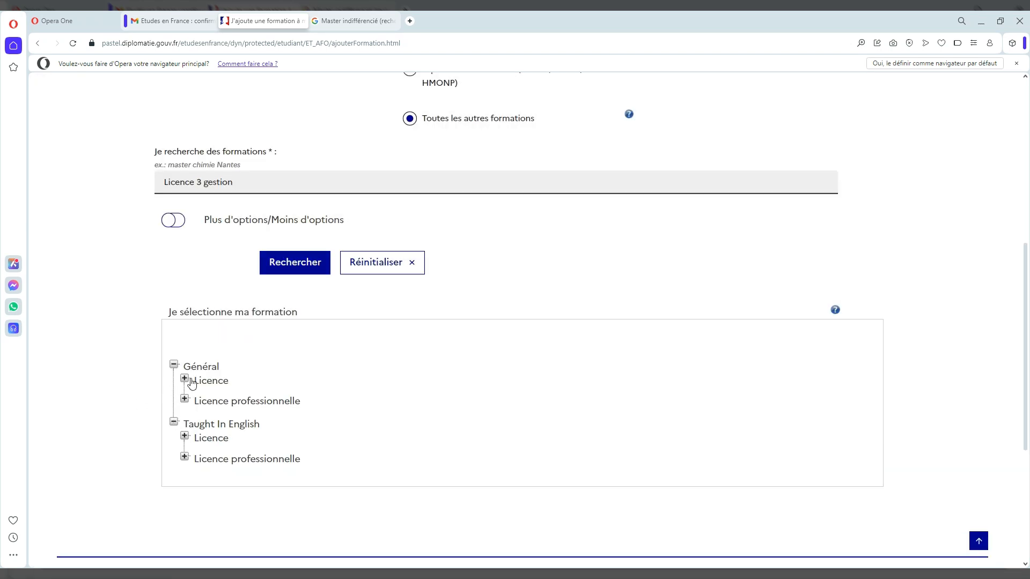
pyautogui.scroll(-3, 256, 396)
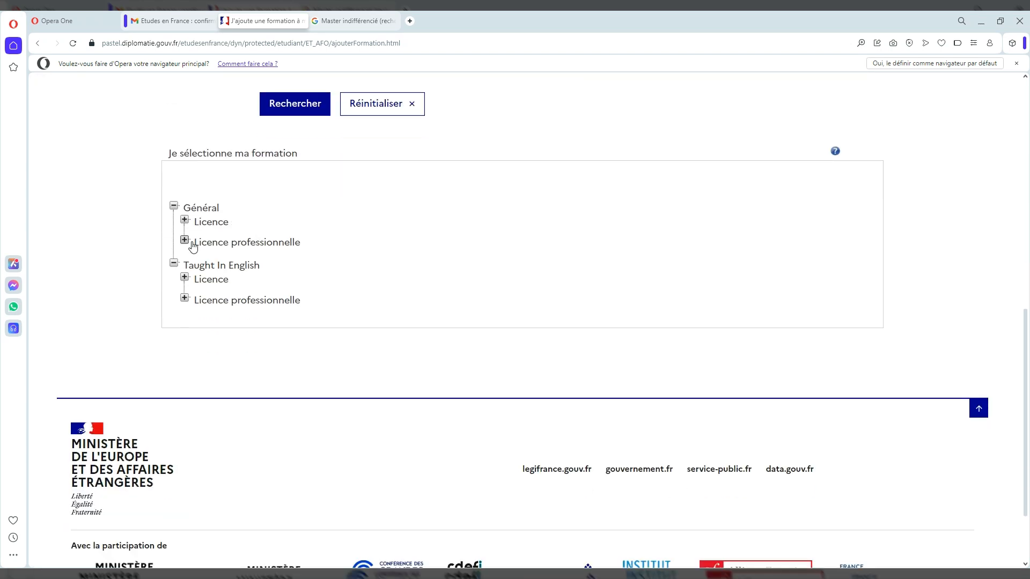
pyautogui.click(185, 221)
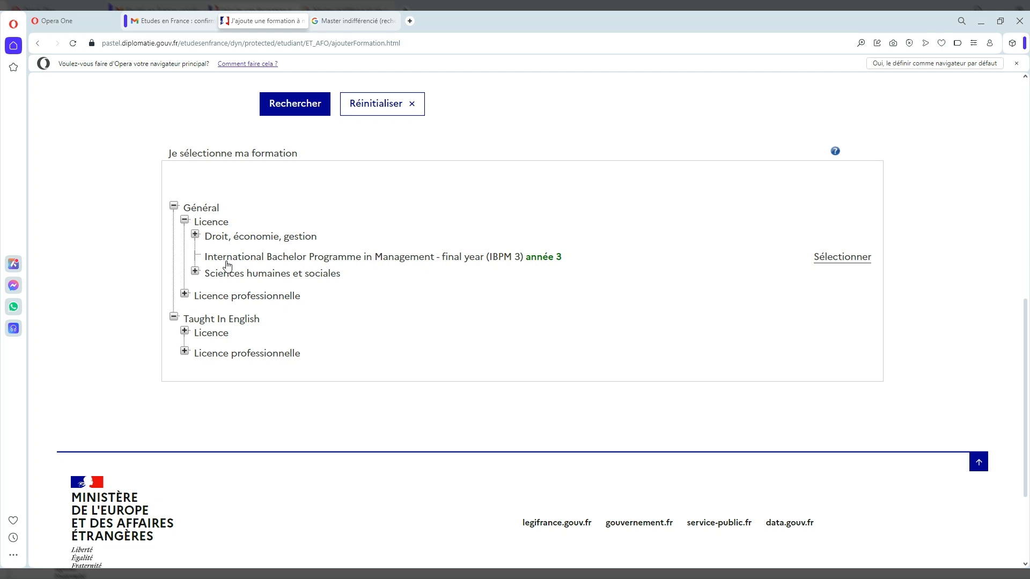
pyautogui.click(197, 236)
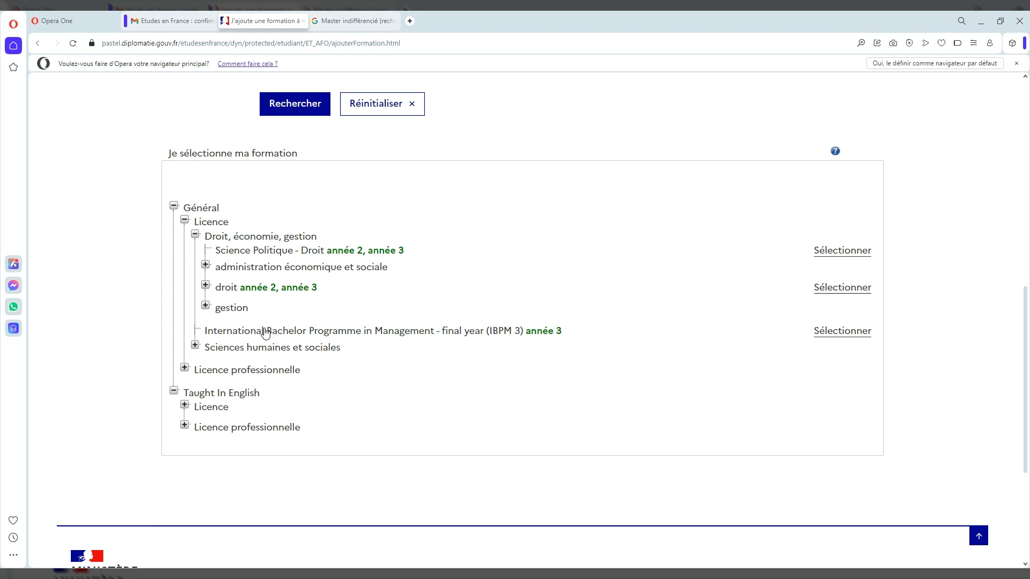
pyautogui.click(205, 267)
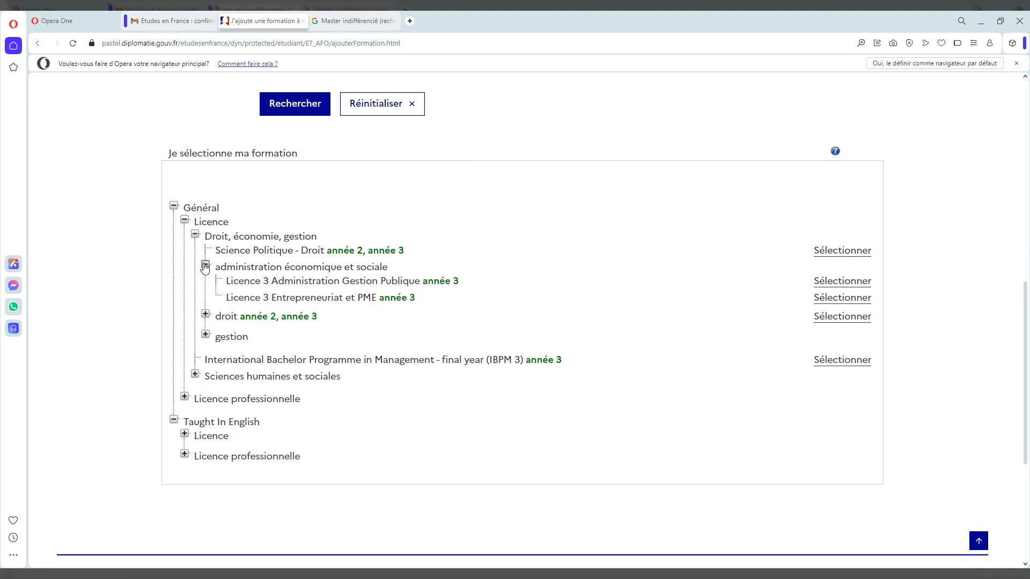
# Step: Choose Licence 3 Entrepreneuriat et PME at the Université de Montpellier's Montpellier site and add it to the basket
pyautogui.click(258, 297)
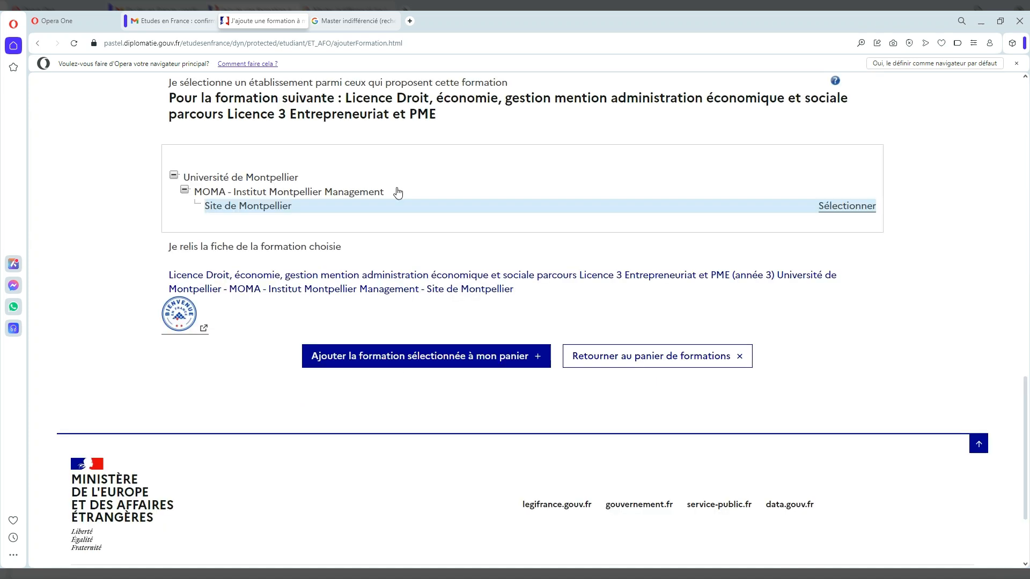
pyautogui.moveTo(409, 338); pyautogui.dragTo(713, 191)
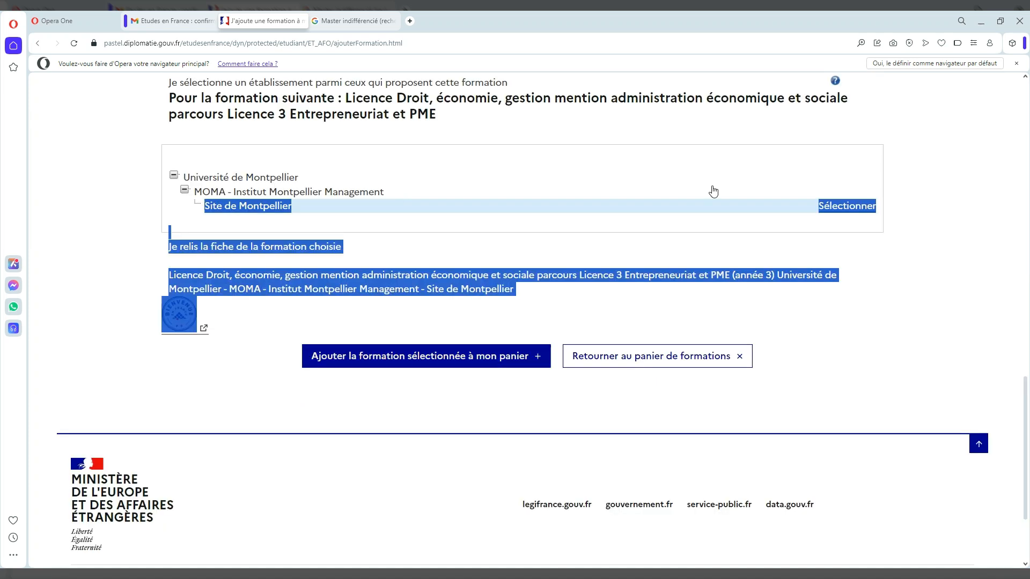
pyautogui.click(840, 221)
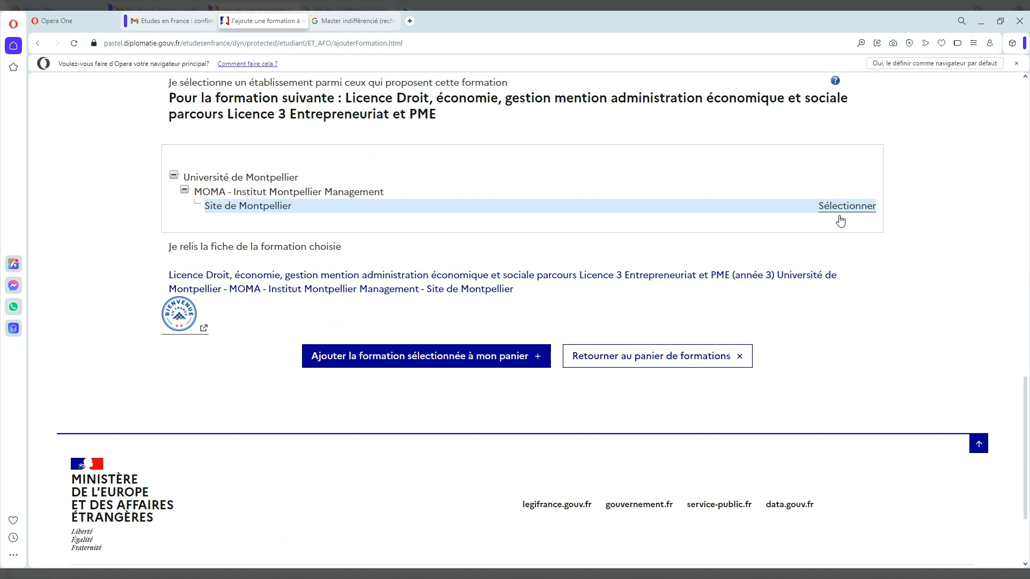
pyautogui.scroll(-3, 840, 217)
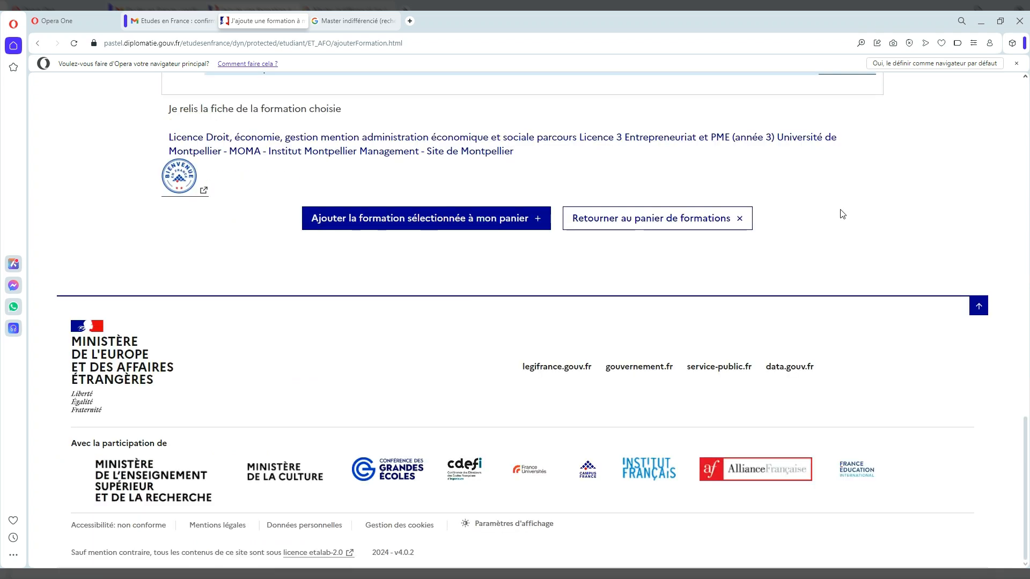
pyautogui.click(445, 219)
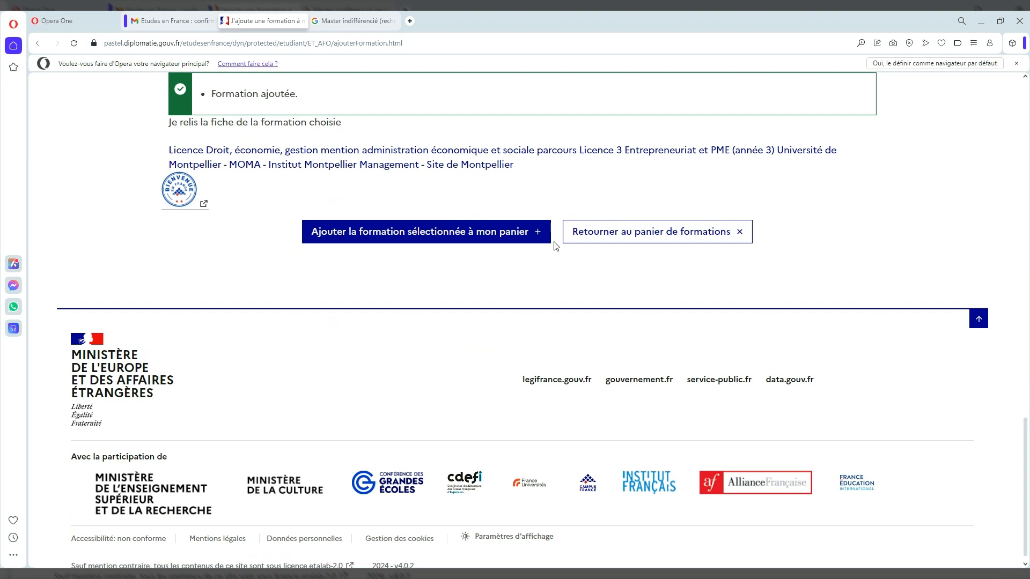
# Step: Choose Licence 3 Management under gestion, offered at Université Toulouse I Capitole, and add it to the basket
pyautogui.scroll(2, 513, 230)
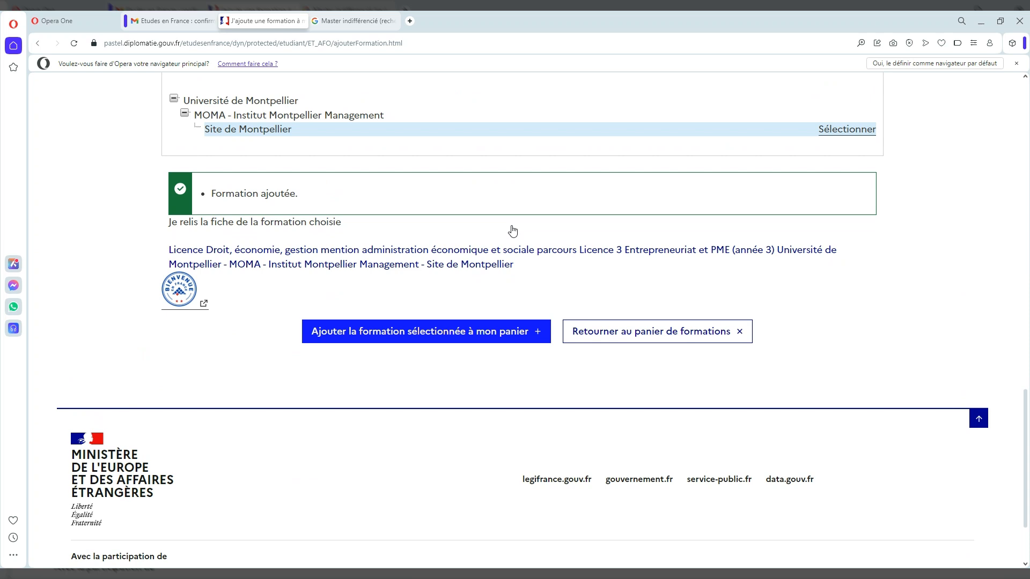
pyautogui.scroll(6, 526, 287)
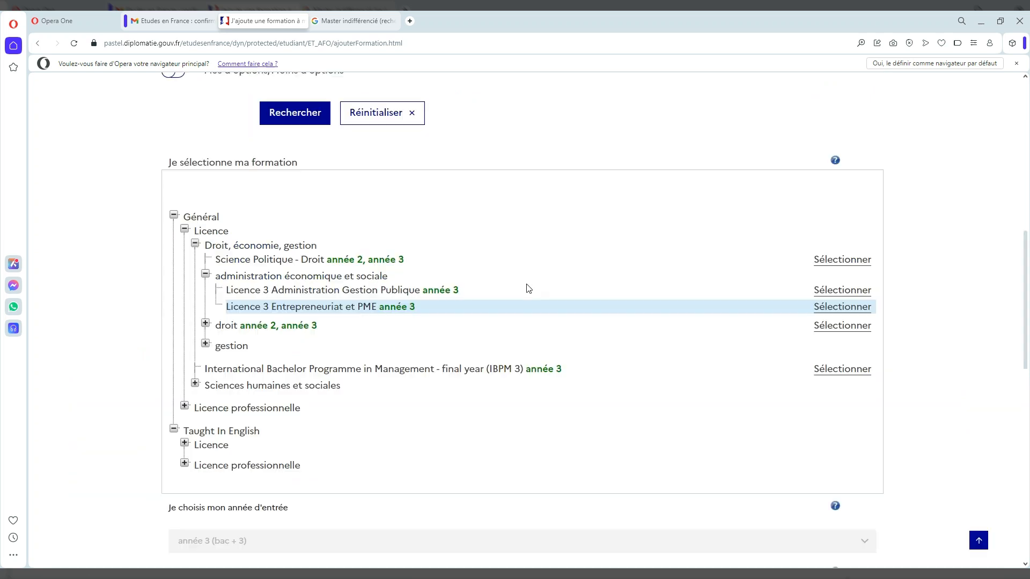
pyautogui.scroll(2, 307, 247)
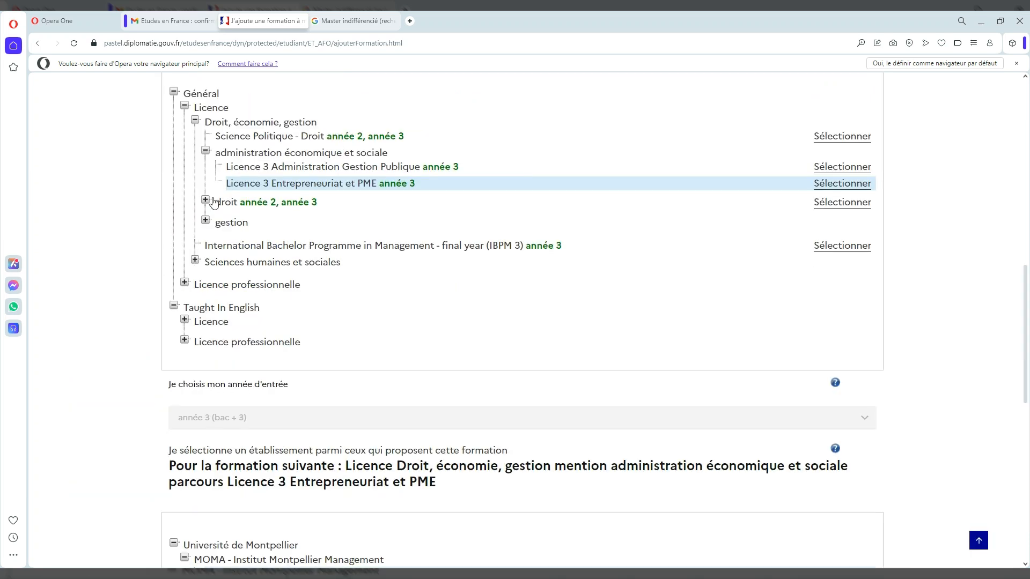
pyautogui.click(207, 222)
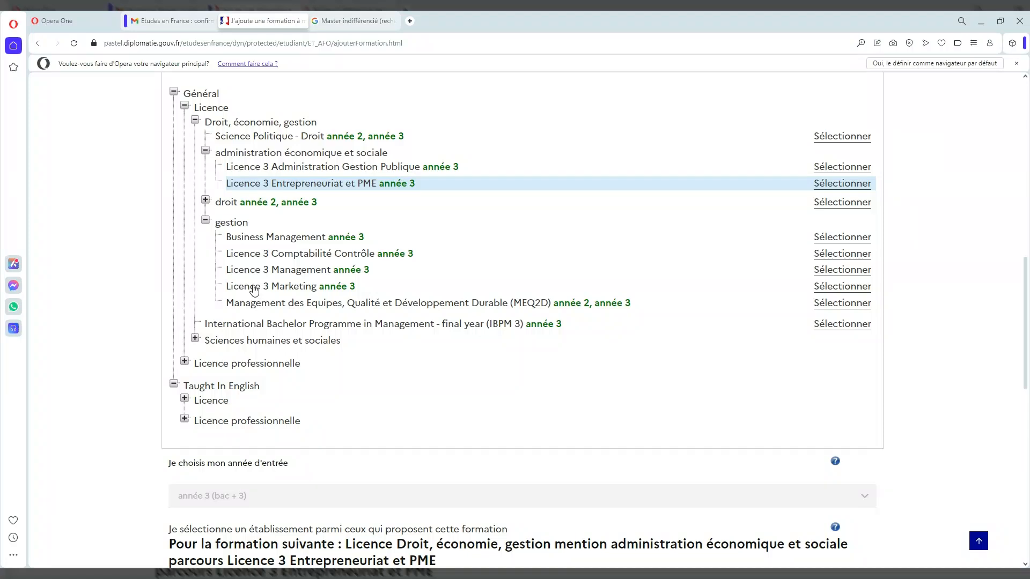
pyautogui.click(247, 273)
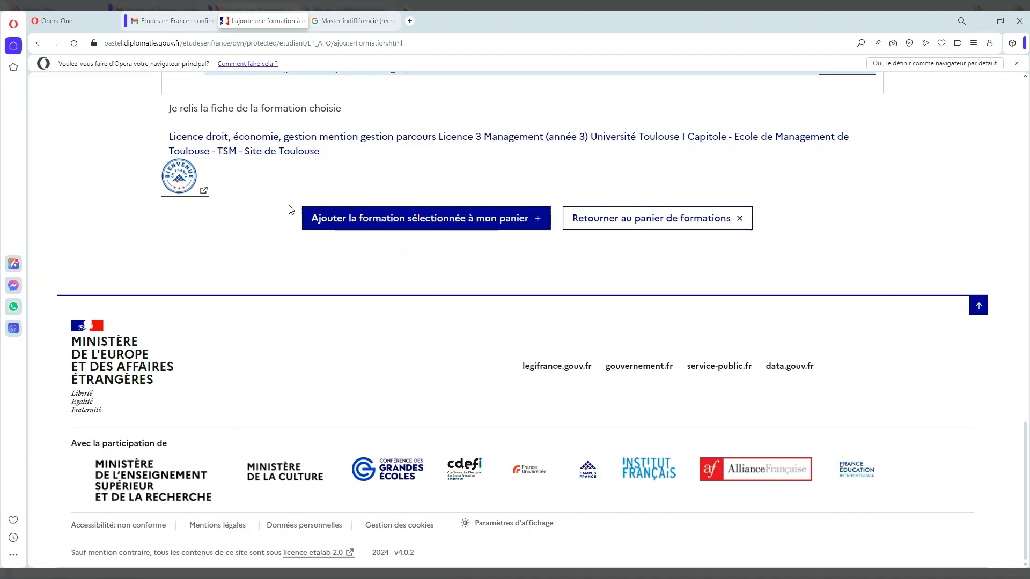
pyautogui.scroll(4, 290, 209)
pyautogui.scroll(-1, 631, 259)
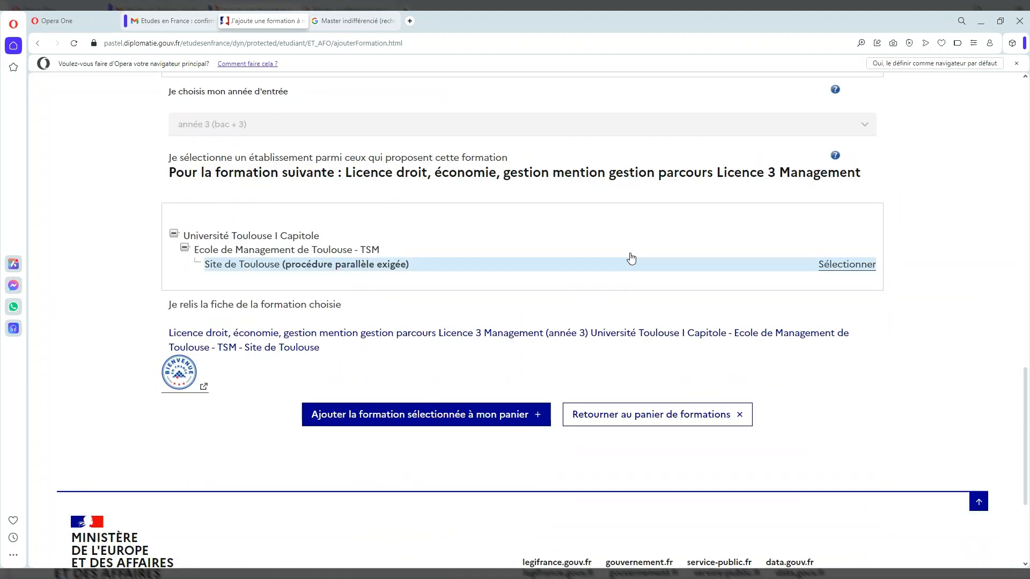
pyautogui.scroll(-3, 414, 230)
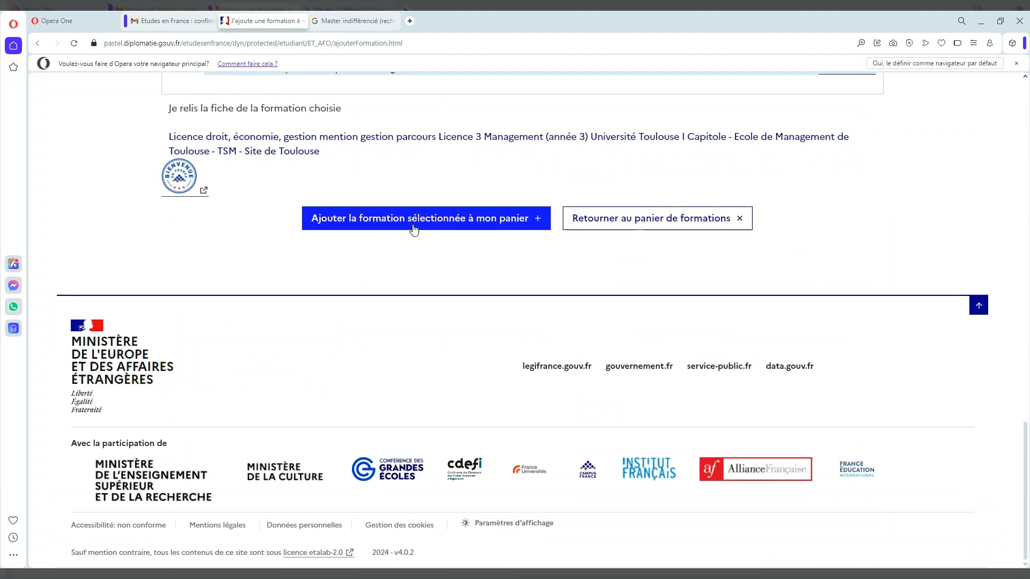
pyautogui.click(421, 217)
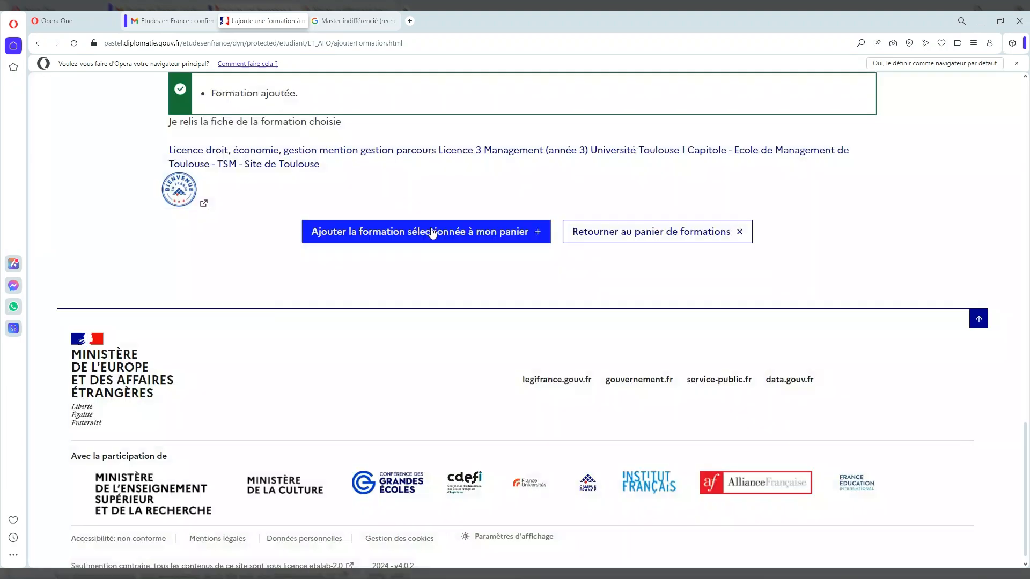
# Step: Open the year 2 administration économique et sociale programme under Sciences humaines et sociales and check its availability at the Montpellier site
pyautogui.scroll(5, 409, 209)
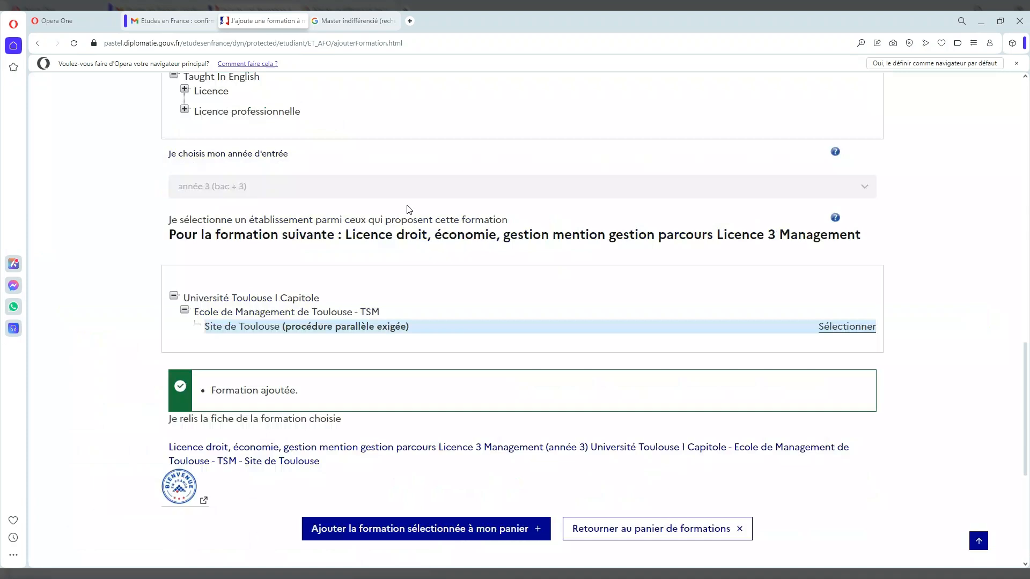
pyautogui.scroll(5, 409, 210)
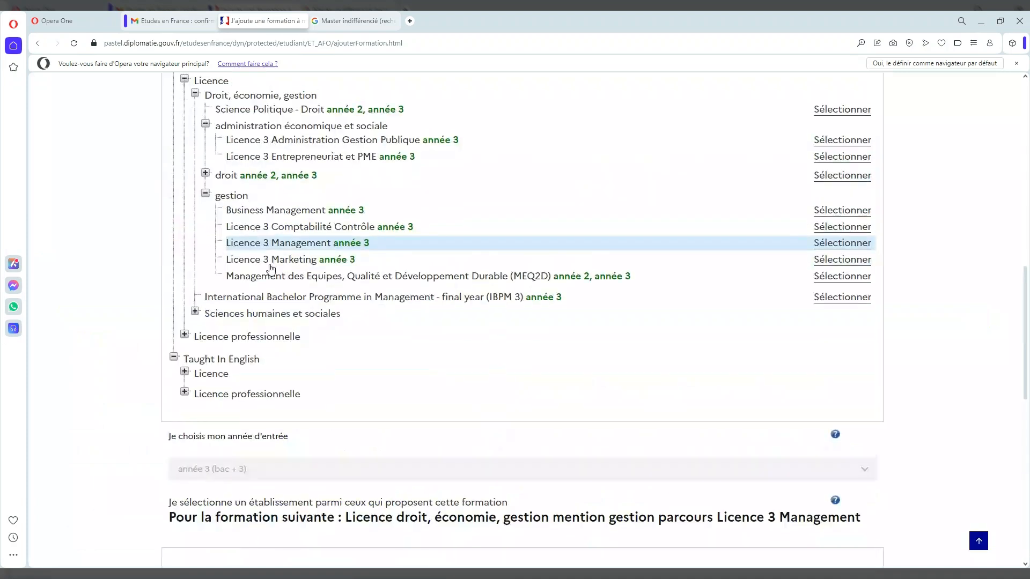
pyautogui.click(195, 312)
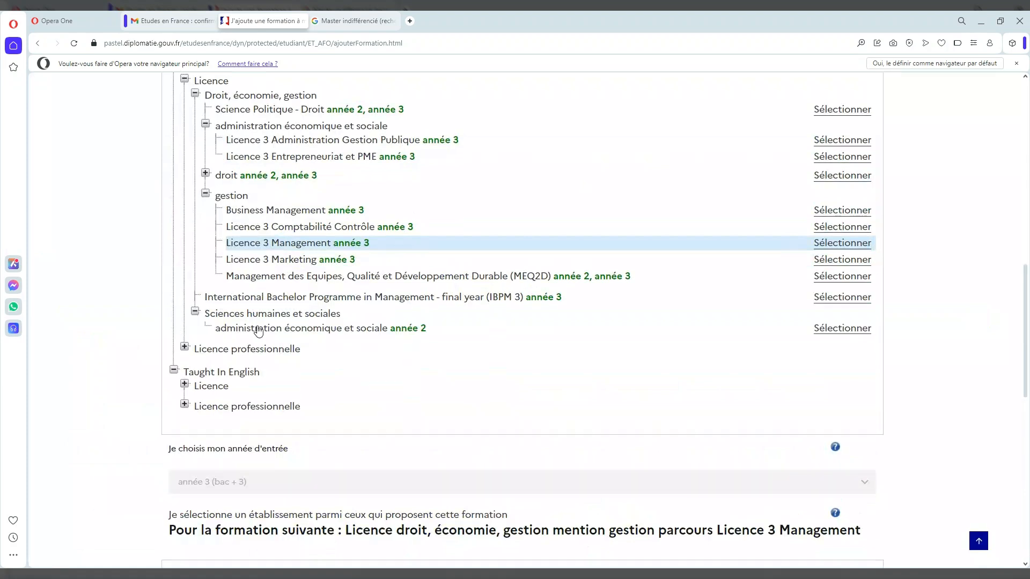
pyautogui.click(258, 328)
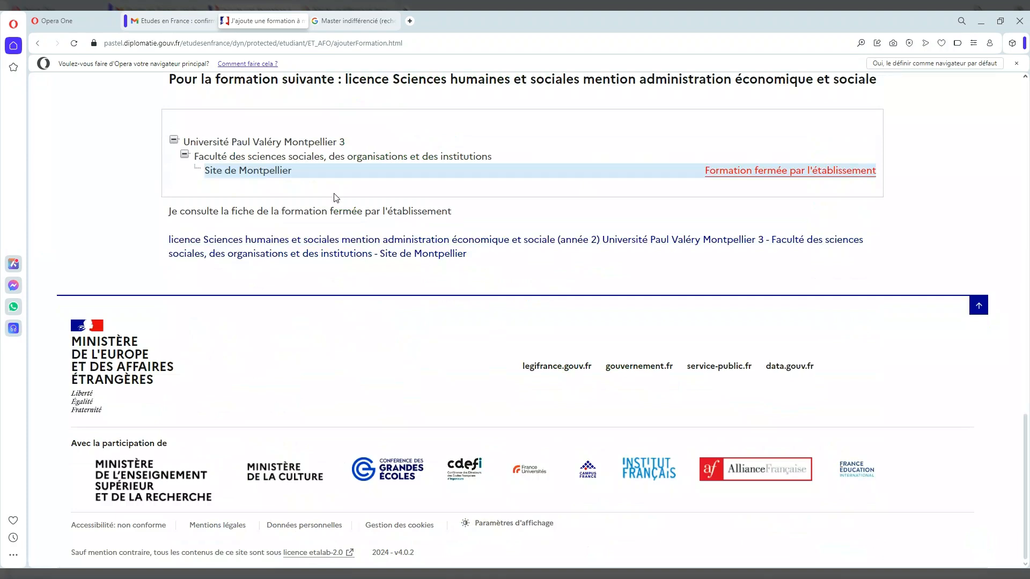
pyautogui.scroll(1, 535, 206)
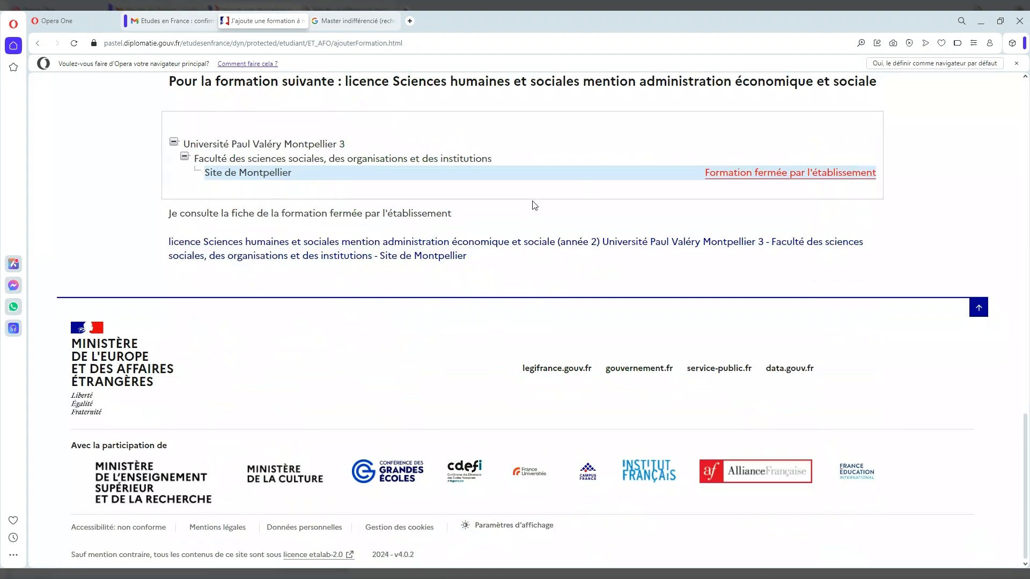
pyautogui.scroll(2, 535, 205)
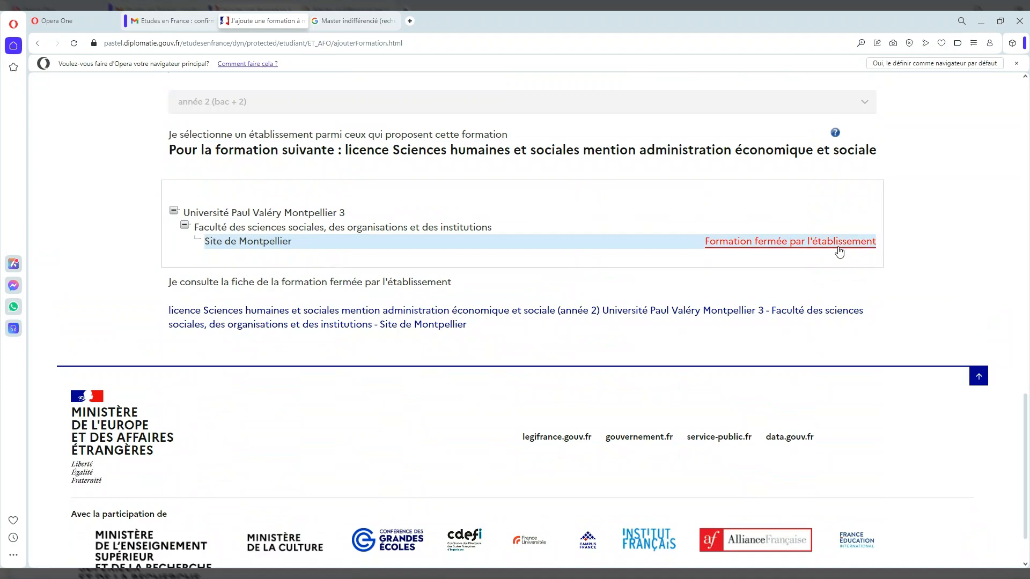
# Step: Try to add Licence 3 Entrepreneuriat et PME at the Montpellier site to the basket a second time
pyautogui.scroll(5, 544, 273)
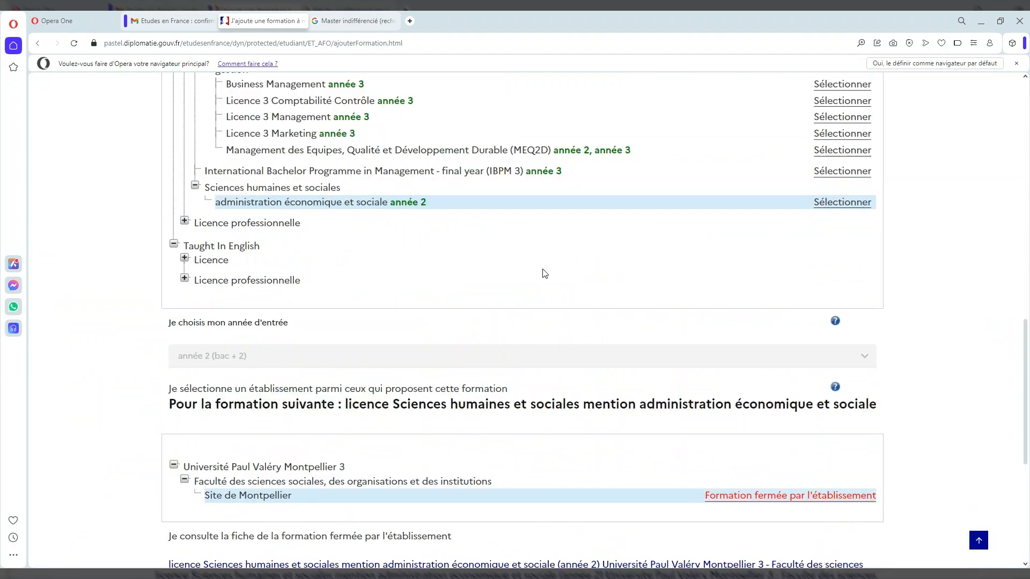
pyautogui.scroll(3, 544, 274)
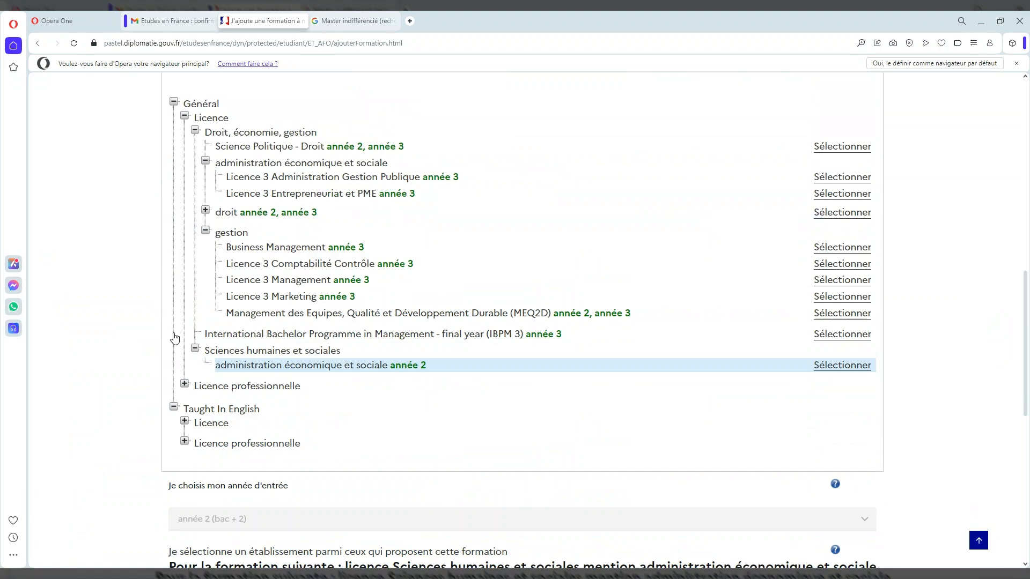
pyautogui.click(271, 193)
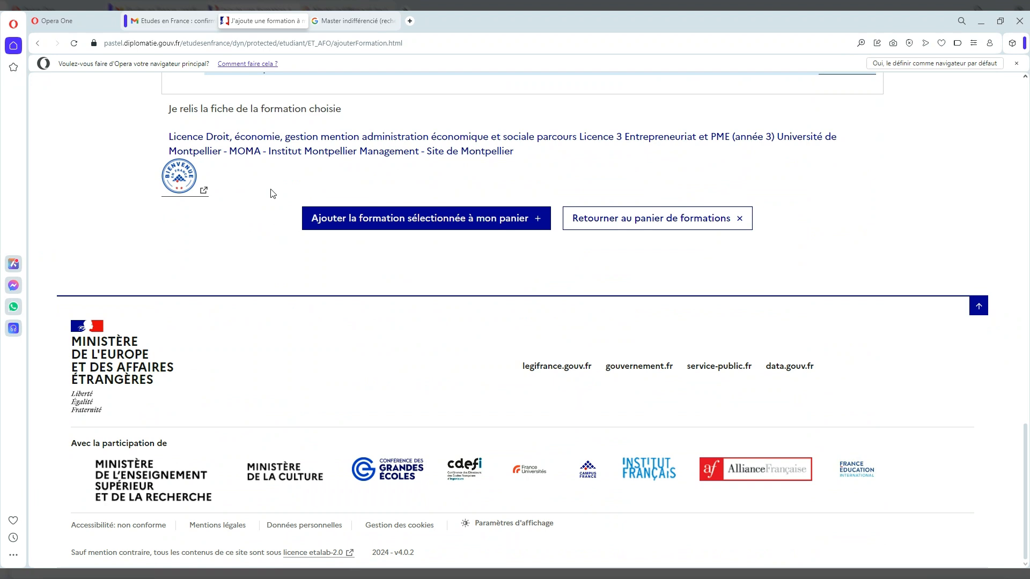
pyautogui.scroll(1, 273, 194)
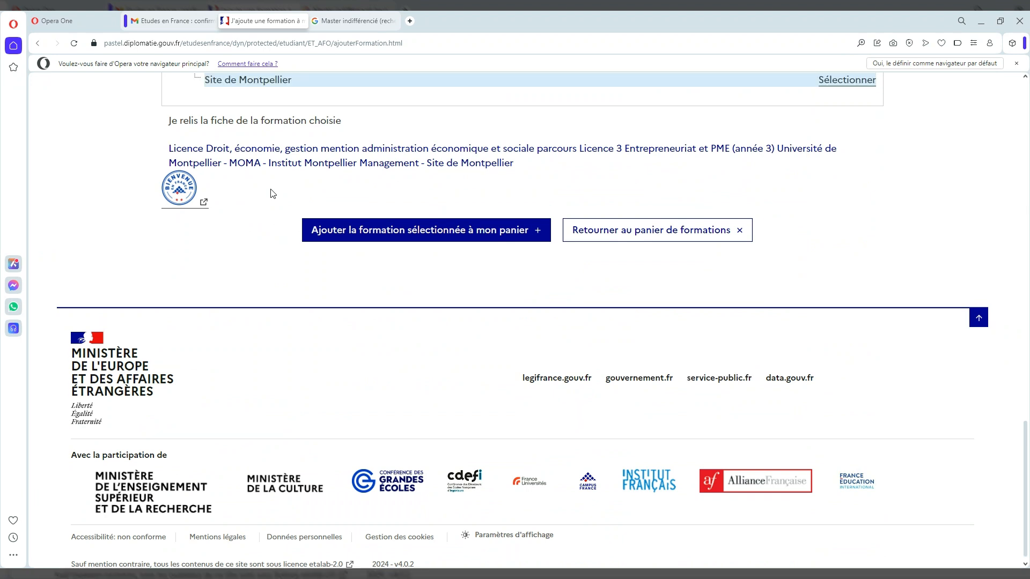
pyautogui.click(414, 230)
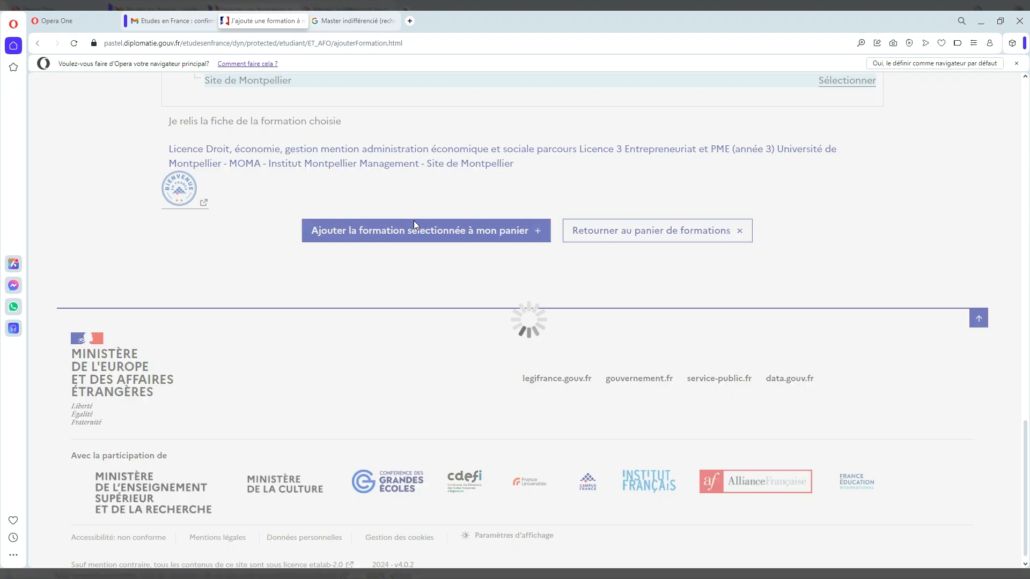
pyautogui.scroll(2, 416, 225)
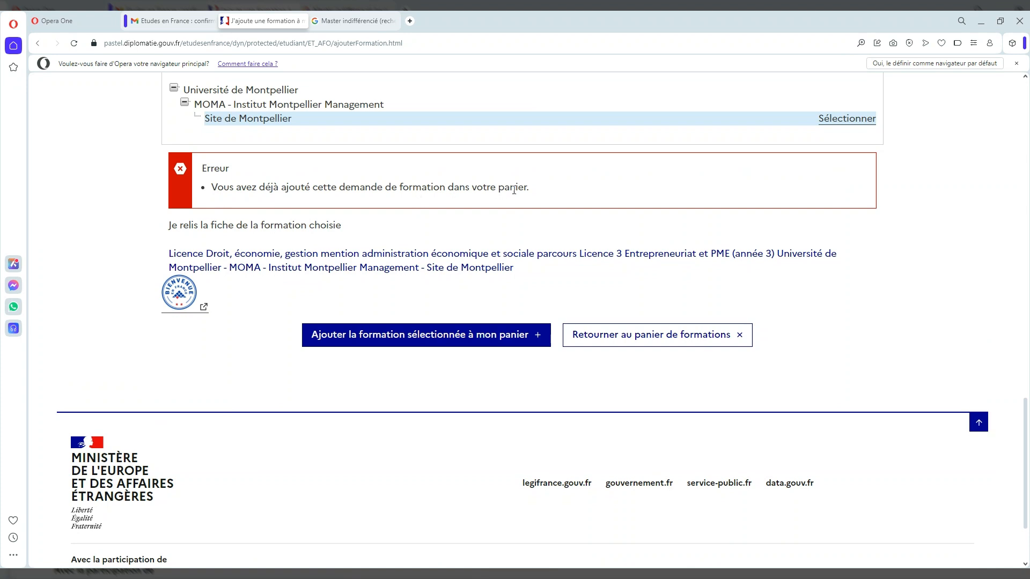
# Step: Choose the year 2 Droit / LEA 3 langues programme under droit, at Nantes Université's La Roche-sur-Yon site, and add it to the basket
pyautogui.scroll(5, 509, 261)
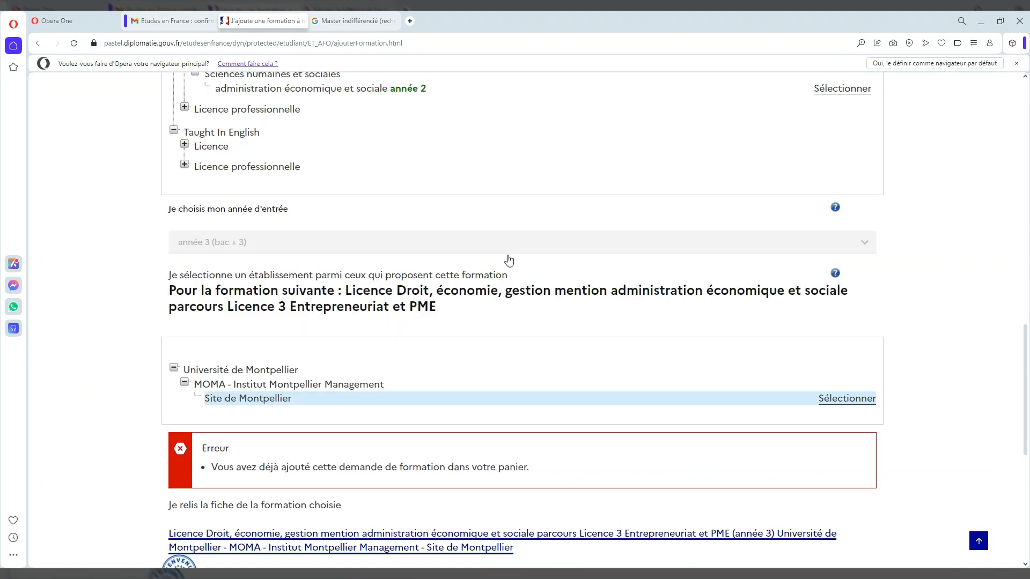
pyautogui.scroll(4, 509, 260)
pyautogui.scroll(1, 509, 261)
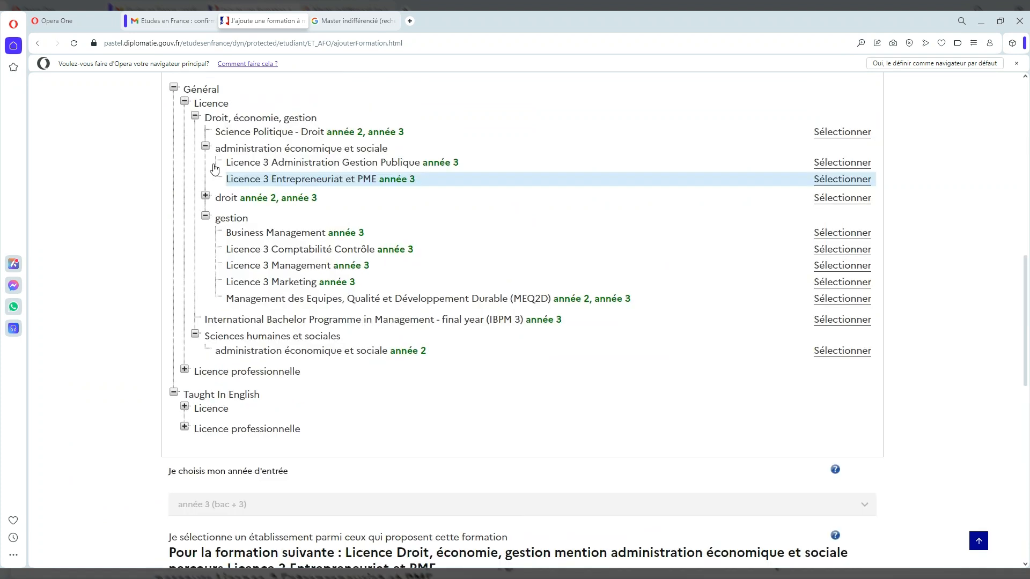
pyautogui.click(209, 199)
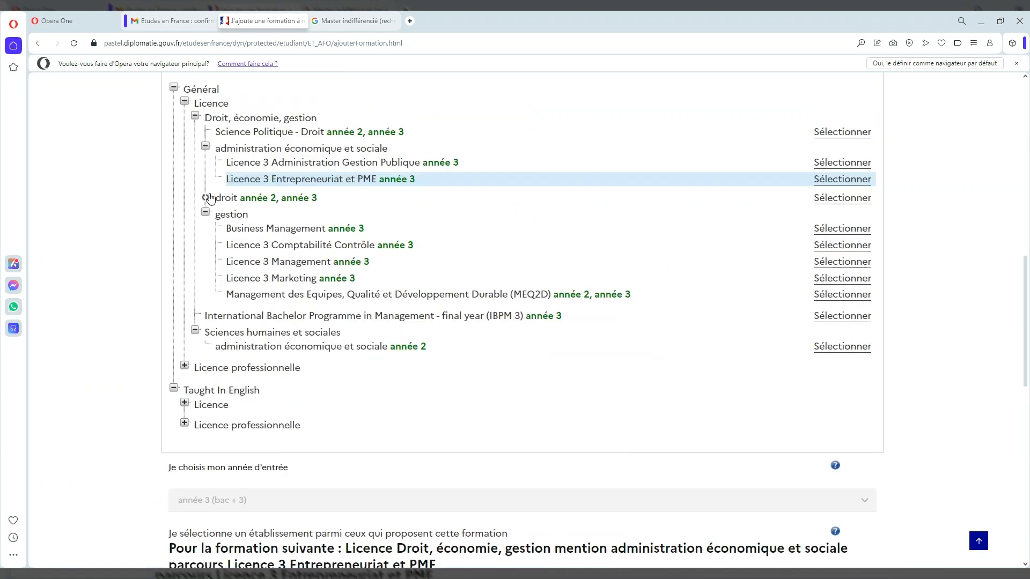
pyautogui.click(260, 213)
pyautogui.scroll(-5, 307, 306)
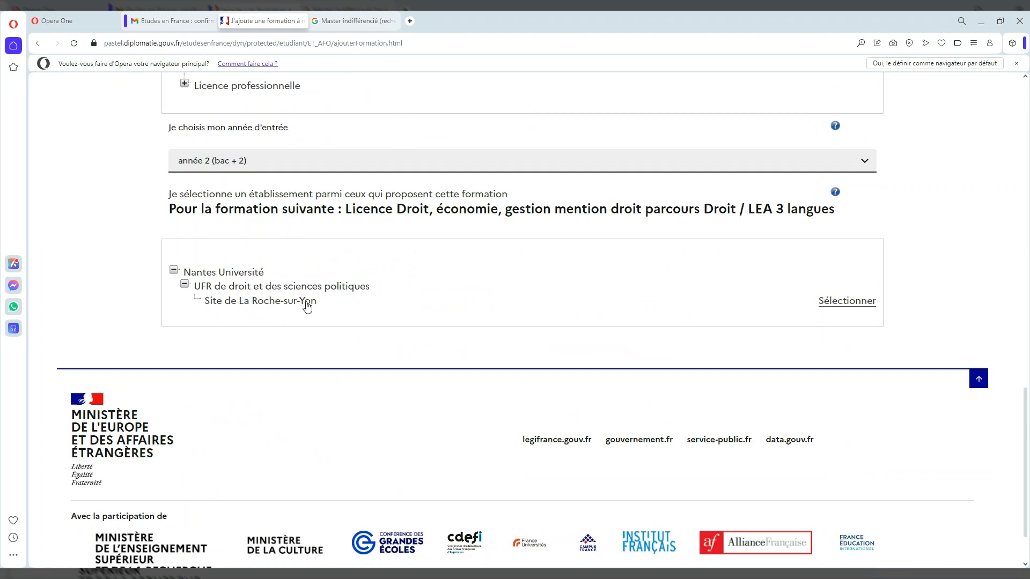
pyautogui.click(847, 299)
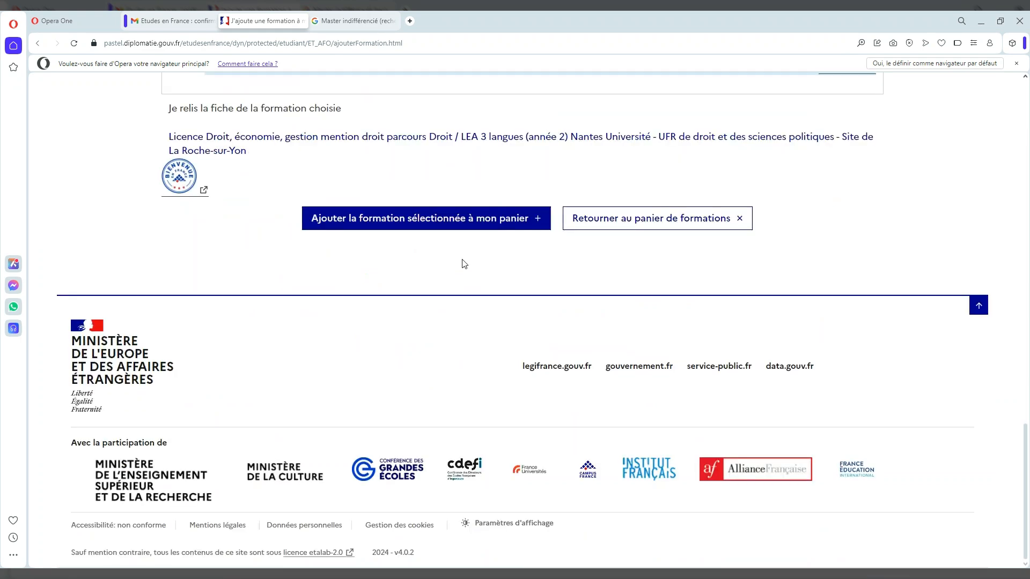
pyautogui.click(417, 214)
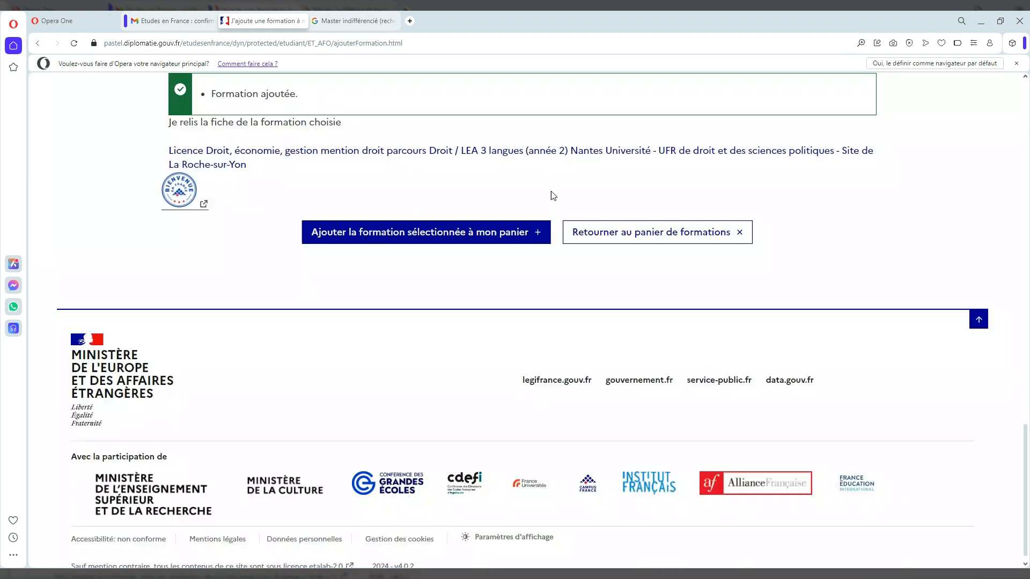
# Step: Choose year 2 of Management des Equipes, Qualité et Développement Durable (MEQ2D) at Université Jean Moulin - Lyon 3 and add it to the basket
pyautogui.scroll(3, 507, 208)
pyautogui.scroll(5, 507, 209)
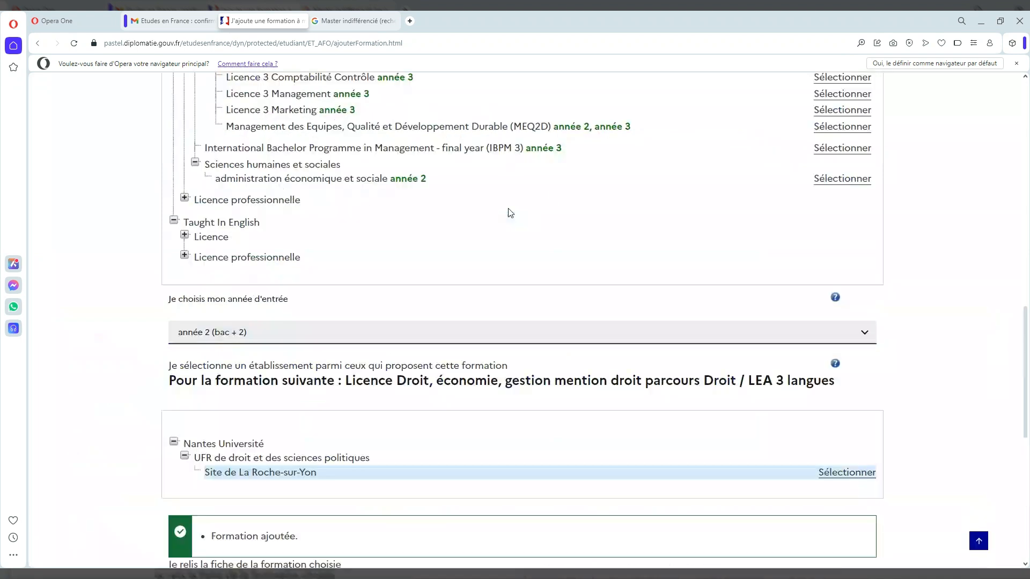
pyautogui.scroll(2, 220, 213)
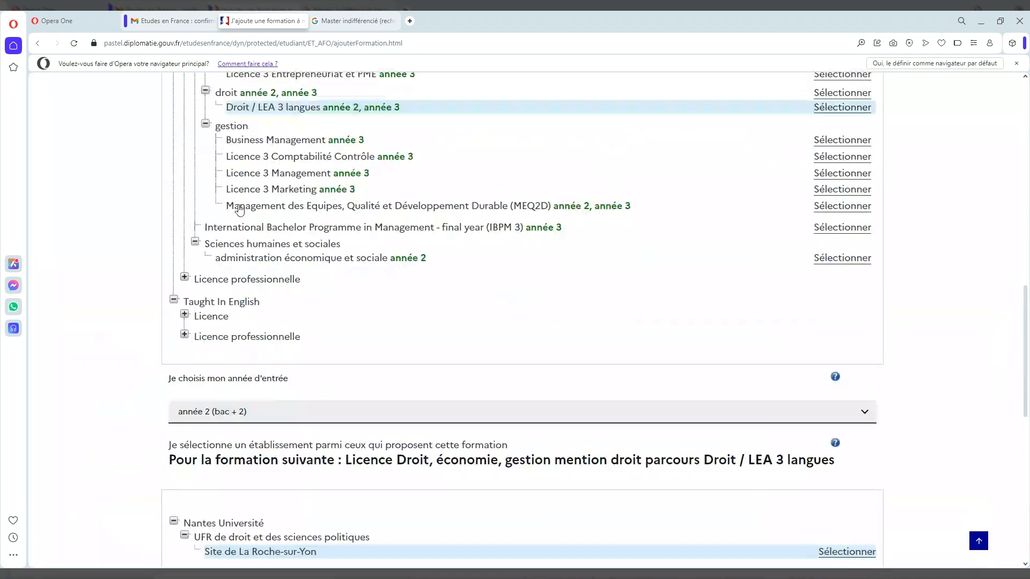
pyautogui.click(239, 208)
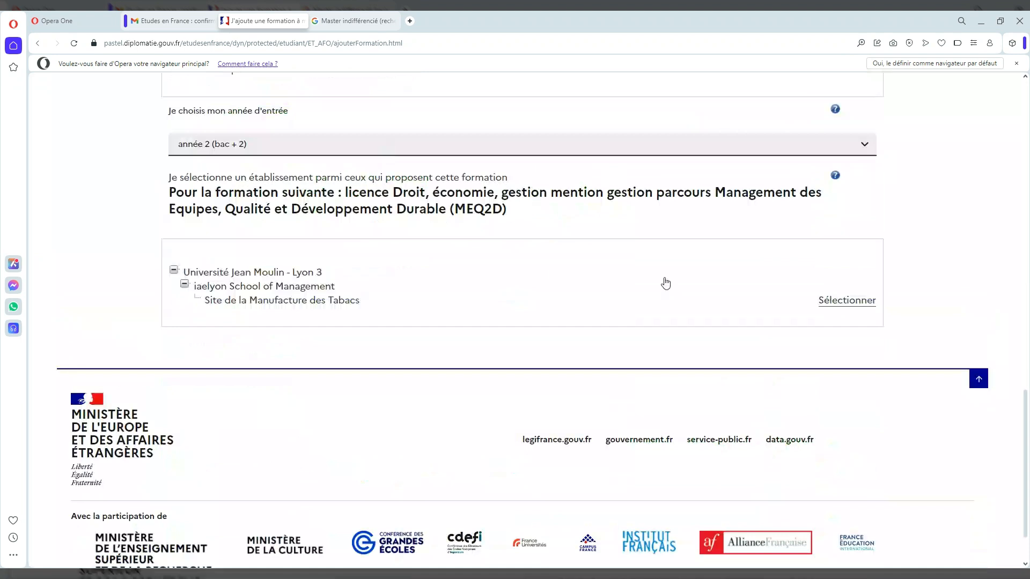
pyautogui.click(843, 300)
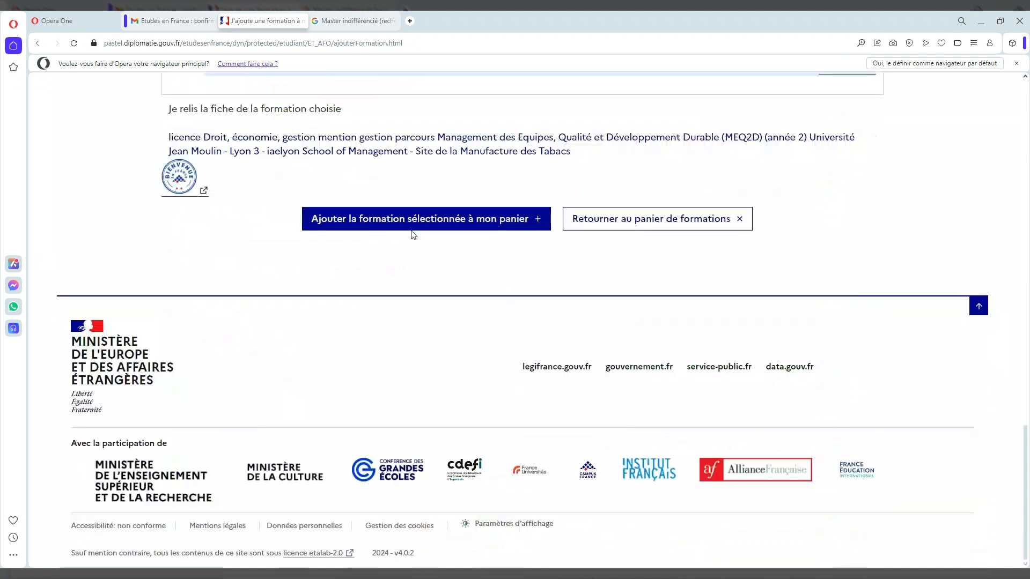
pyautogui.click(416, 229)
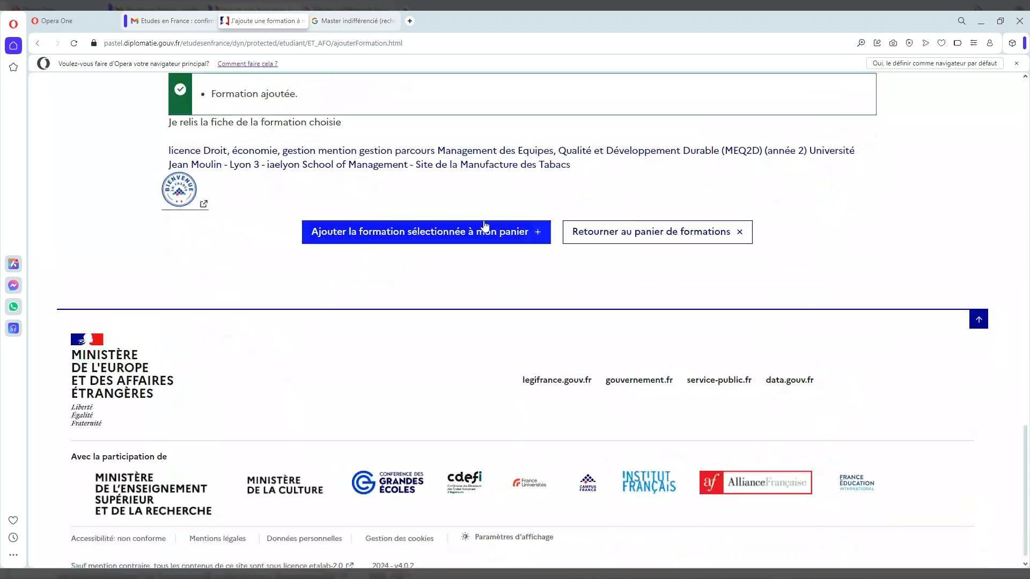
# Step: Check again whether Université Paul Valéry Montpellier 3 accepts applications for the year 2 administration économique et sociale programme
pyautogui.scroll(10, 386, 186)
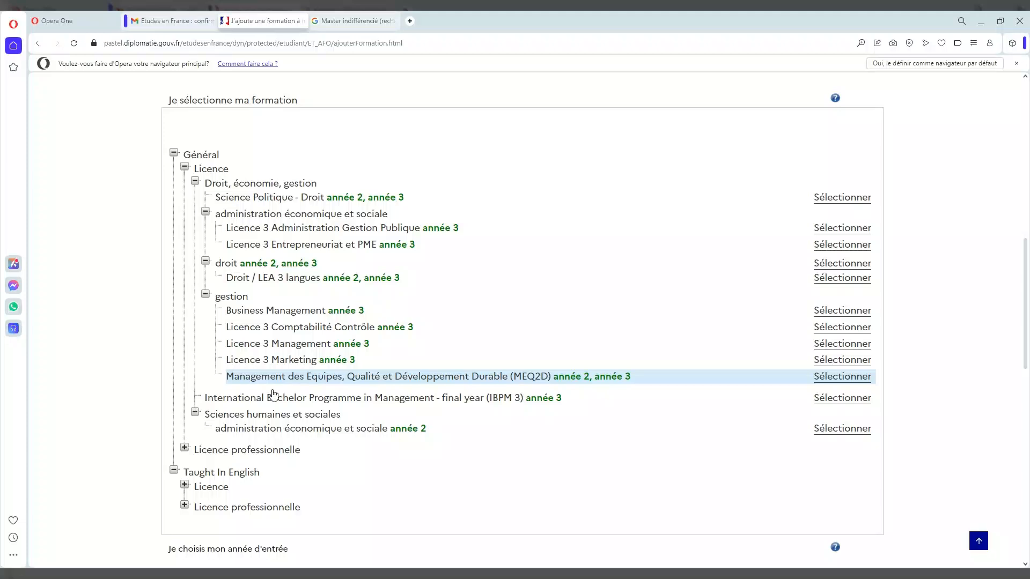
pyautogui.click(278, 428)
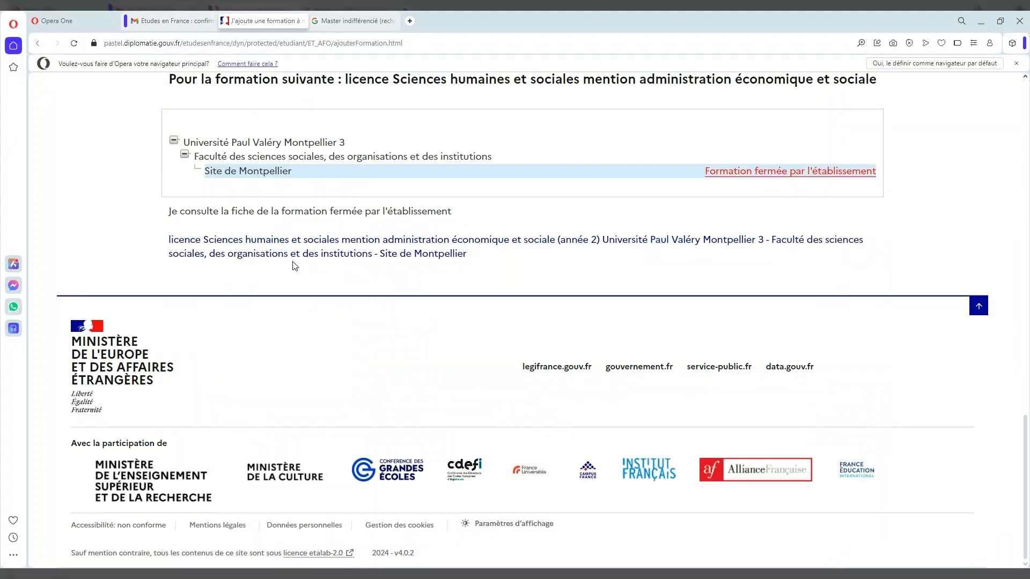
pyautogui.scroll(6, 543, 233)
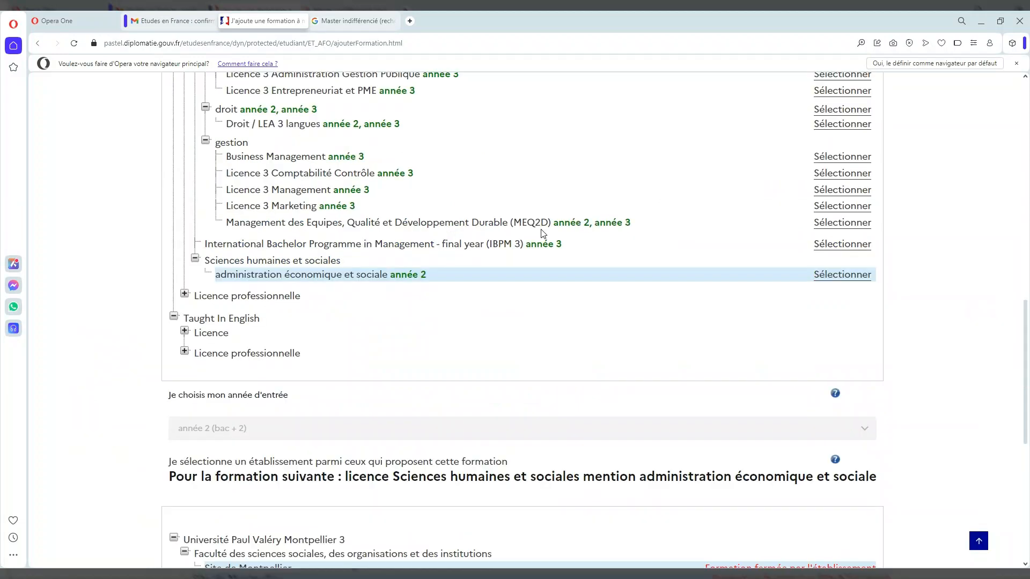
# Step: Choose Licence 3 Comptabilité Contrôle under gestion, at Université Toulouse I Capitole's Toulouse site, and add it to the basket
pyautogui.scroll(-1, 273, 277)
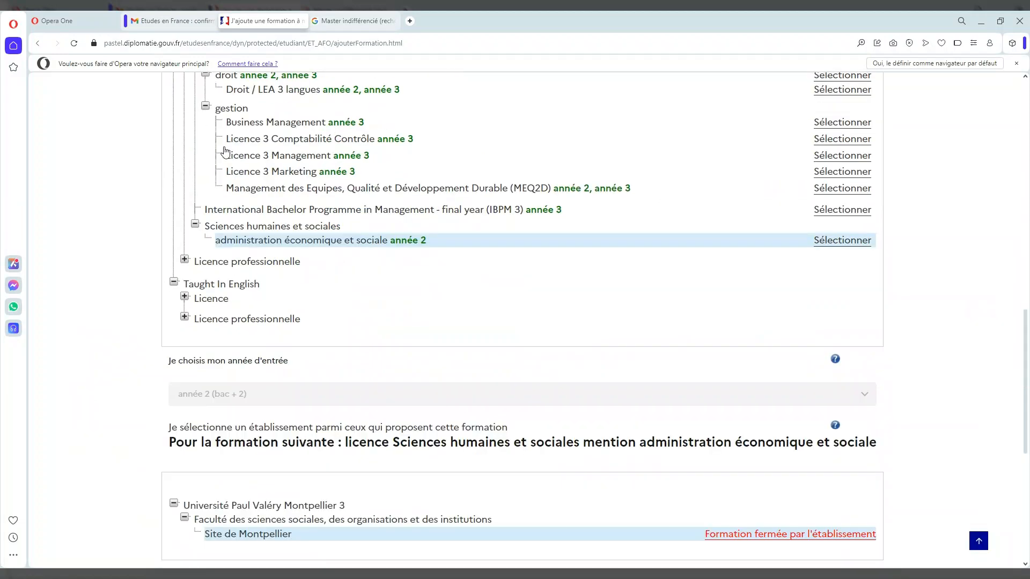
pyautogui.click(259, 141)
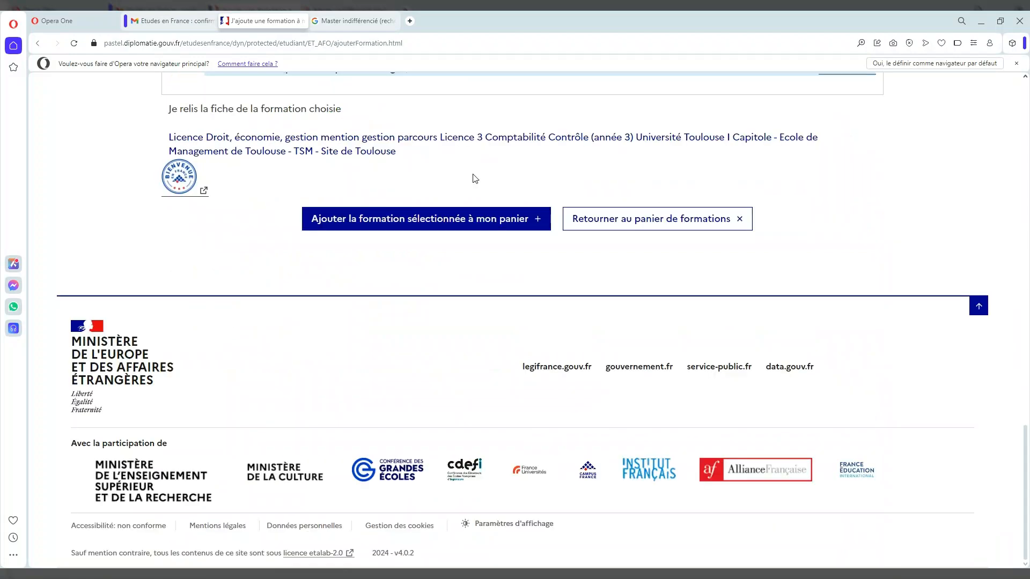
pyautogui.scroll(1, 517, 166)
pyautogui.scroll(1, 517, 165)
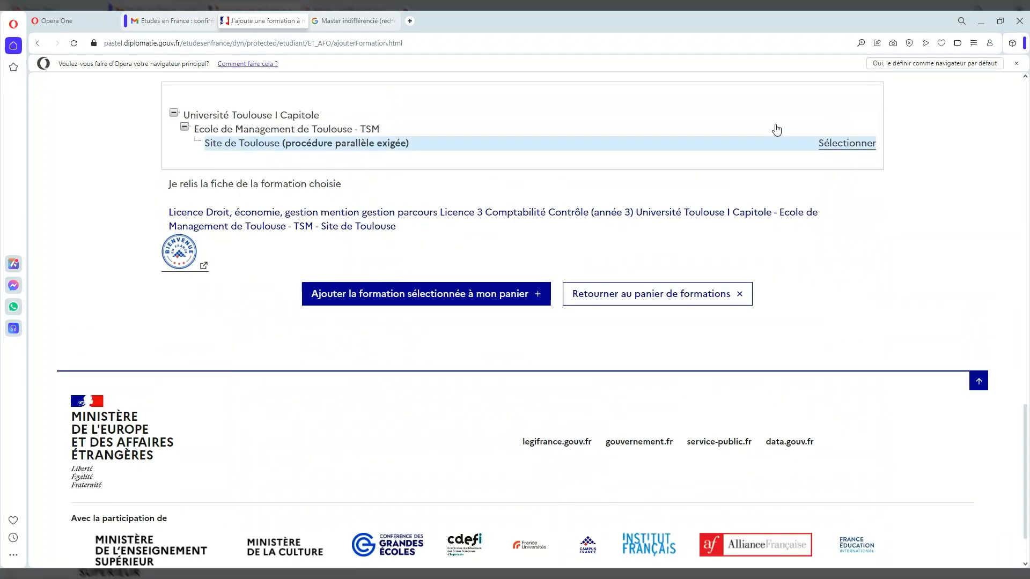
pyautogui.scroll(-2, 839, 153)
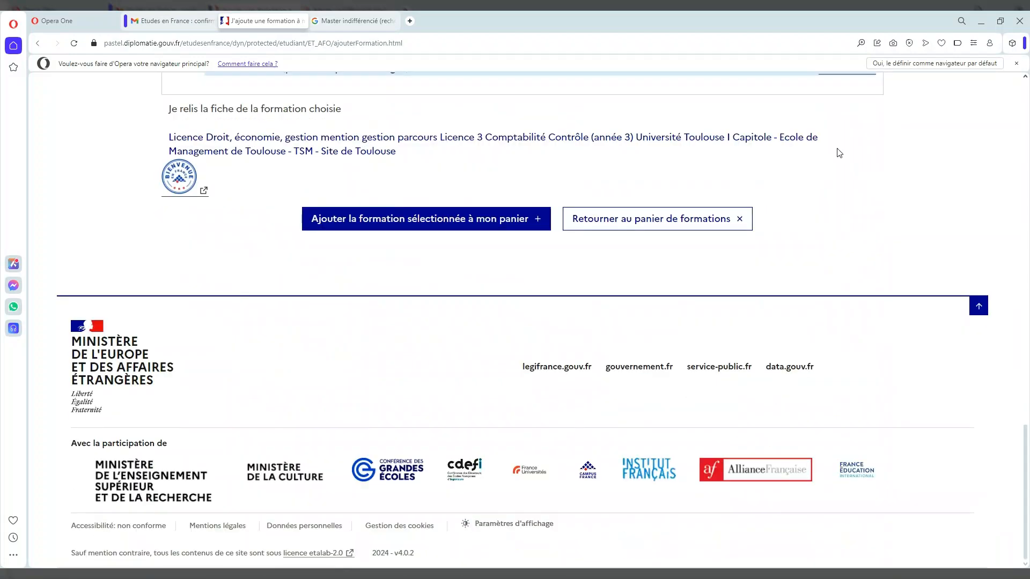
pyautogui.click(453, 217)
pyautogui.scroll(10, 453, 214)
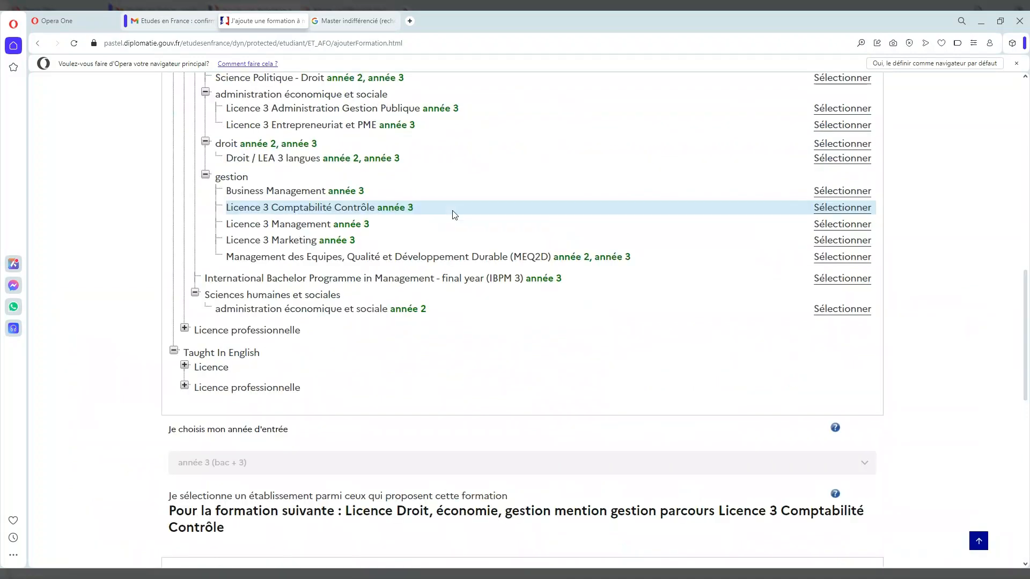
# Step: Return to the basket of selected programmes
pyautogui.scroll(-4, 553, 268)
pyautogui.scroll(-3, 655, 349)
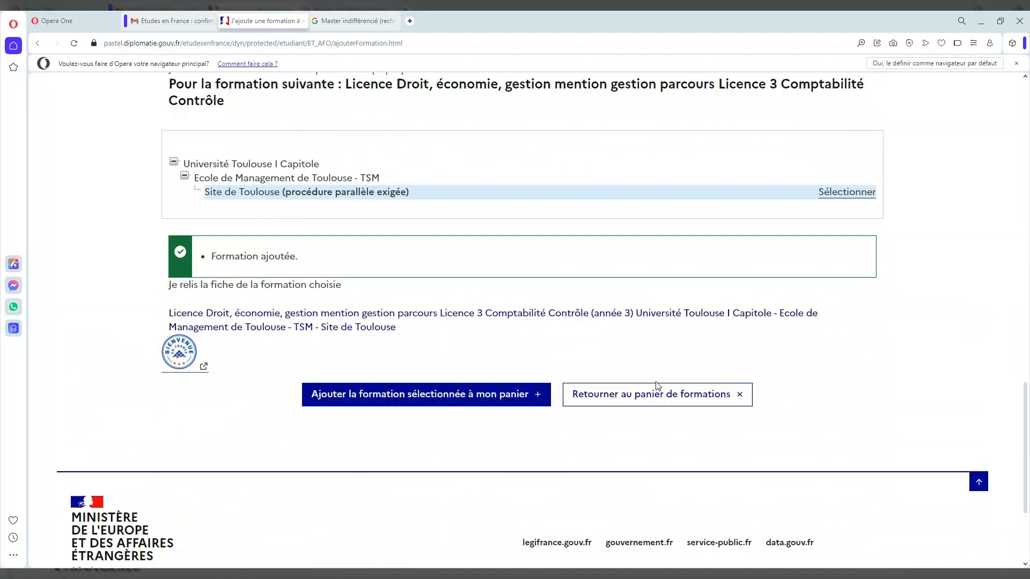
pyautogui.click(658, 399)
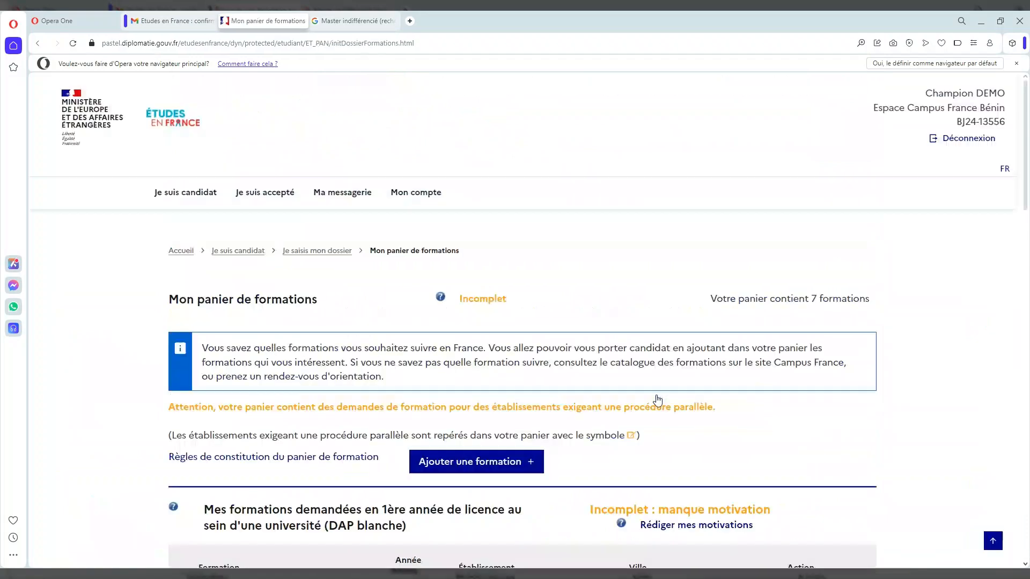
# Step: Review the basket's first-year licence, Licence and Master requests, including their entry years, institutions and cities
pyautogui.scroll(-7, 658, 400)
pyautogui.scroll(-5, 657, 400)
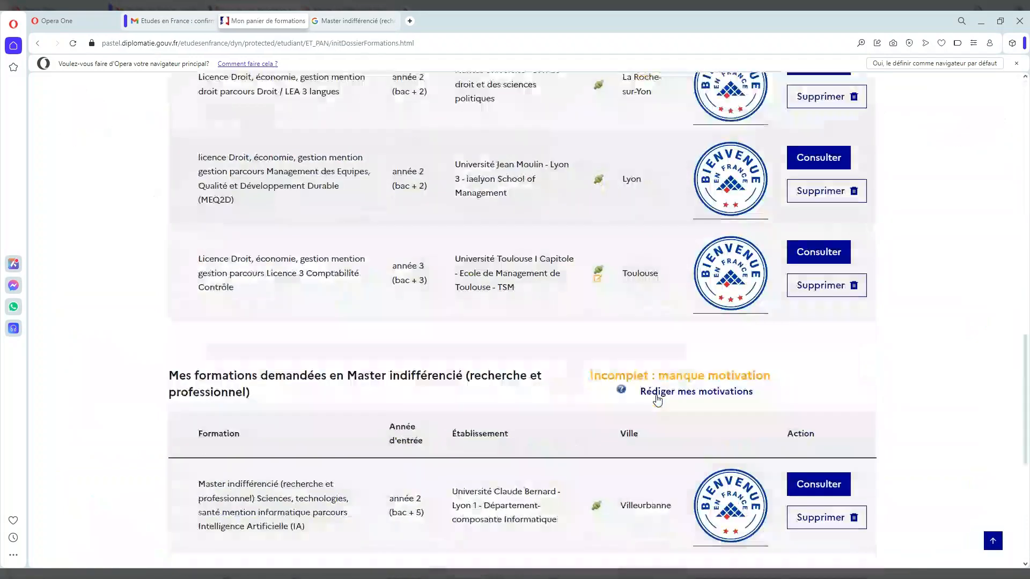
pyautogui.scroll(12, 657, 400)
pyautogui.scroll(4, 657, 400)
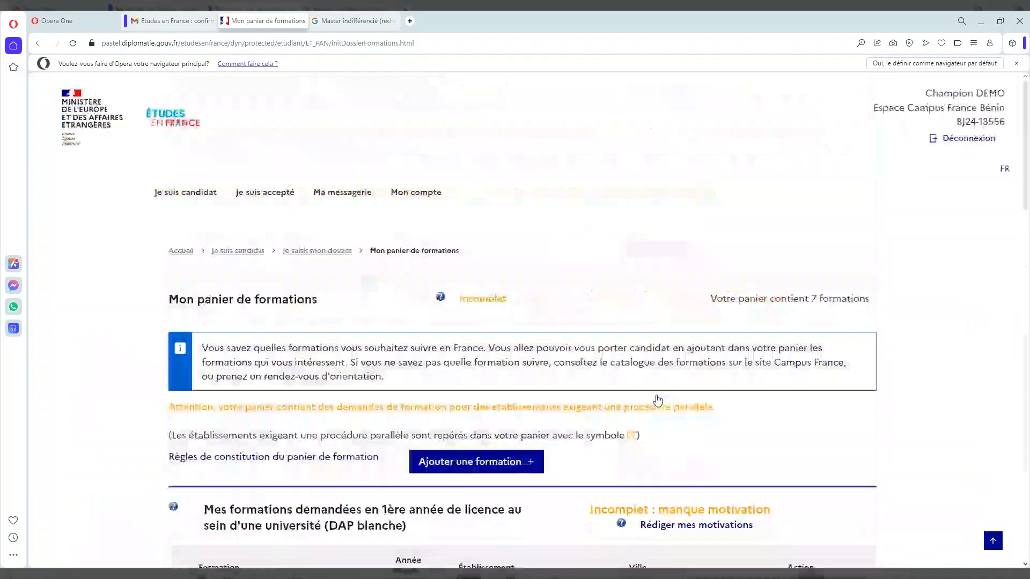
pyautogui.scroll(-18, 657, 400)
pyautogui.scroll(4, 450, 260)
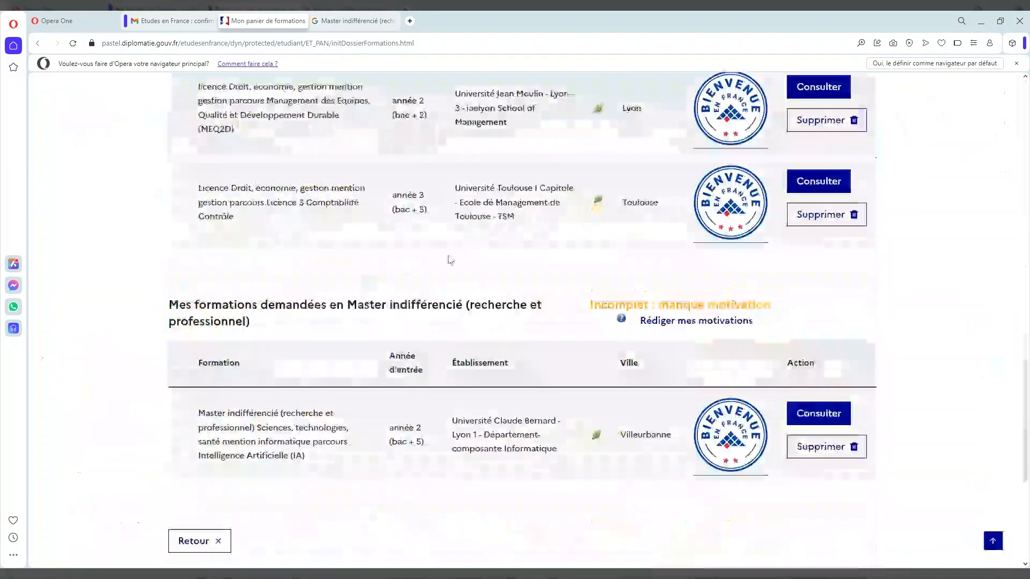
pyautogui.scroll(1, 449, 260)
pyautogui.scroll(4, 470, 251)
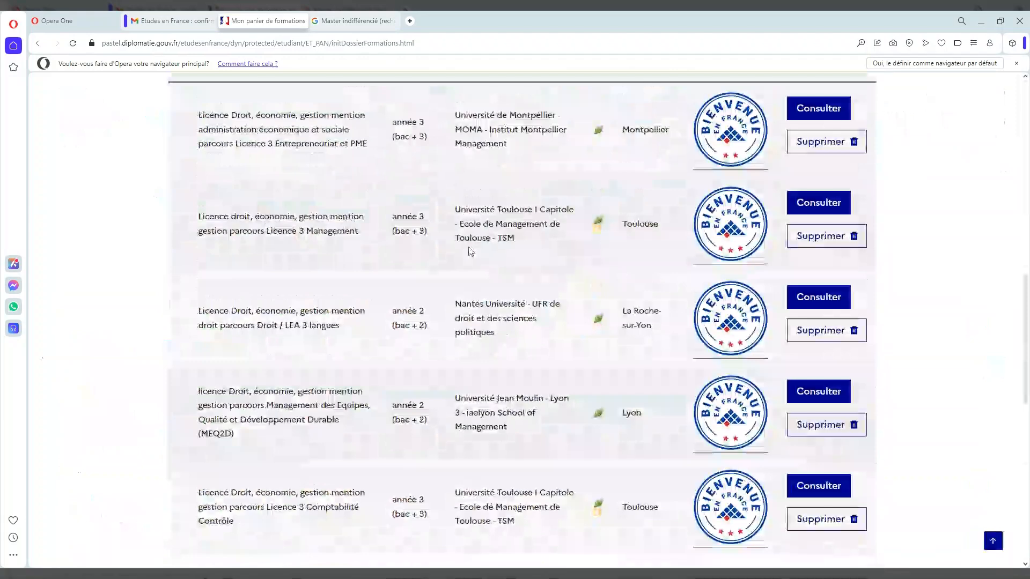
pyautogui.scroll(2, 470, 250)
pyautogui.scroll(1, 471, 251)
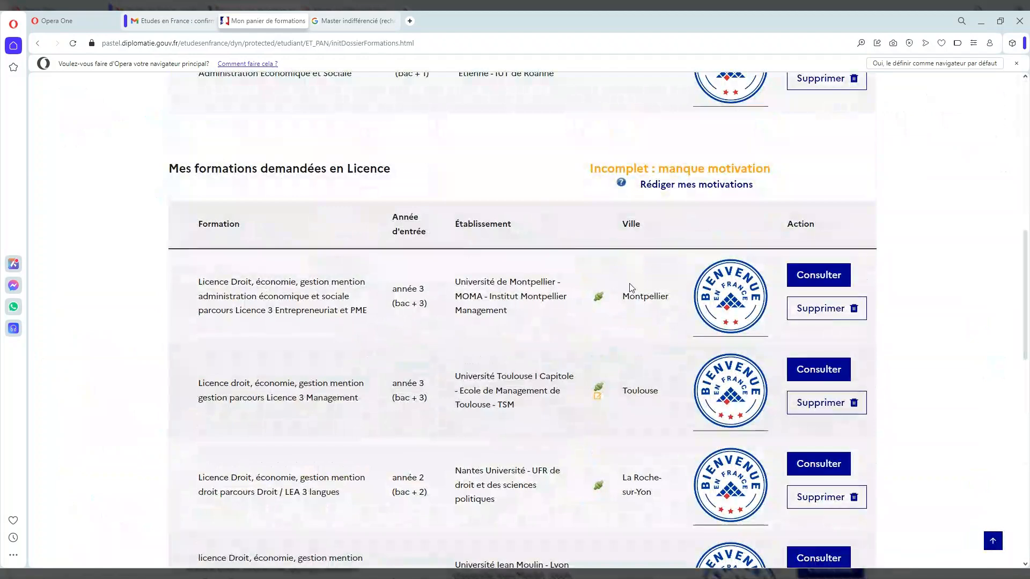
pyautogui.scroll(-2, 630, 288)
pyautogui.scroll(-1, 616, 290)
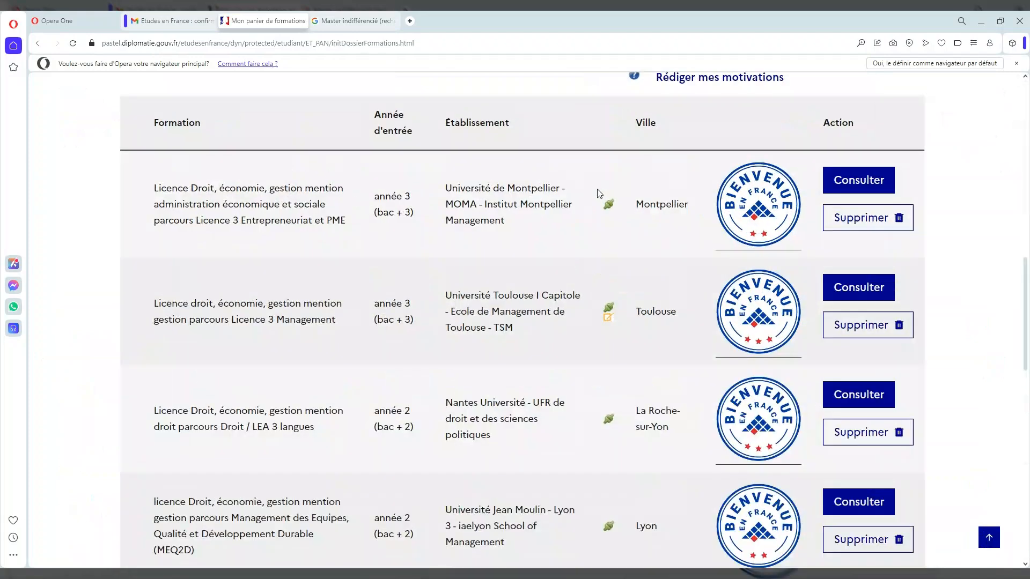
# Step: Enlarge the page and examine the symbols beside the Licence requests that mark connected institutions and parallel procedures
pyautogui.hotkey('ctrl', '+')
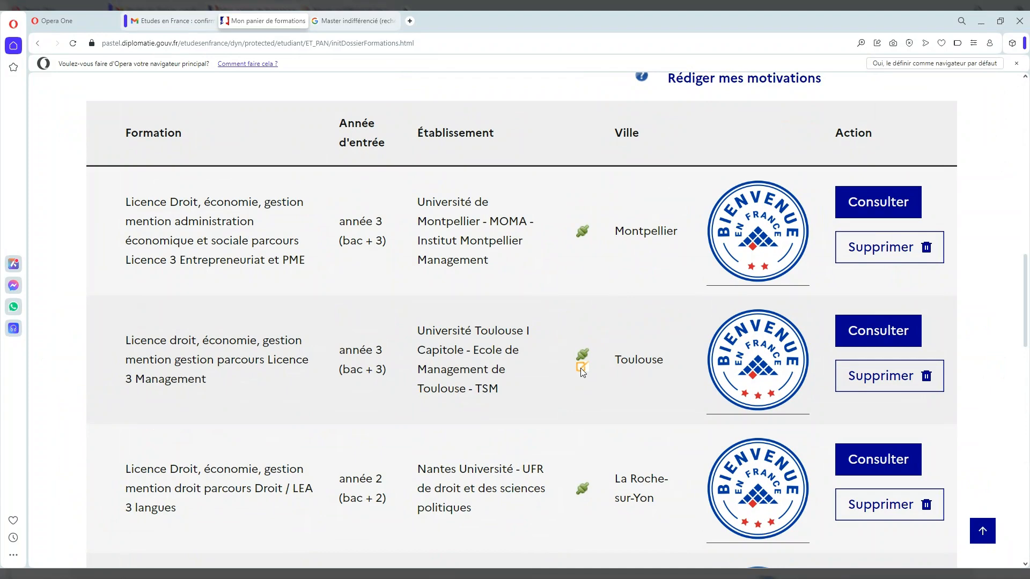
pyautogui.scroll(-1, 580, 367)
pyautogui.scroll(-1, 582, 369)
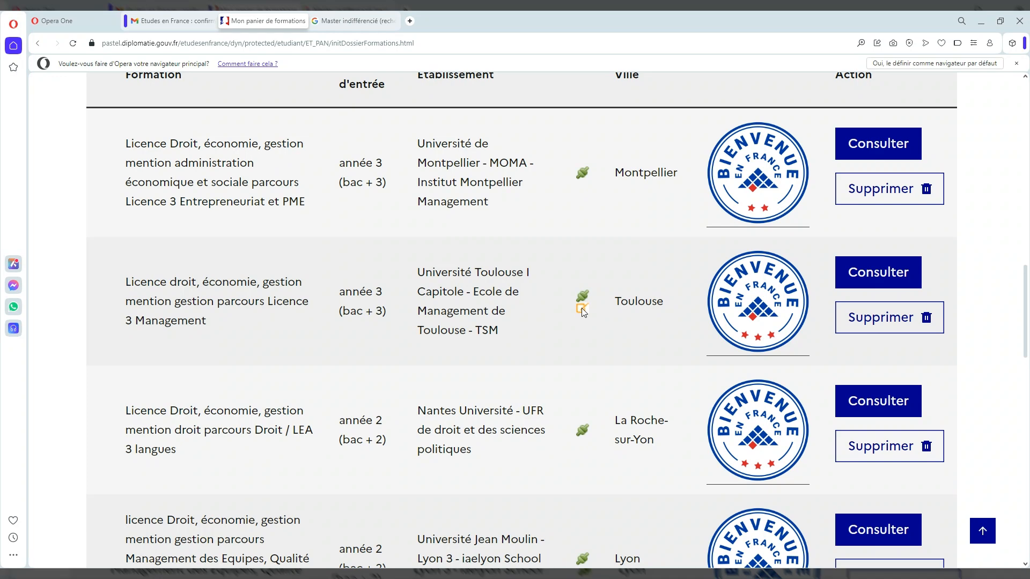
pyautogui.scroll(-2, 581, 308)
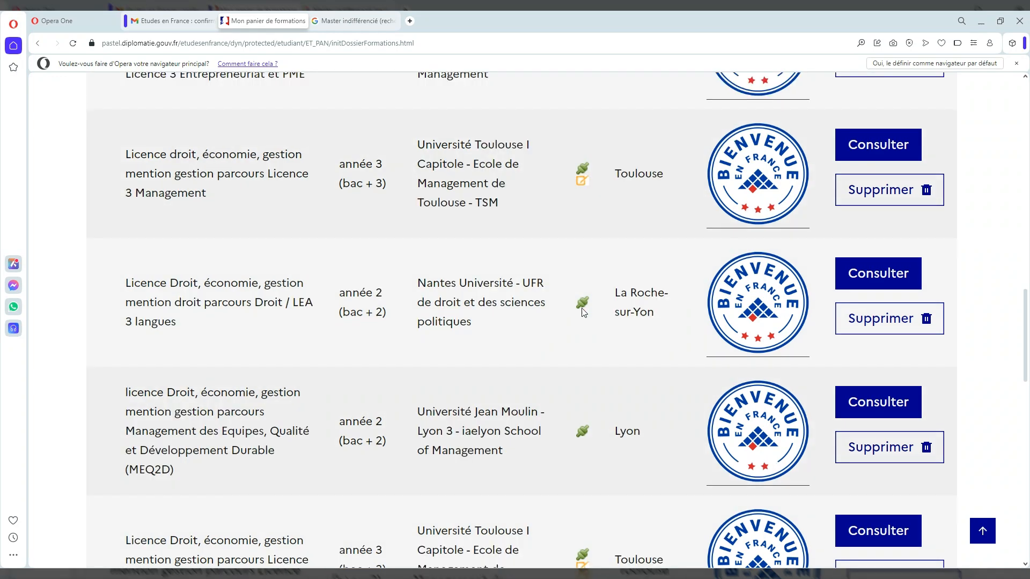
# Step: Delete the Licence 3 Management request at Université Toulouse I Capitole from the basket and confirm the removal
pyautogui.scroll(2, 583, 313)
pyautogui.scroll(1, 804, 321)
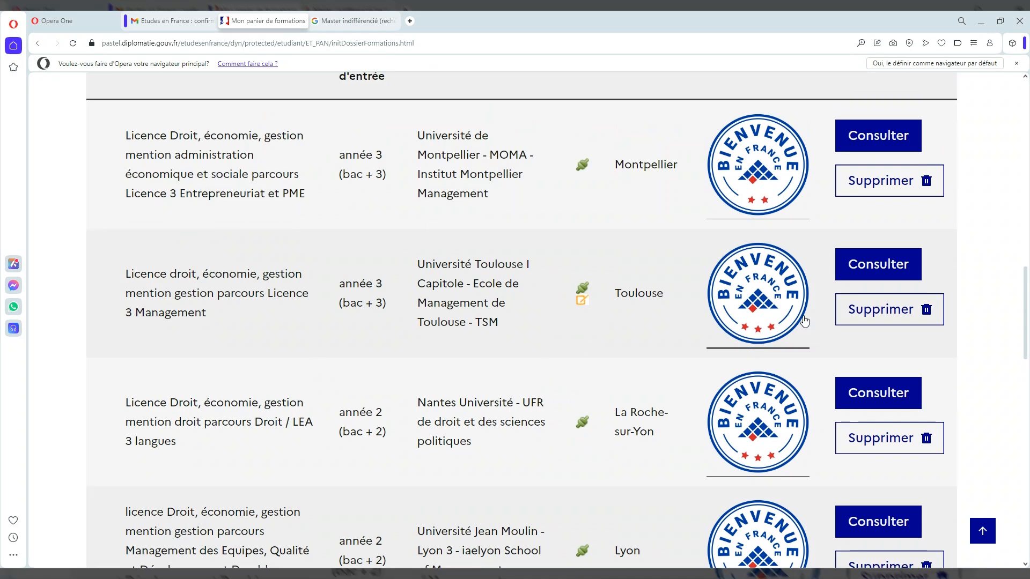
pyautogui.click(884, 308)
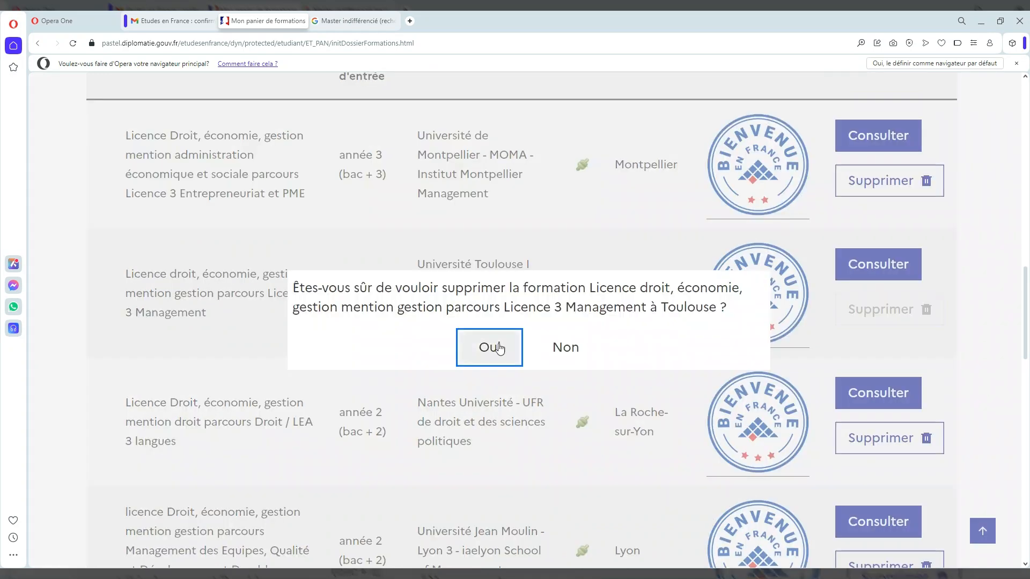
pyautogui.click(498, 347)
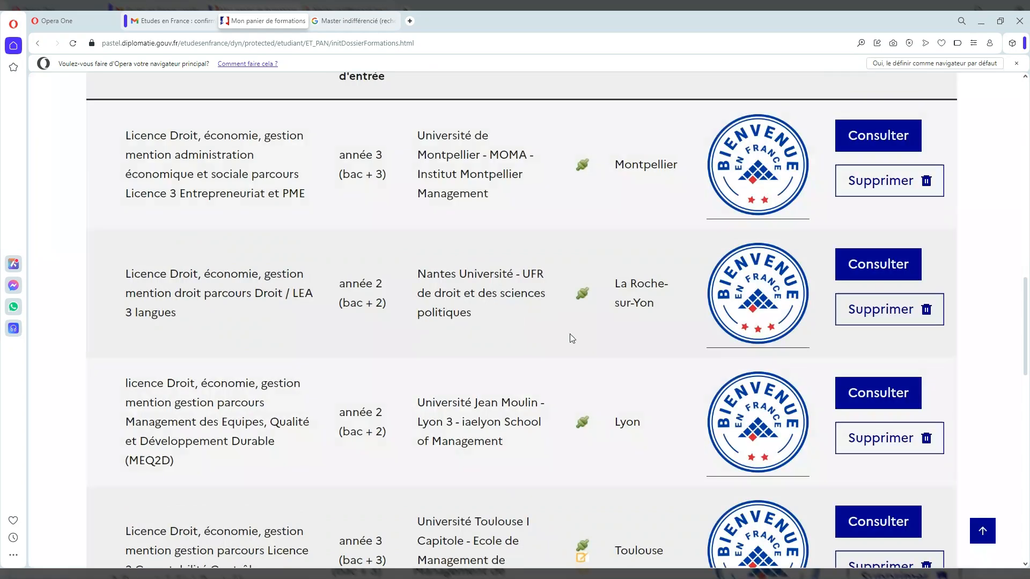
# Step: Reduce the page zoom again and review the first-year licence and Licence sections of the basket
pyautogui.hotkey('ctrl', '-')
pyautogui.hotkey('ctrl', '-')
pyautogui.hotkey('ctrl', '-')
pyautogui.scroll(3, 574, 338)
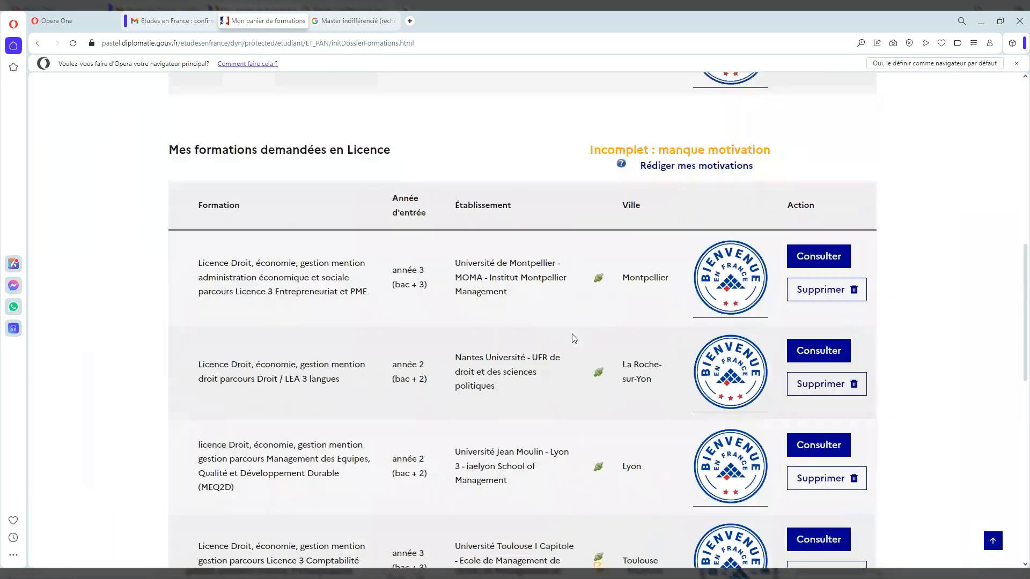
pyautogui.scroll(3, 574, 338)
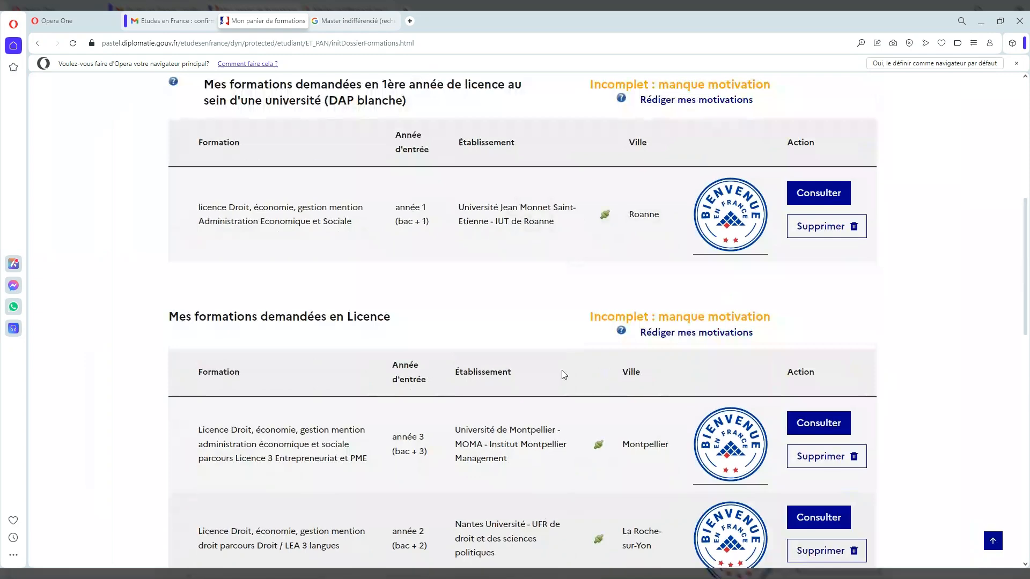
# Step: Review the motivation status of the basket's first-year licence, Licence and Master sections, along with the parallel-procedure notice
pyautogui.scroll(3, 564, 375)
pyautogui.scroll(1, 612, 253)
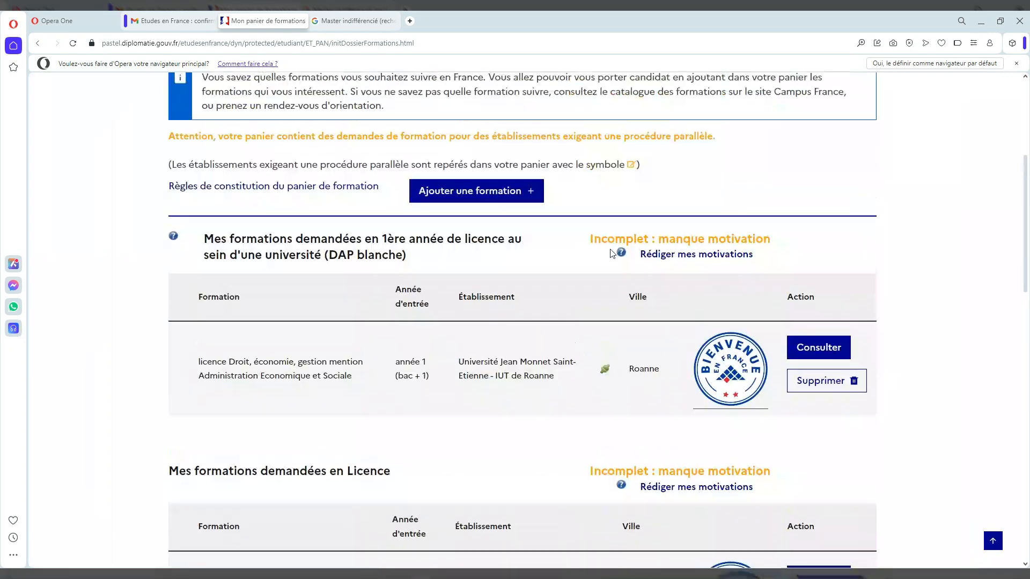
pyautogui.scroll(1, 617, 236)
pyautogui.scroll(1, 617, 236)
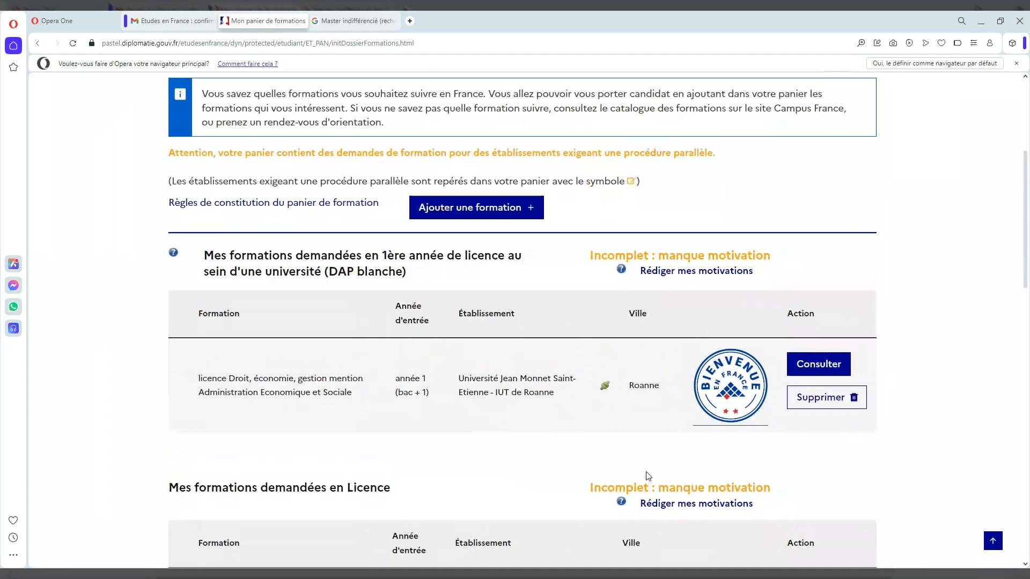
pyautogui.scroll(-5, 648, 476)
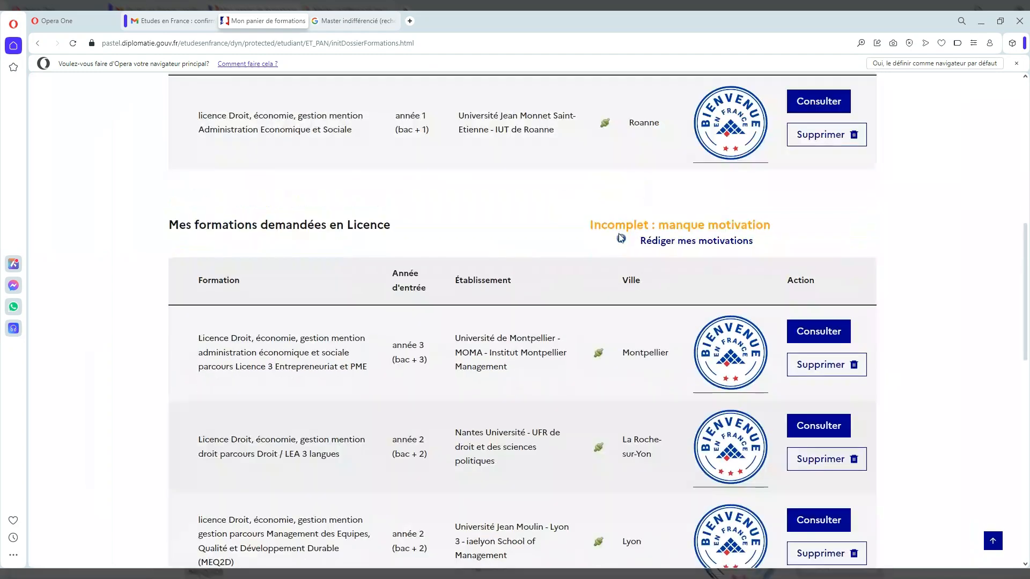
pyautogui.scroll(-10, 704, 365)
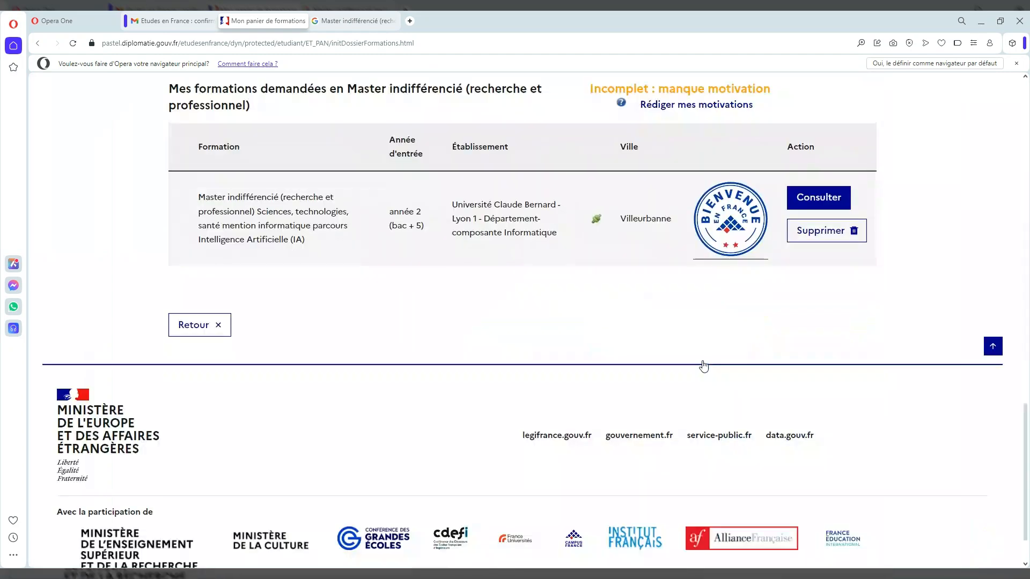
pyautogui.scroll(8, 703, 366)
pyautogui.scroll(4, 704, 366)
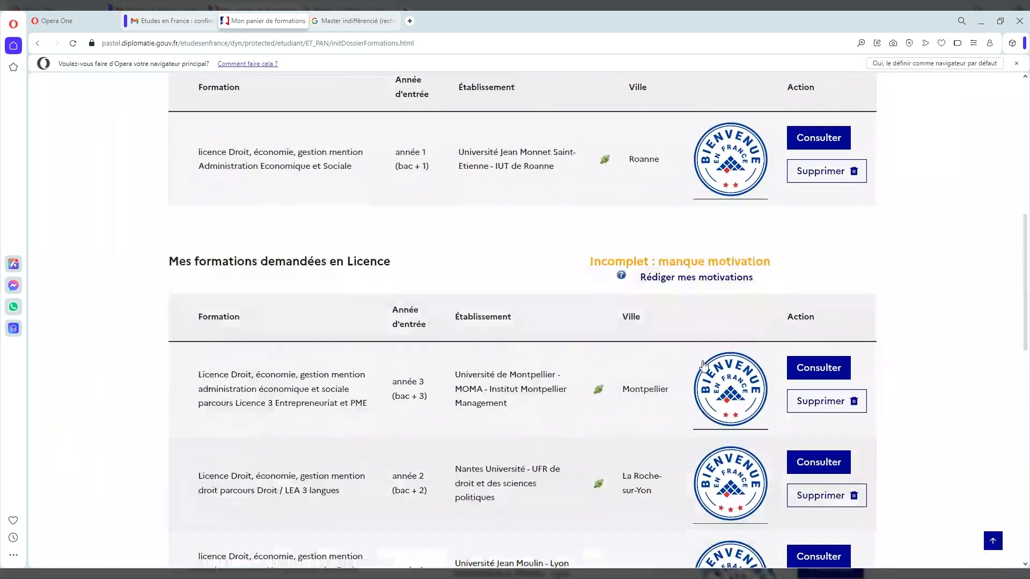
pyautogui.scroll(3, 704, 366)
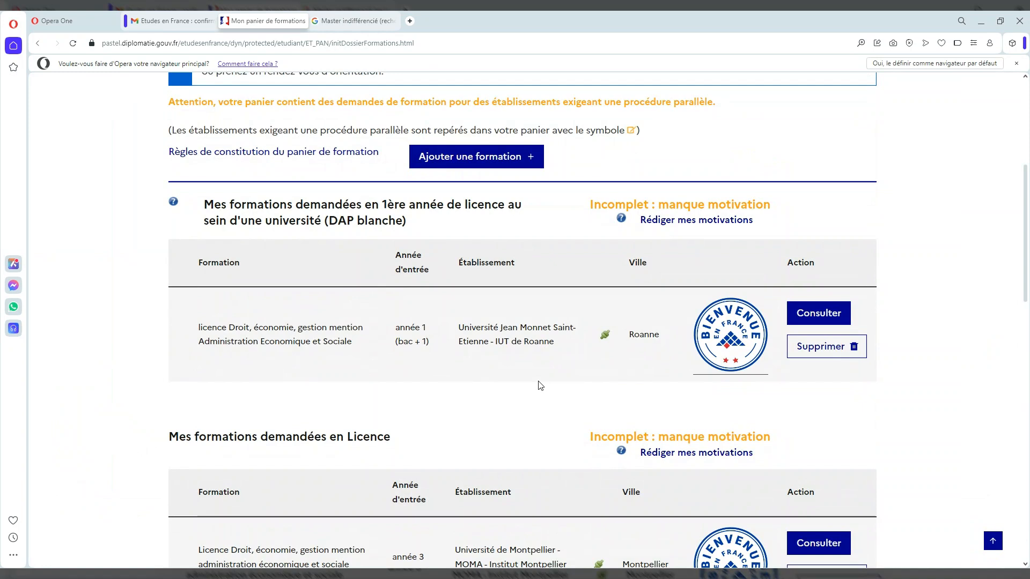
# Step: Open the motivation-writing page for the first-year licence request, read its instructions and request list, and return to the basket
pyautogui.click(693, 222)
pyautogui.scroll(-2, 572, 333)
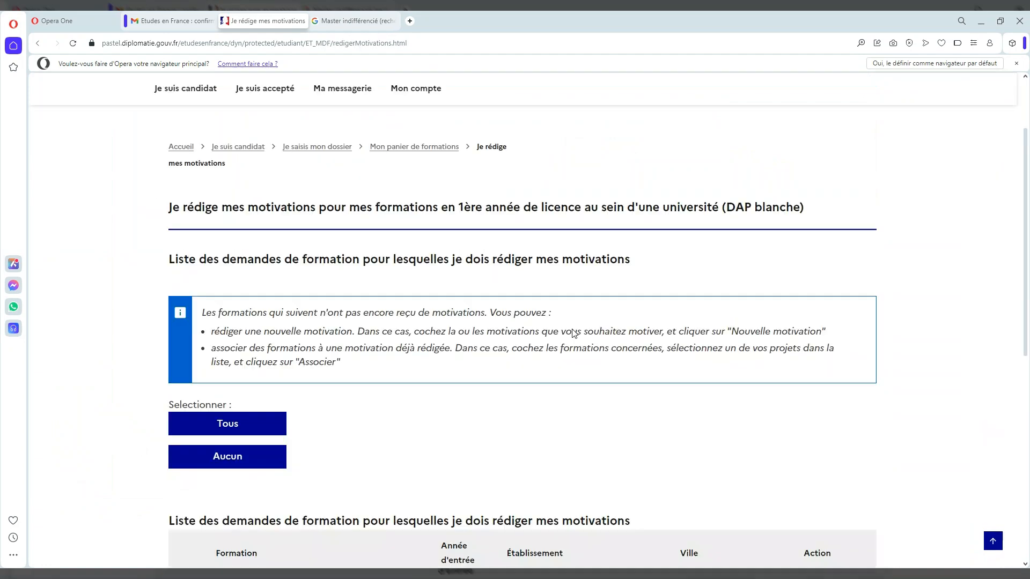
pyautogui.scroll(-3, 572, 332)
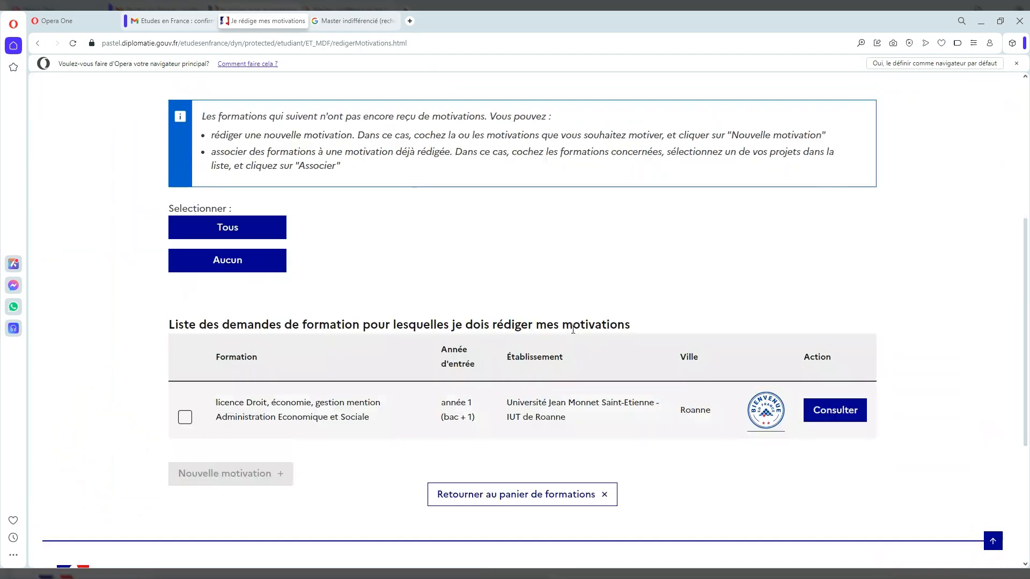
pyautogui.scroll(-1, 572, 330)
pyautogui.scroll(-1, 572, 329)
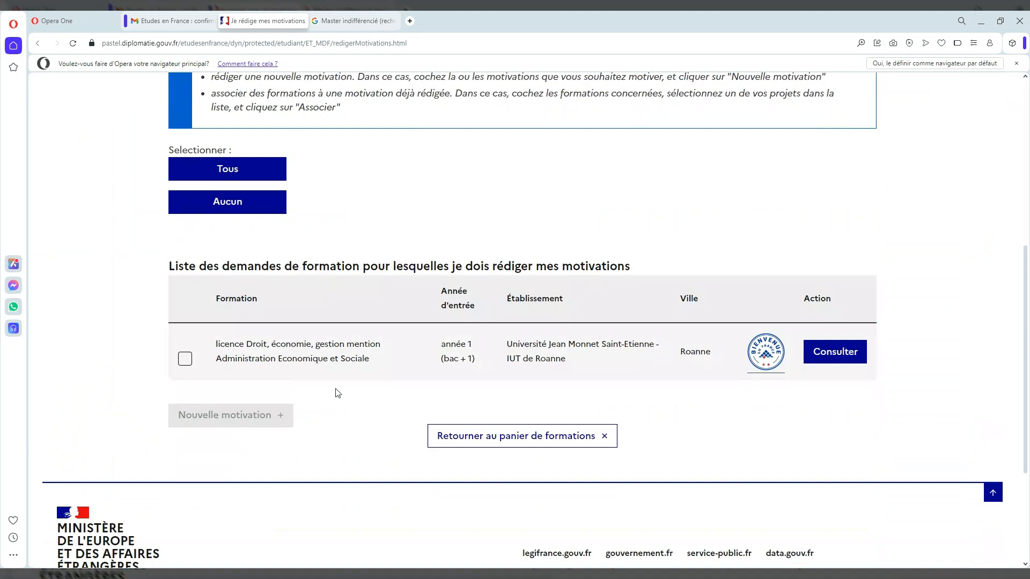
pyautogui.click(515, 435)
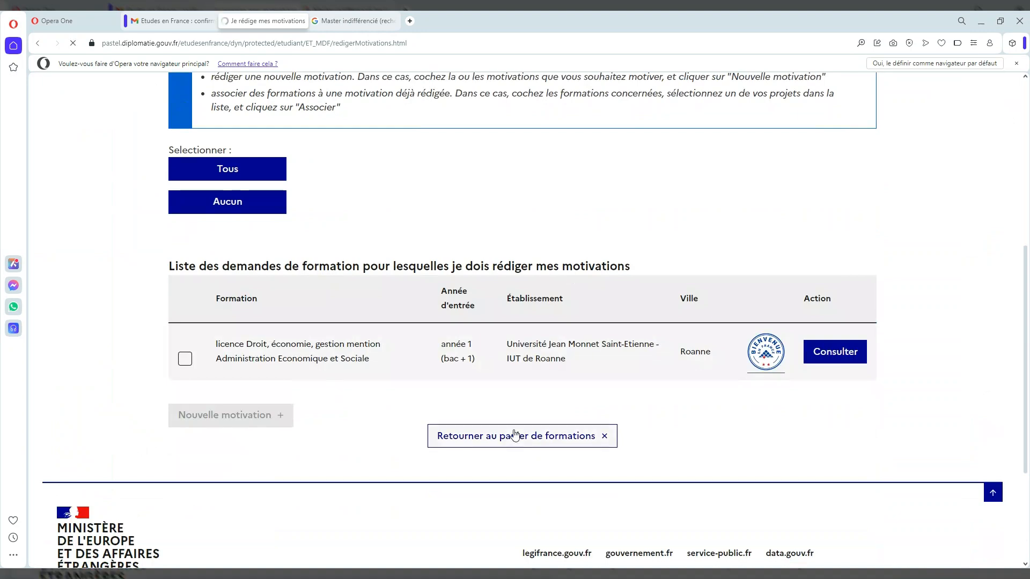
# Step: Open the motivation-writing page for the Licence requests and review the instructions and the programmes awaiting a motivation
pyautogui.scroll(-6, 515, 434)
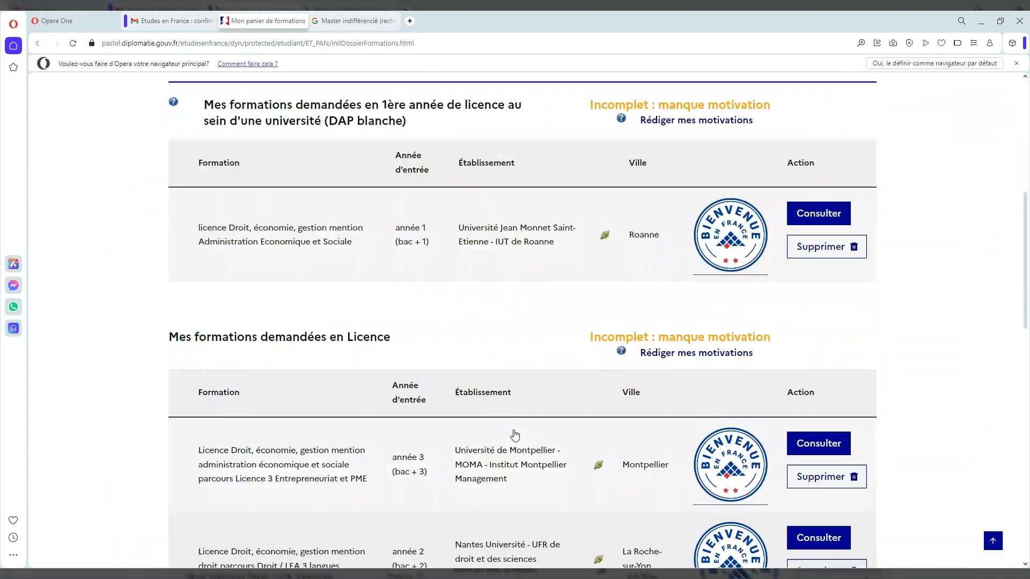
pyautogui.scroll(-8, 515, 435)
pyautogui.scroll(5, 514, 436)
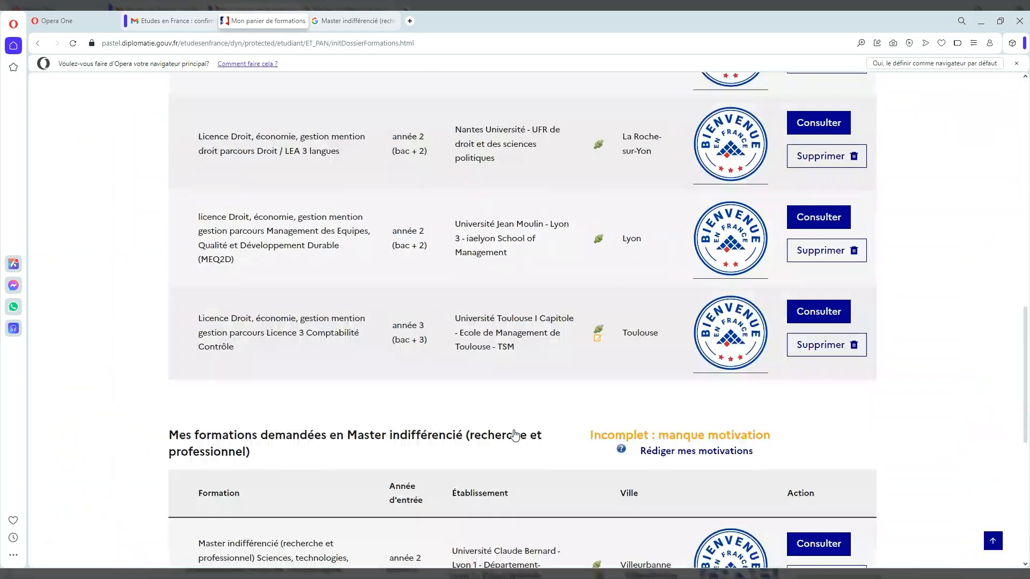
pyautogui.scroll(4, 515, 435)
pyautogui.scroll(3, 514, 435)
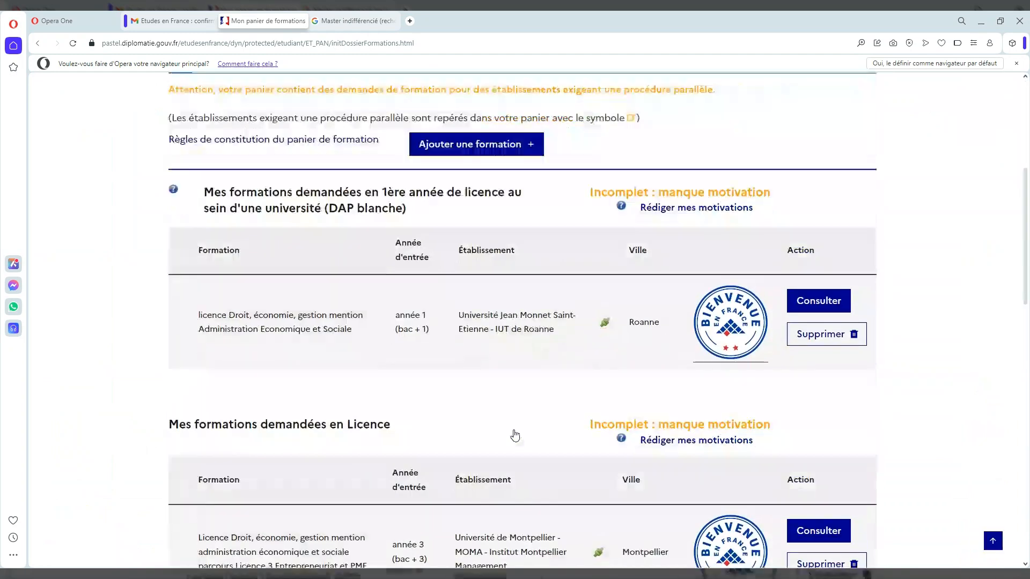
pyautogui.scroll(-1, 514, 436)
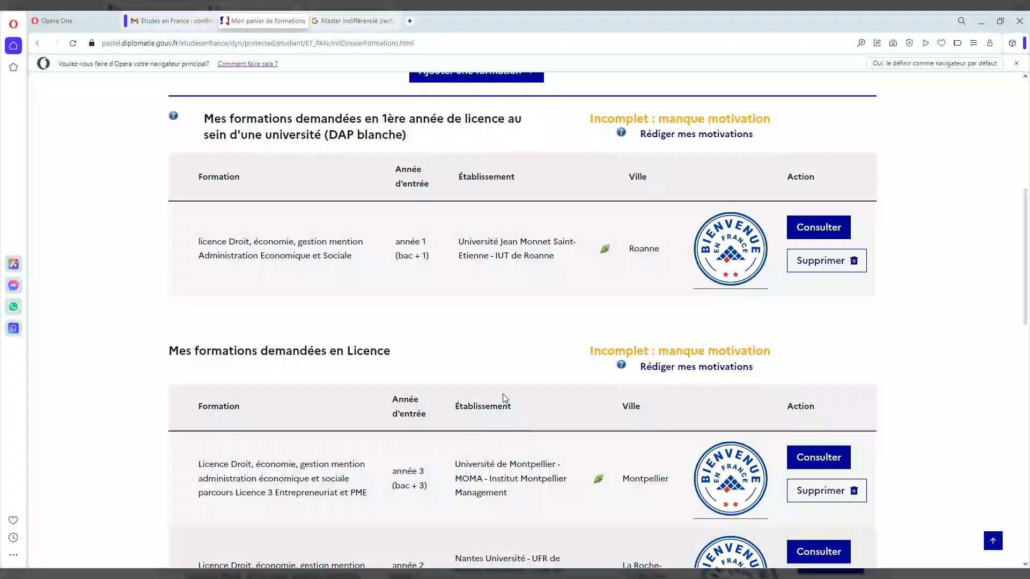
pyautogui.scroll(-2, 509, 399)
pyautogui.scroll(-2, 516, 402)
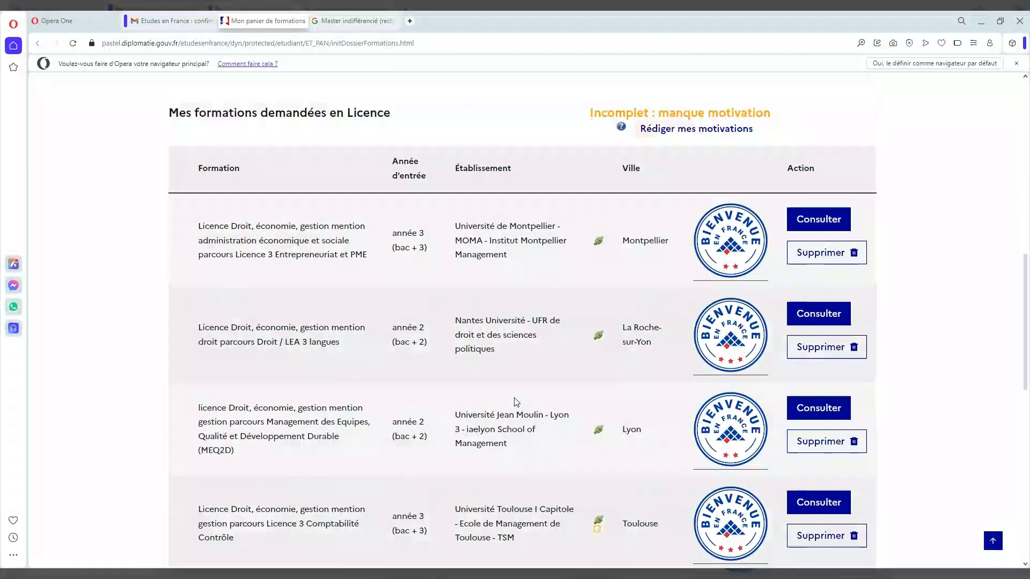
pyautogui.click(695, 129)
pyautogui.scroll(-3, 429, 325)
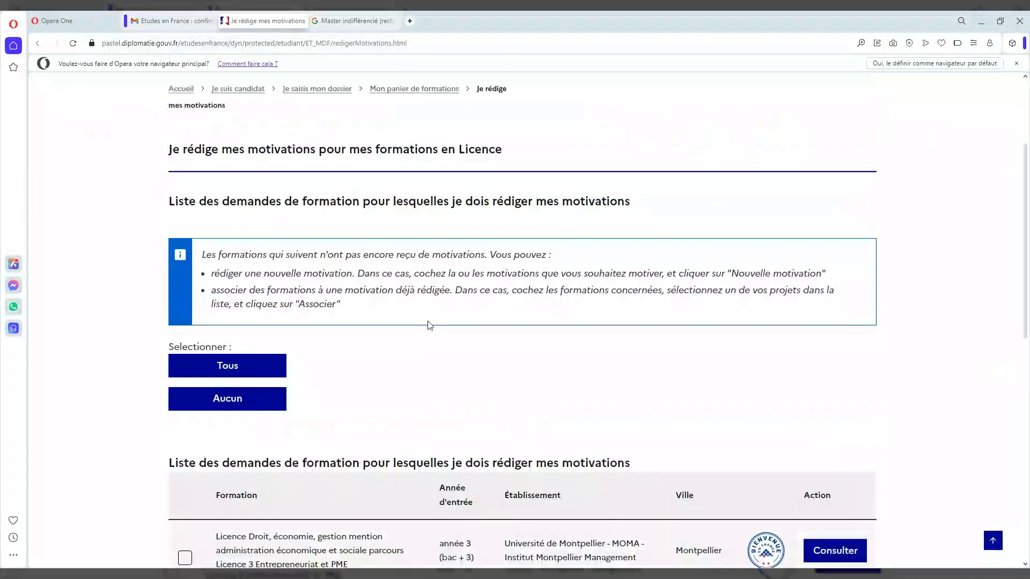
pyautogui.scroll(-5, 429, 325)
pyautogui.scroll(-1, 275, 290)
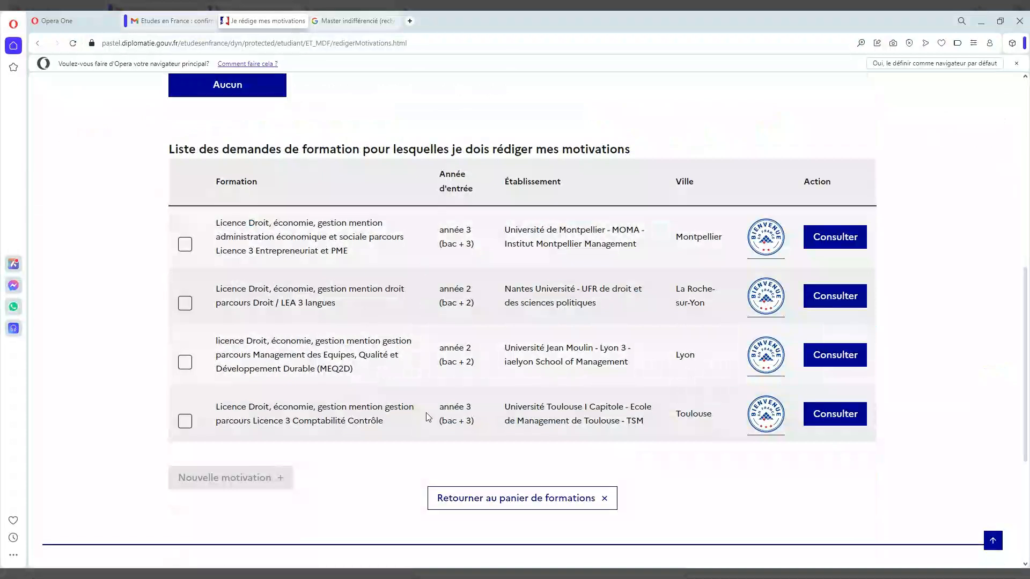
# Step: Start a new motivation for the Université de Montpellier Licence 3 Entrepreneuriat et PME request and look over its form
pyautogui.click(185, 245)
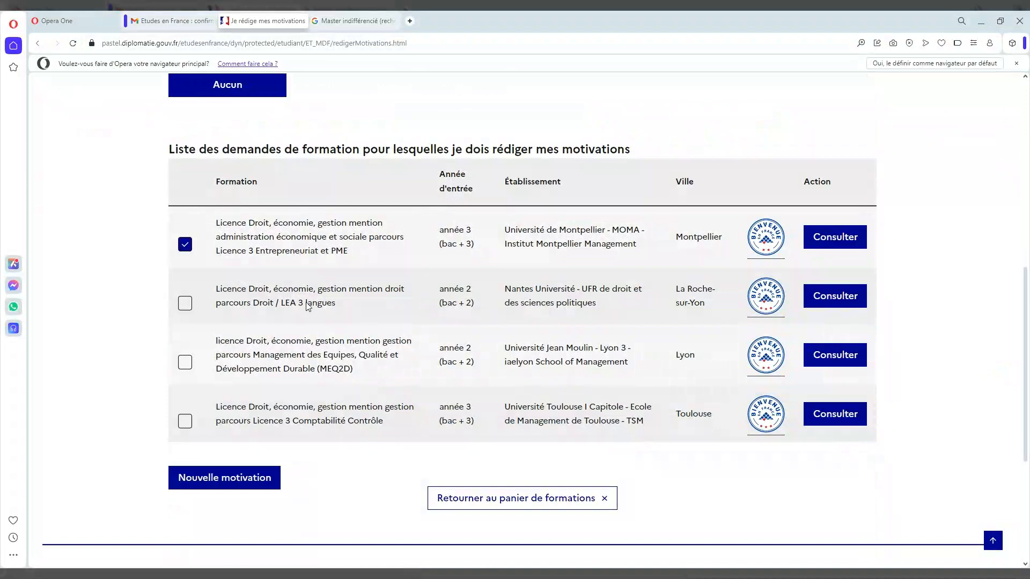
pyautogui.click(182, 245)
pyautogui.click(182, 246)
pyautogui.click(224, 478)
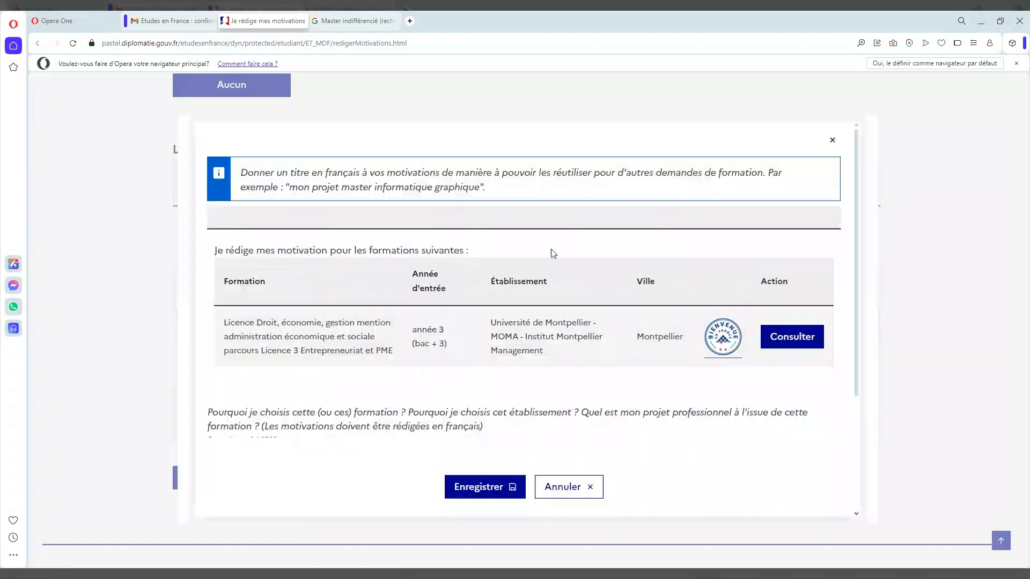
pyautogui.scroll(-3, 552, 253)
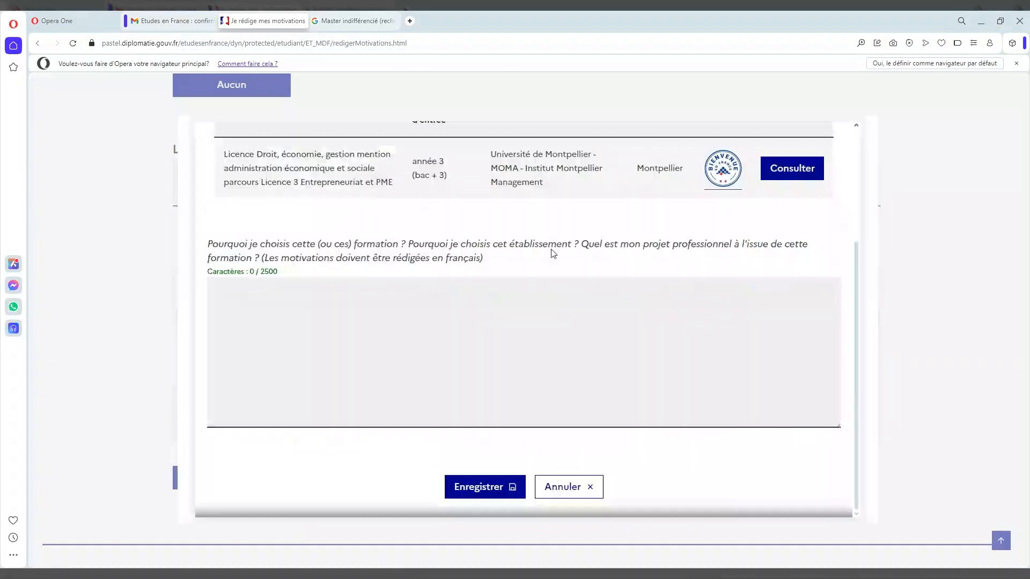
pyautogui.click(347, 321)
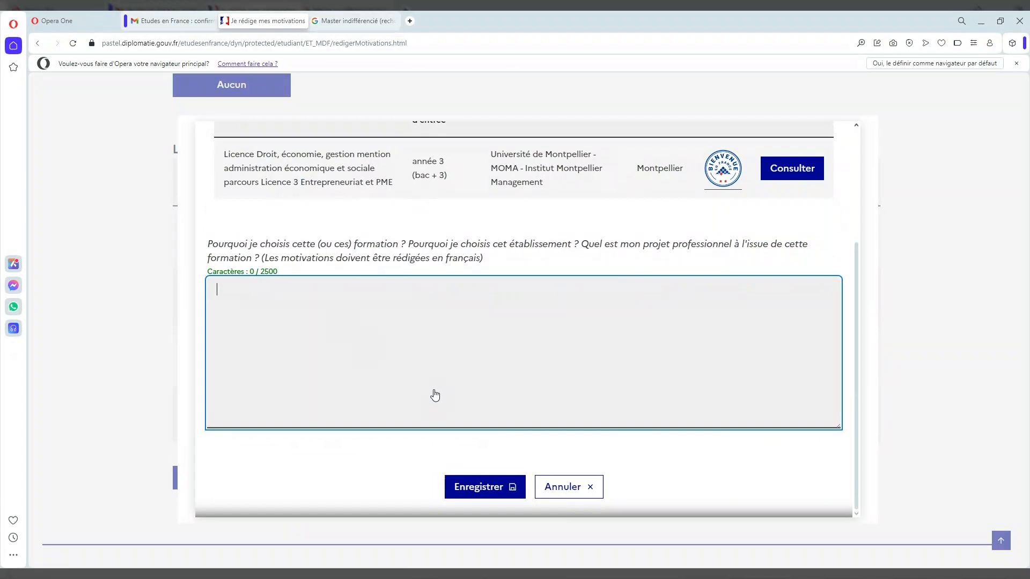
pyautogui.scroll(2, 444, 146)
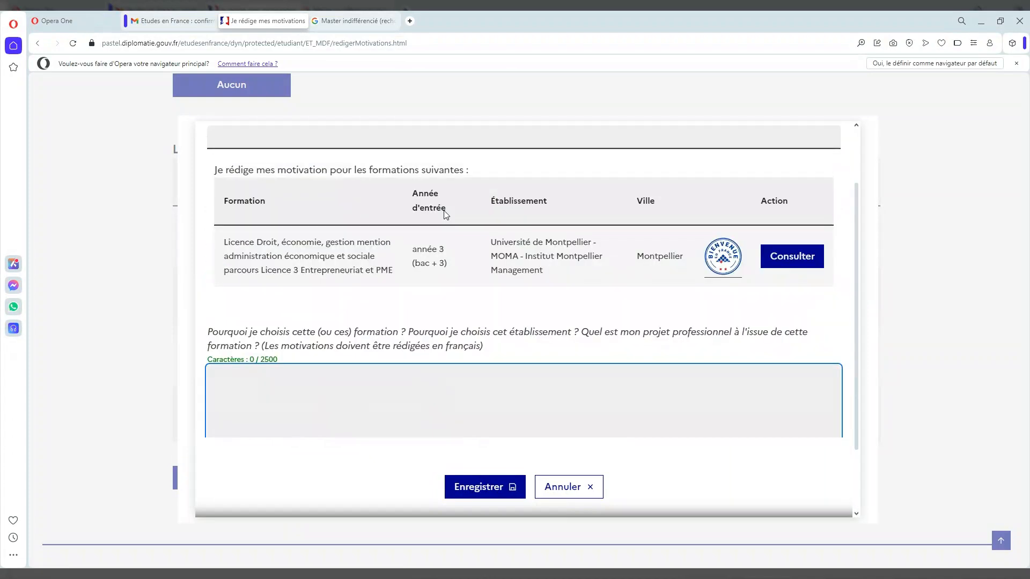
pyautogui.scroll(2, 444, 215)
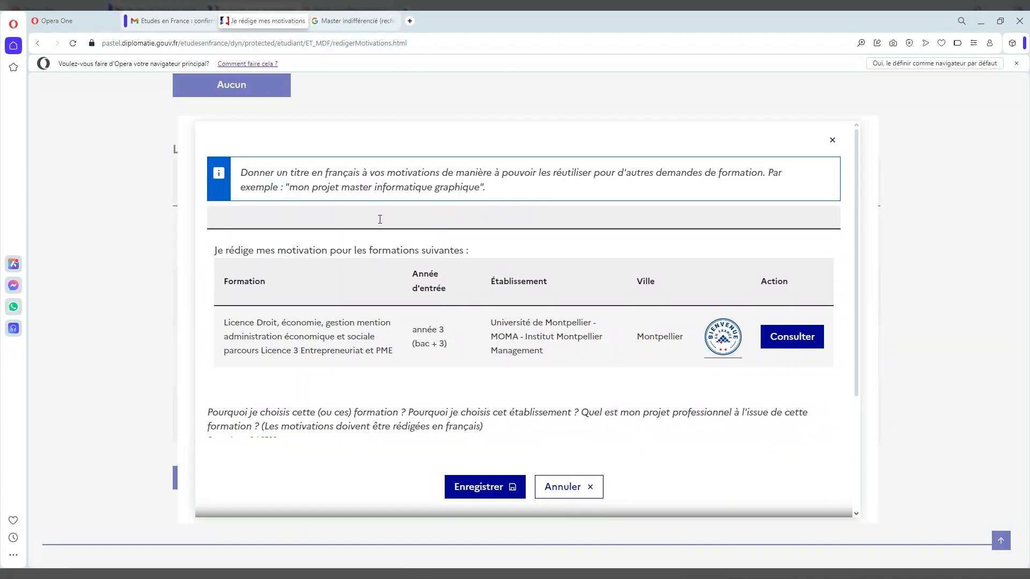
# Step: Title the motivation "Projet d'études Licence 1 informatique _ université toulouse"
pyautogui.click(334, 213)
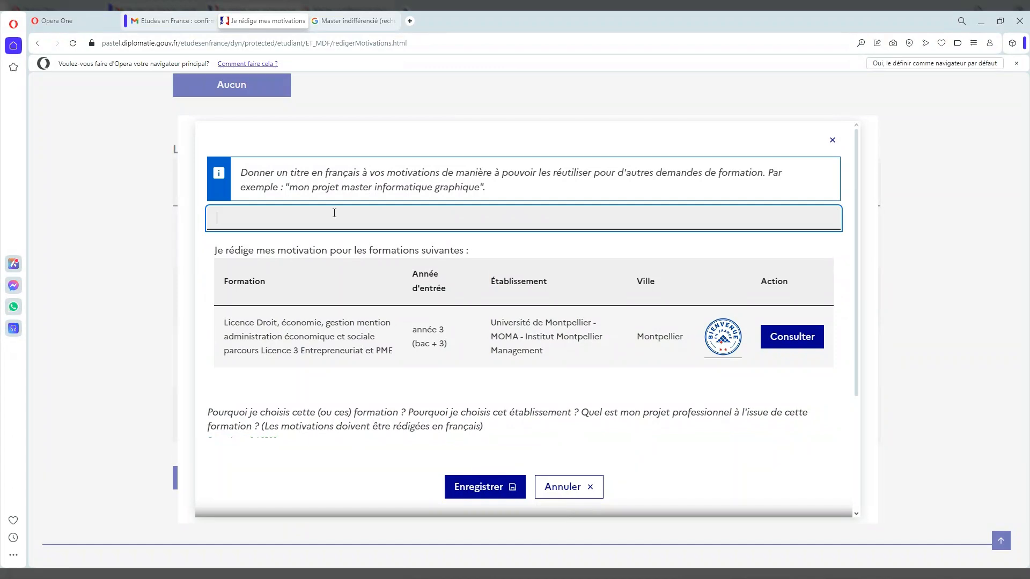
pyautogui.write("Projet d'études Licence 1 inform")
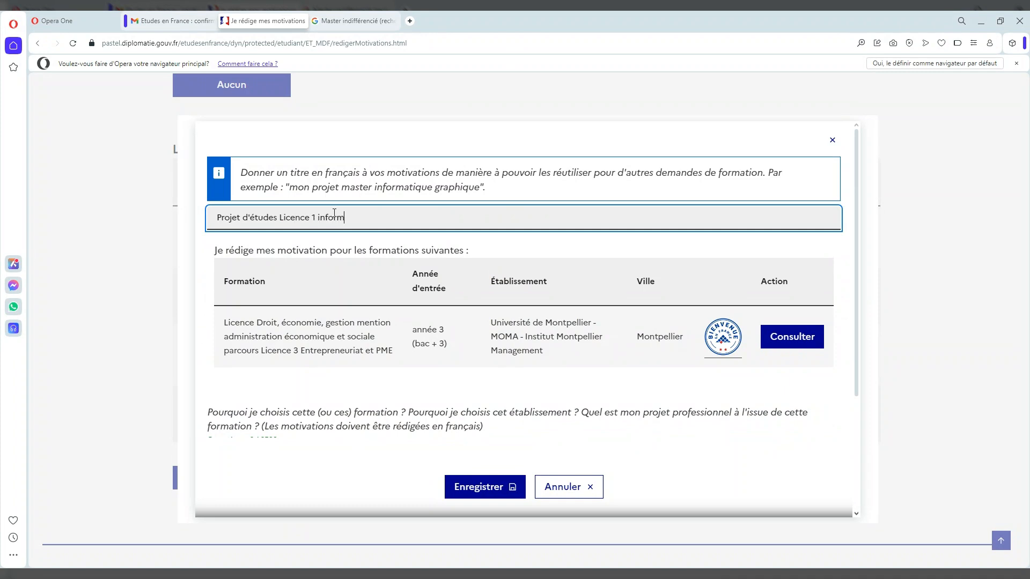
pyautogui.write('atique')
pyautogui.write('_ université toulouse')
pyautogui.click(434, 250)
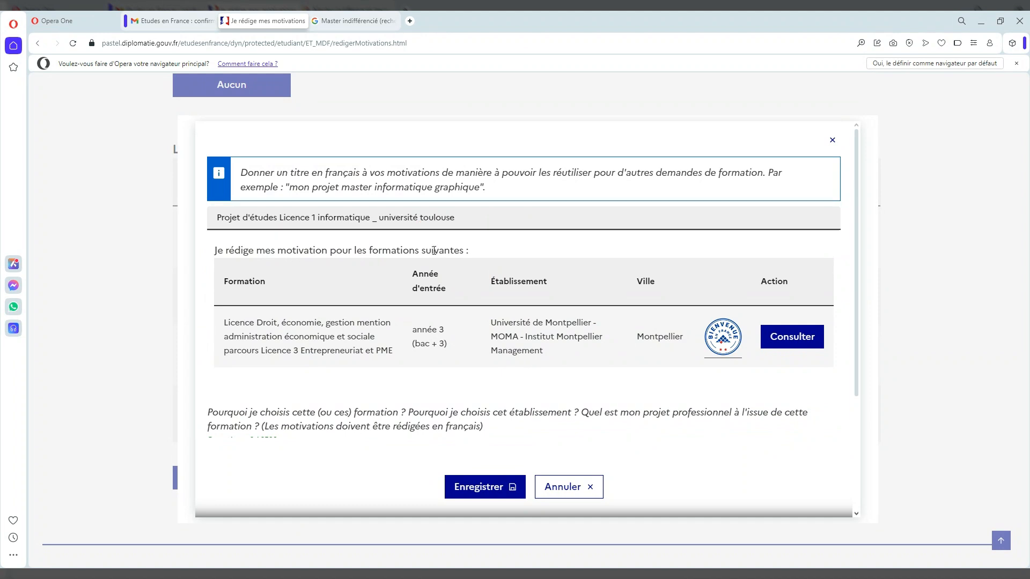
# Step: Capitalise the city name in the motivation title so it reads "Toulouse"
pyautogui.click(422, 218)
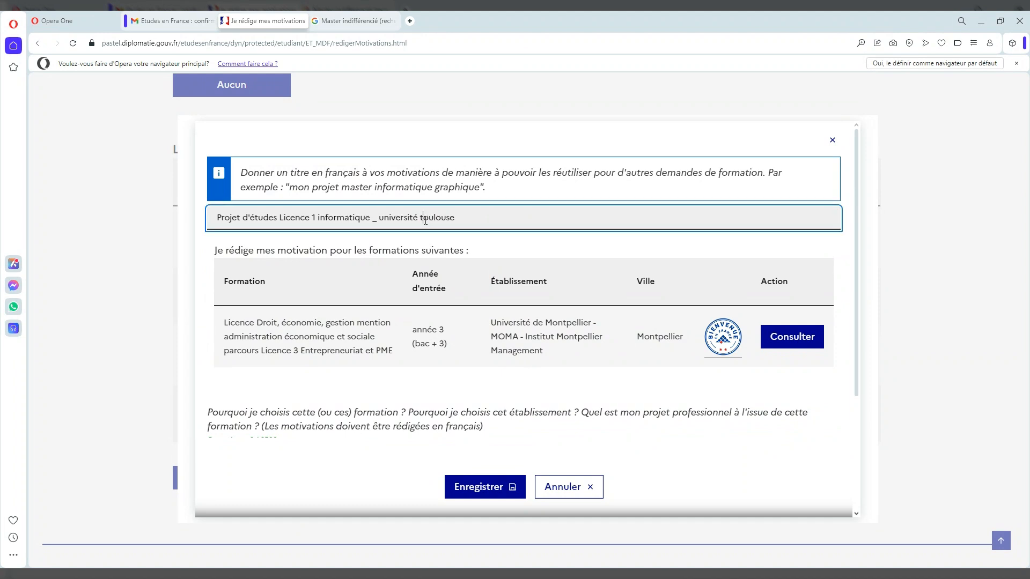
pyautogui.press('BackSpace')
pyautogui.write('T')
pyautogui.click(438, 251)
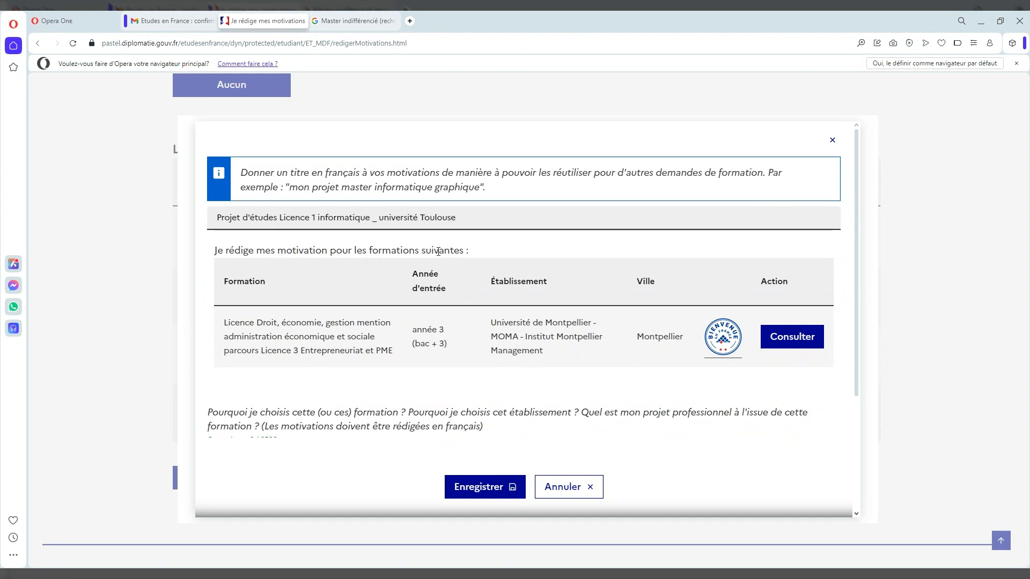
pyautogui.tripleClick(329, 219)
pyautogui.click(374, 219)
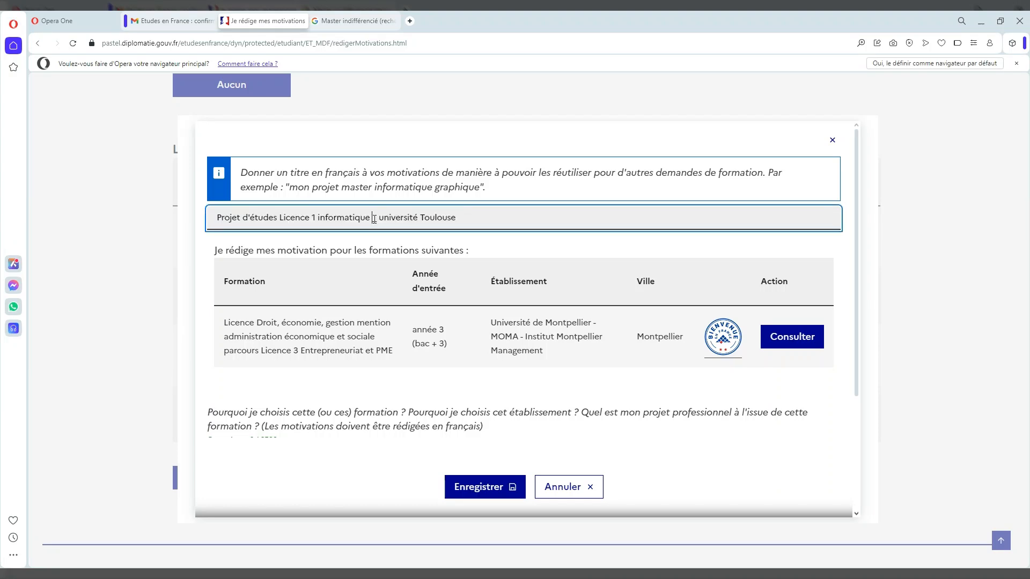
# Step: Enter "cccc" as the motivation text, save the motivation and review its saved entry
pyautogui.scroll(-1, 447, 303)
pyautogui.scroll(-3, 448, 303)
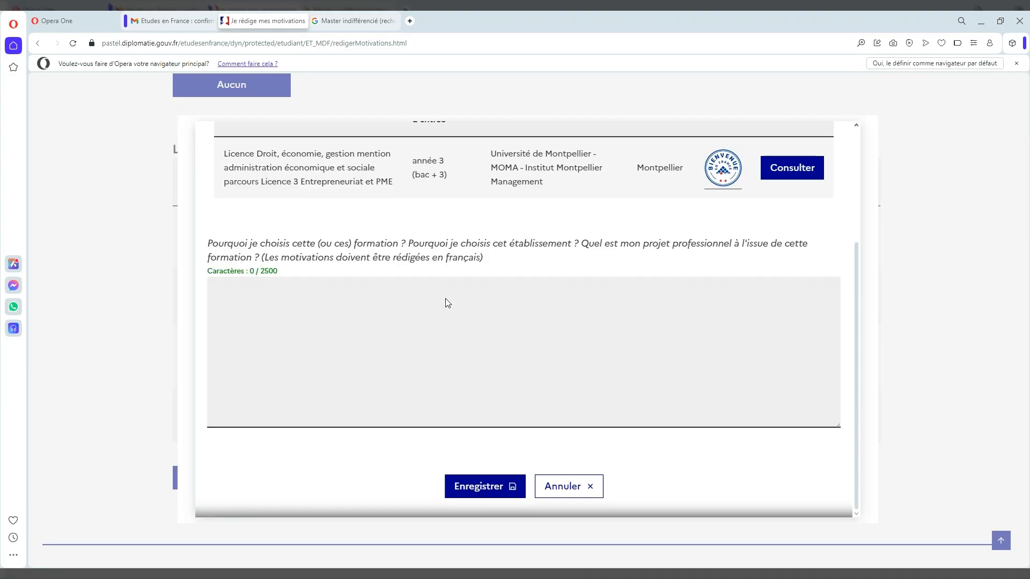
pyautogui.click(371, 304)
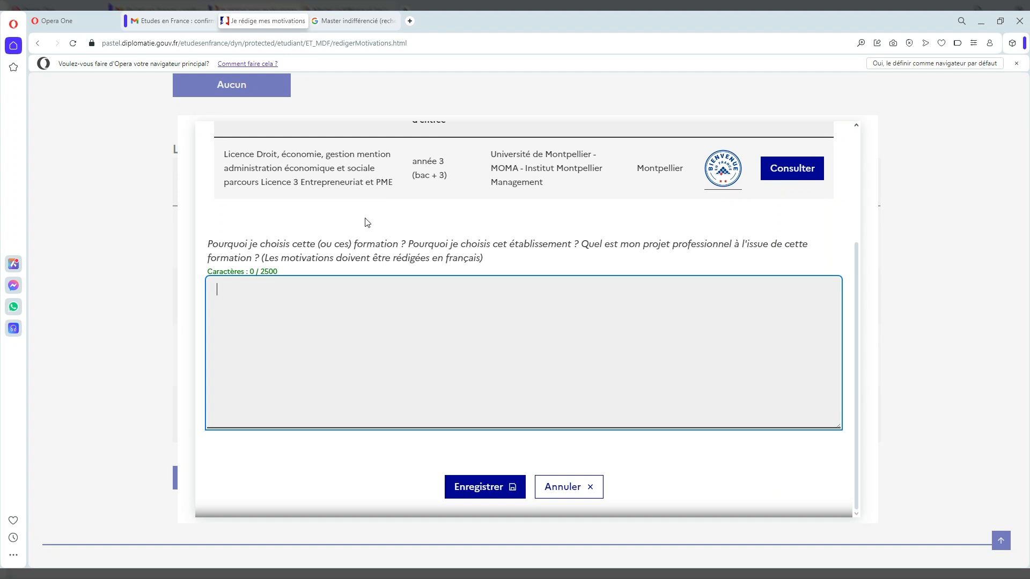
pyautogui.scroll(3, 366, 222)
pyautogui.scroll(-3, 366, 222)
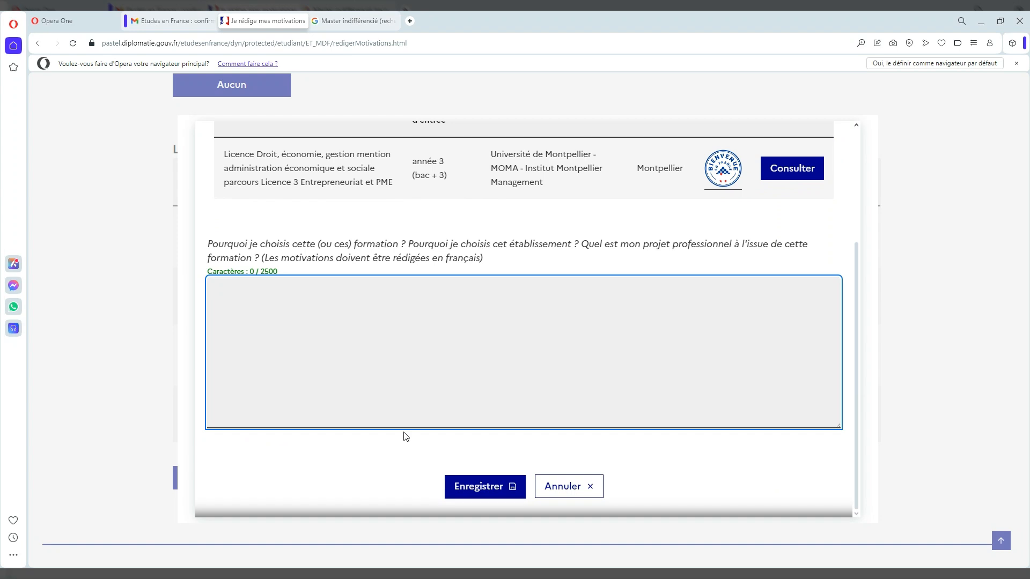
pyautogui.write('cccc')
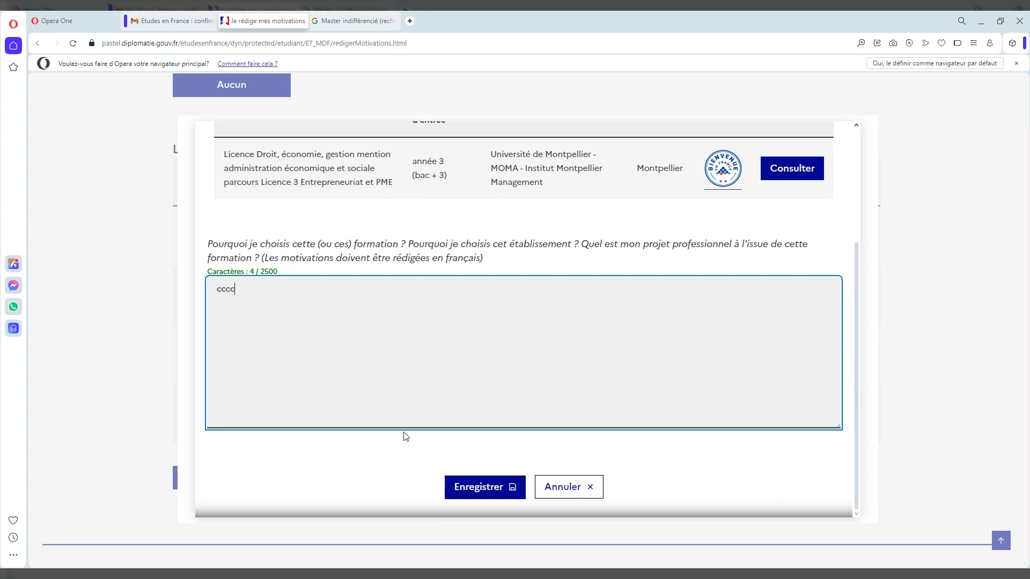
pyautogui.click(489, 485)
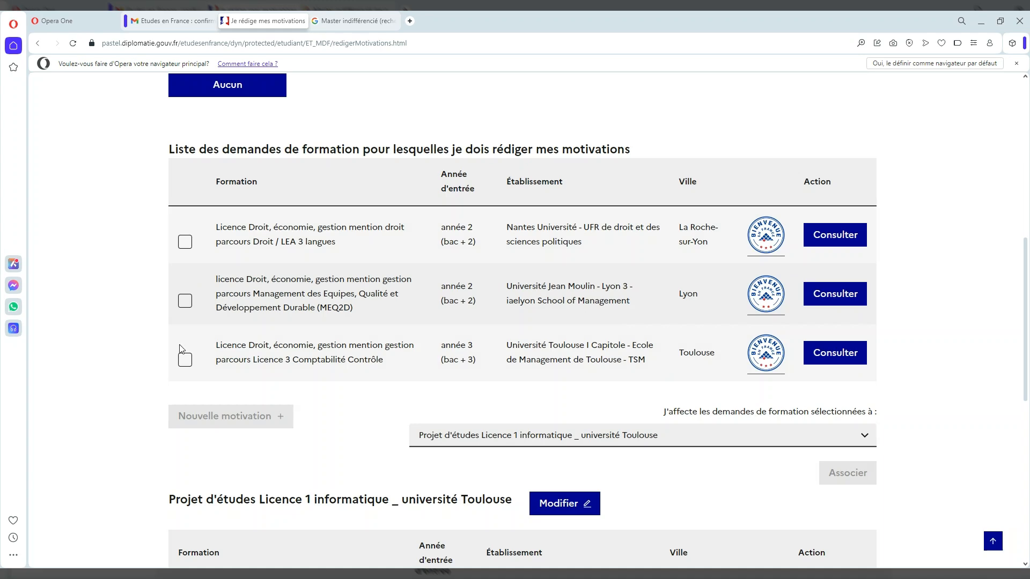
pyautogui.scroll(-4, 406, 368)
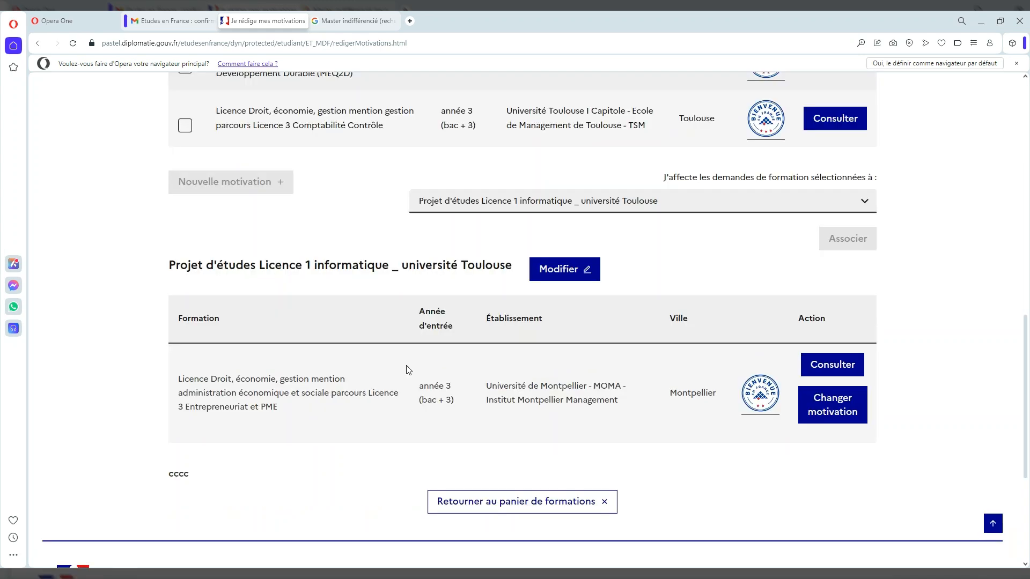
# Step: Check the saved Licence motivation entry and return to the basket of requested programmes
pyautogui.scroll(-3, 407, 369)
pyautogui.scroll(2, 406, 370)
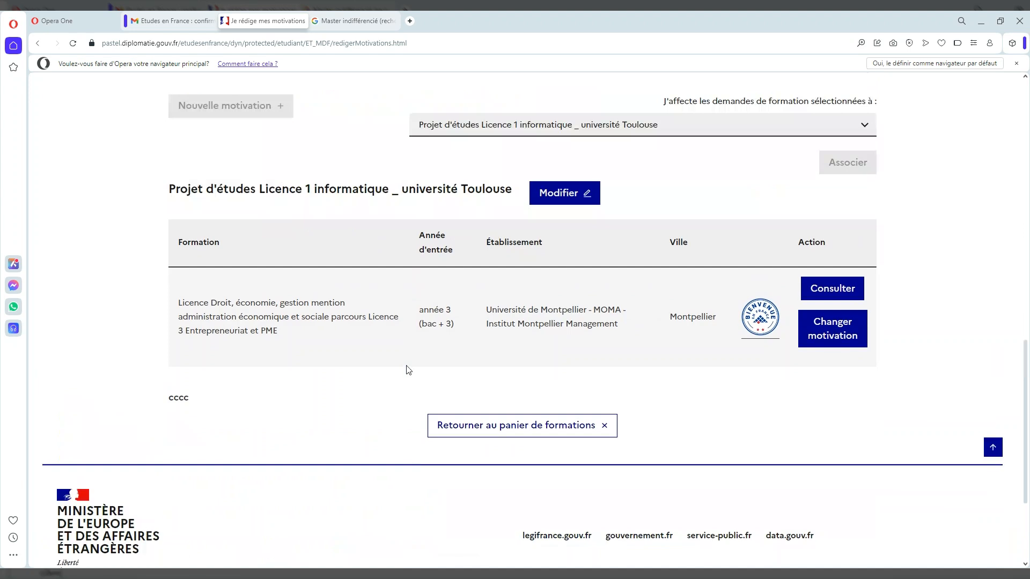
pyautogui.scroll(1, 408, 369)
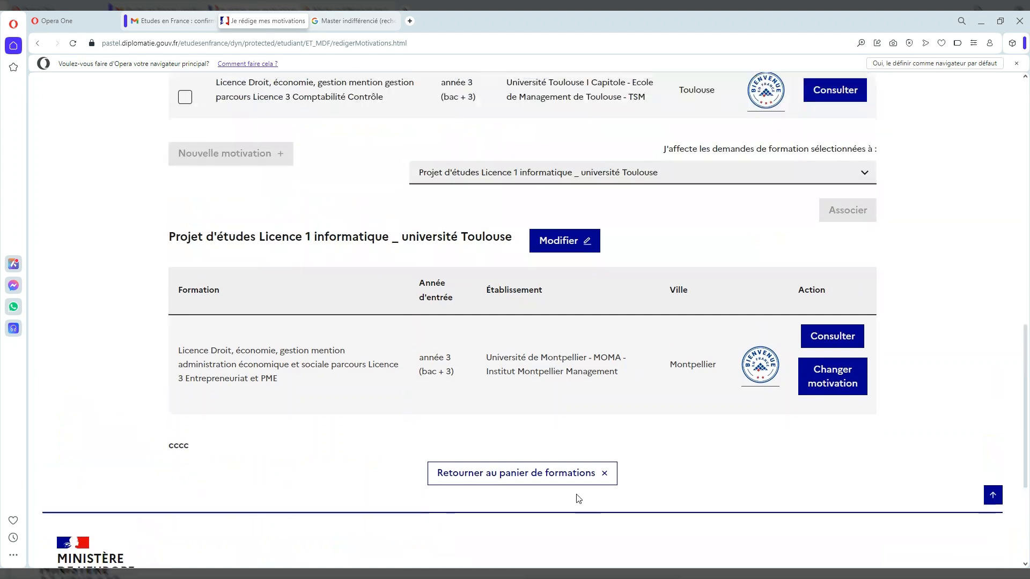
pyautogui.click(529, 486)
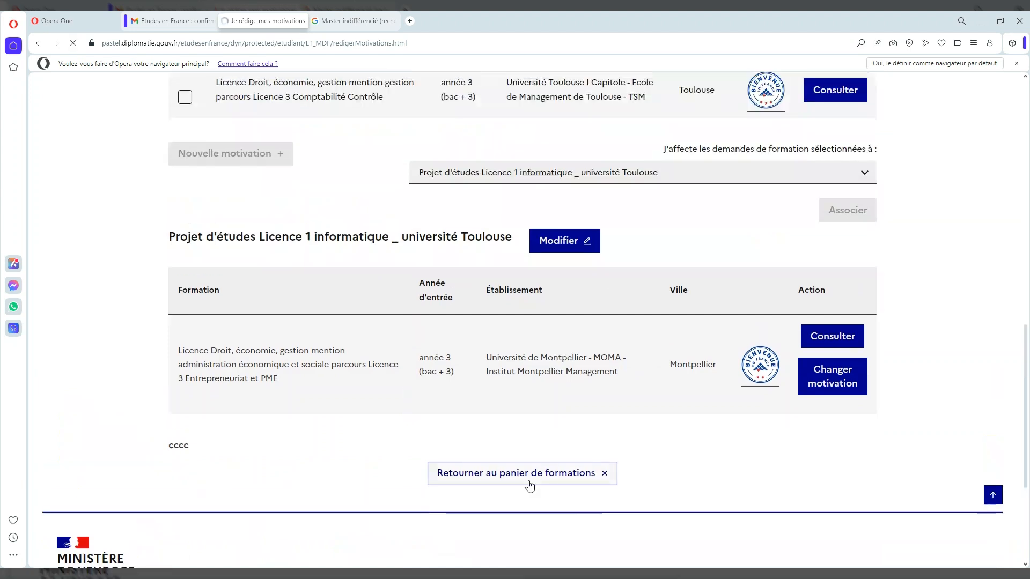
# Step: Review the requested programmes and motivation status in the DAP blanche, Licence and Master indifférencié sections of the basket
pyautogui.scroll(-2, 554, 376)
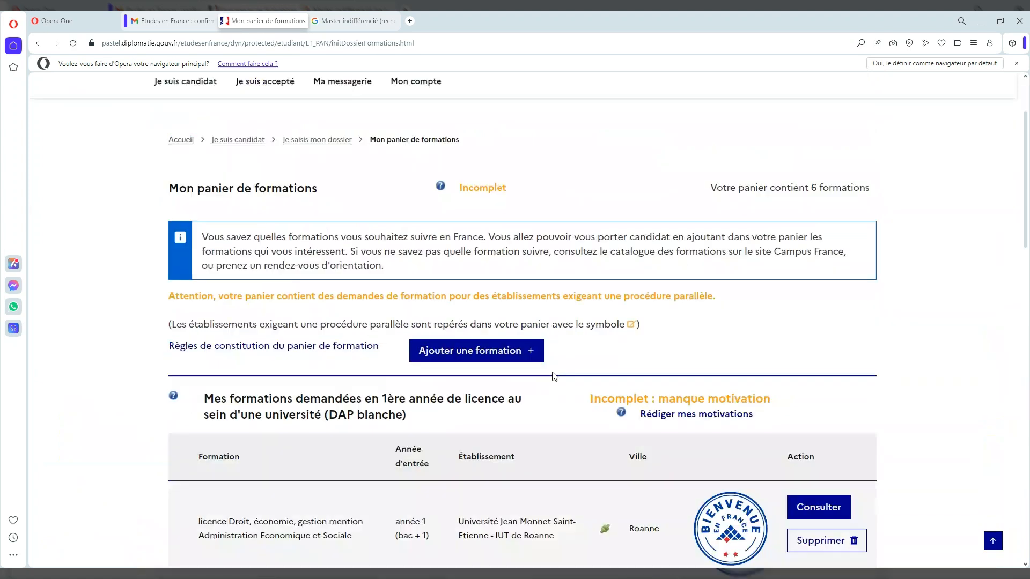
pyautogui.scroll(-3, 554, 376)
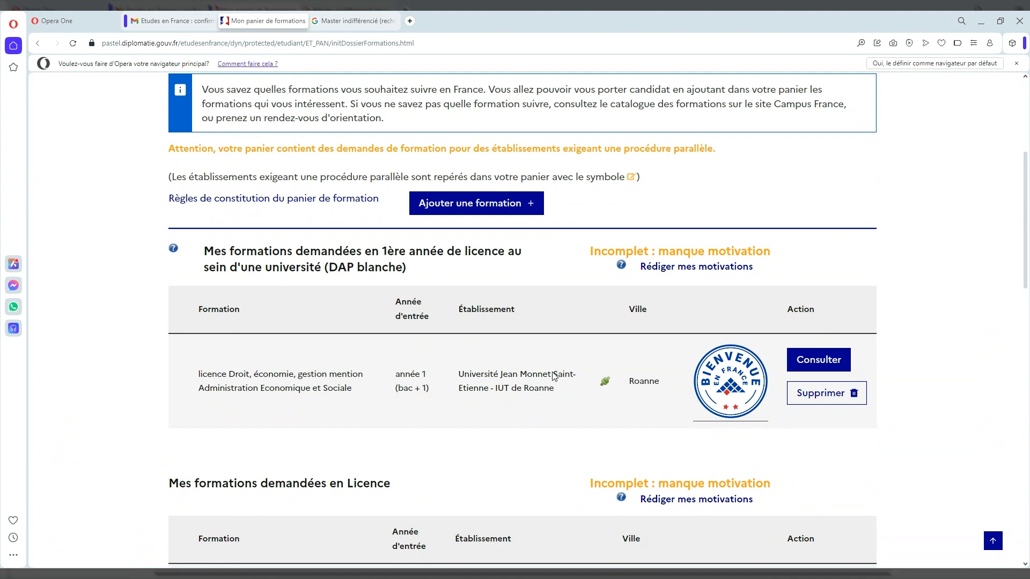
pyautogui.scroll(-8, 531, 352)
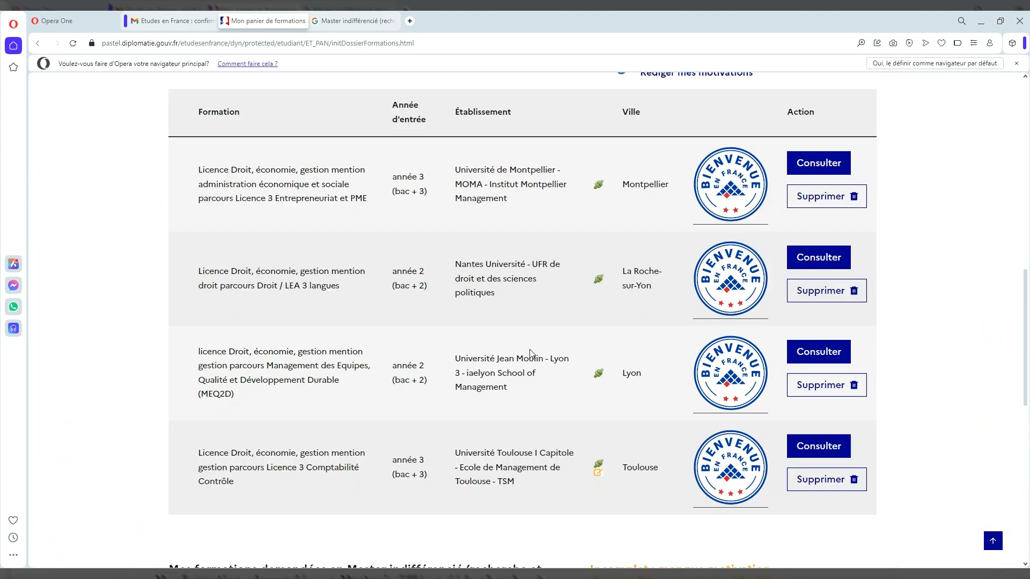
pyautogui.scroll(-8, 530, 353)
pyautogui.scroll(-1, 531, 353)
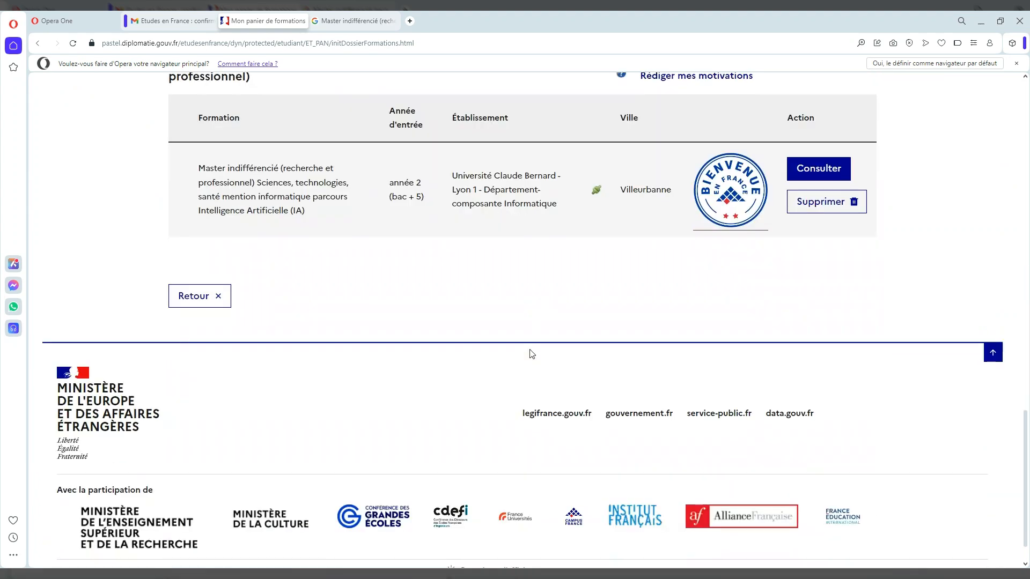
pyautogui.scroll(3, 531, 353)
pyautogui.scroll(5, 531, 353)
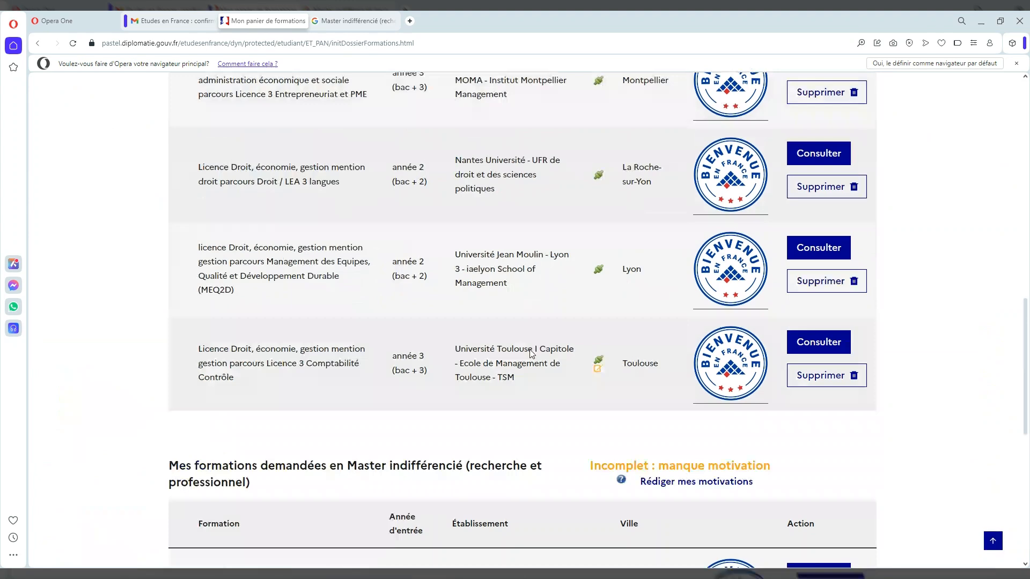
pyautogui.scroll(-4, 530, 353)
pyautogui.scroll(-2, 531, 354)
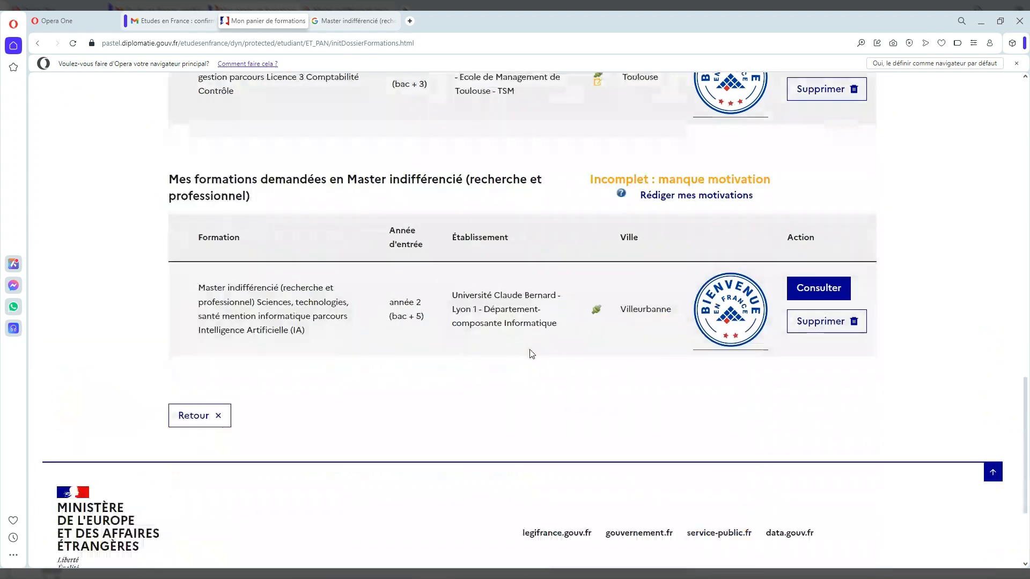
pyautogui.scroll(-1, 530, 353)
pyautogui.scroll(-1, 531, 354)
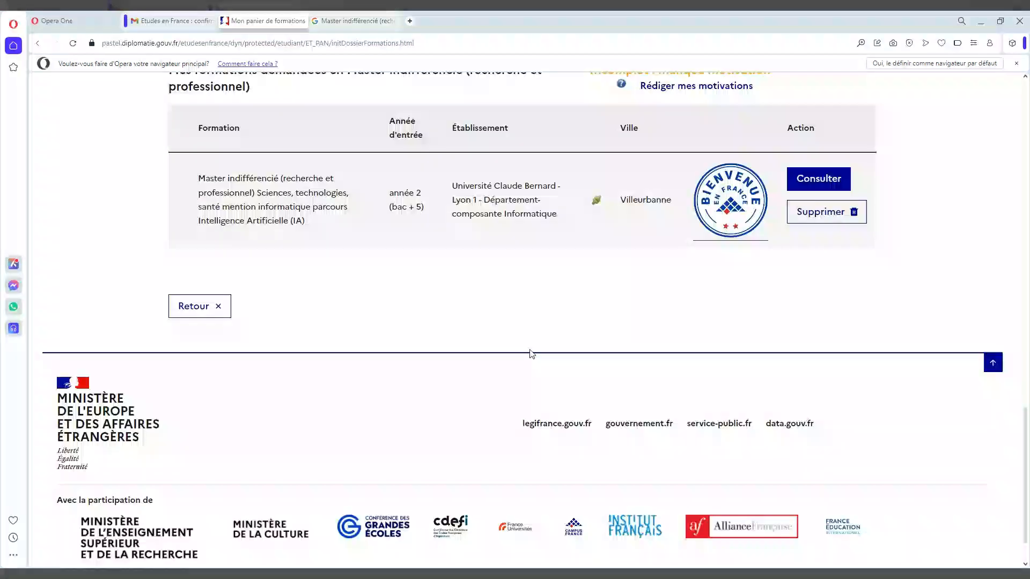
pyautogui.scroll(-1, 531, 353)
pyautogui.scroll(3, 531, 353)
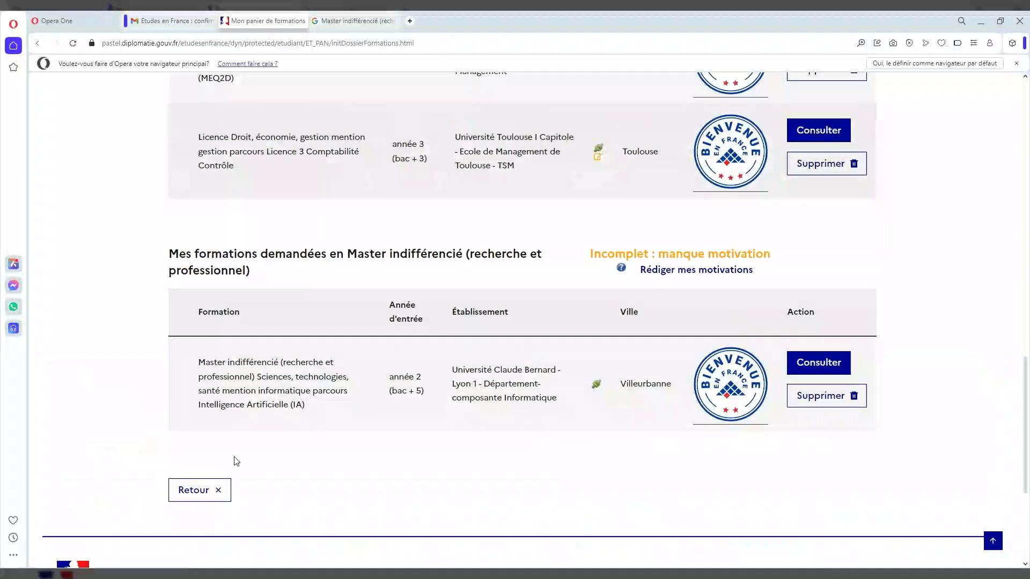
pyautogui.scroll(15, 268, 413)
pyautogui.scroll(3, 302, 362)
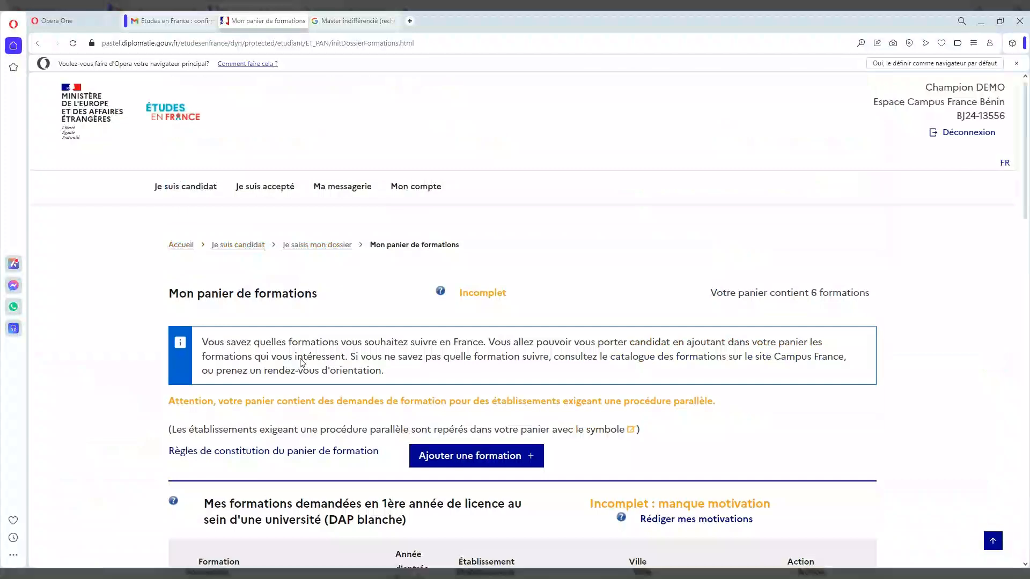
pyautogui.scroll(-9, 302, 362)
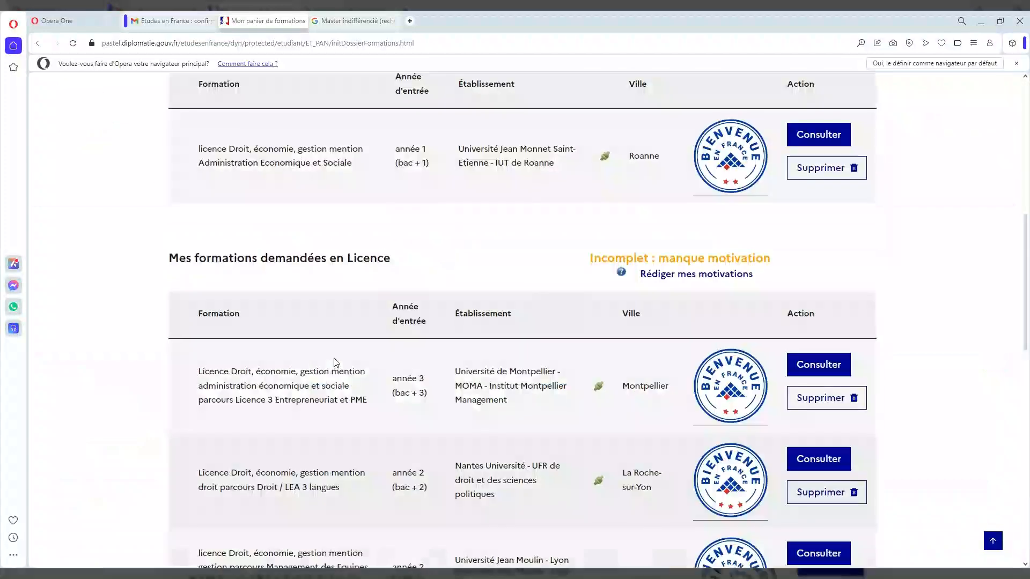
pyautogui.scroll(-15, 430, 333)
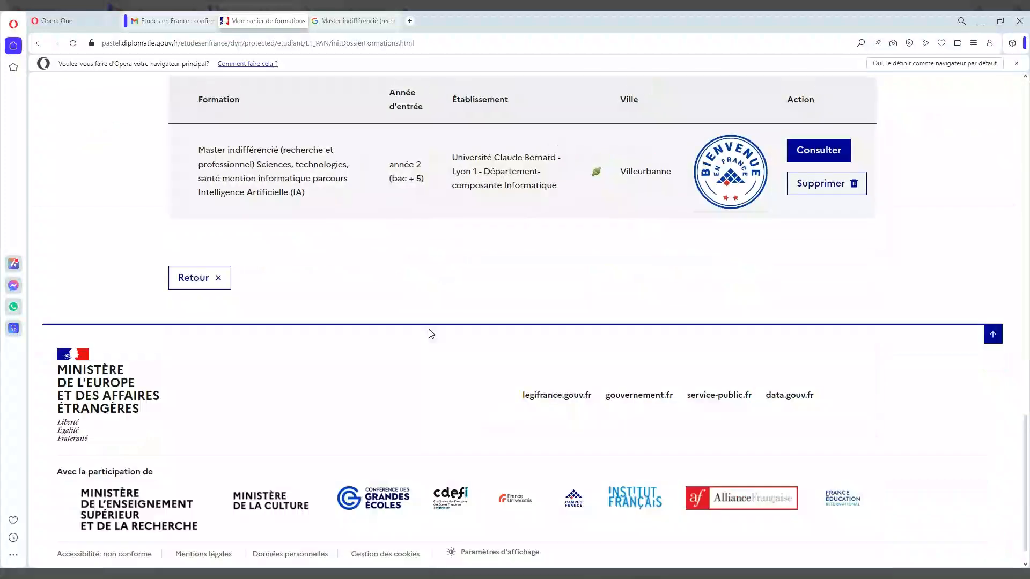
pyautogui.scroll(1, 430, 333)
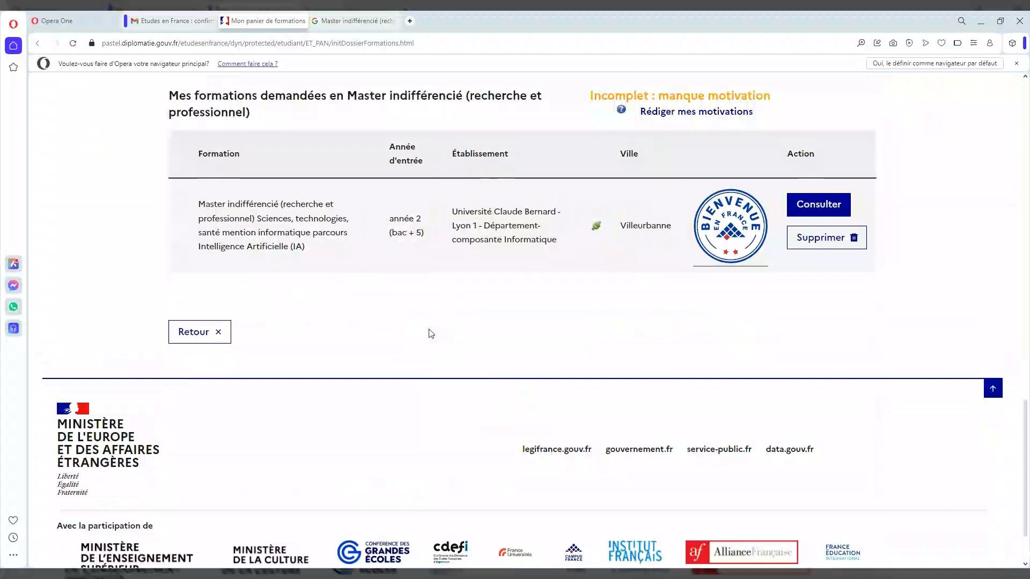
# Step: Leave the programme basket and open stage 1.3 for submitting the file to the Campus France space
pyautogui.click(203, 333)
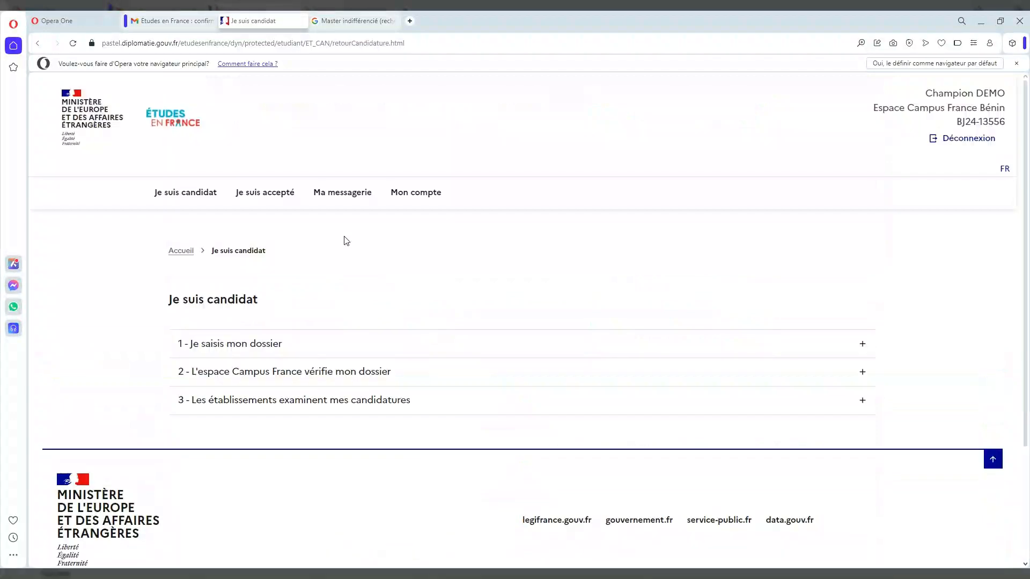
pyautogui.click(268, 345)
pyautogui.scroll(-4, 360, 311)
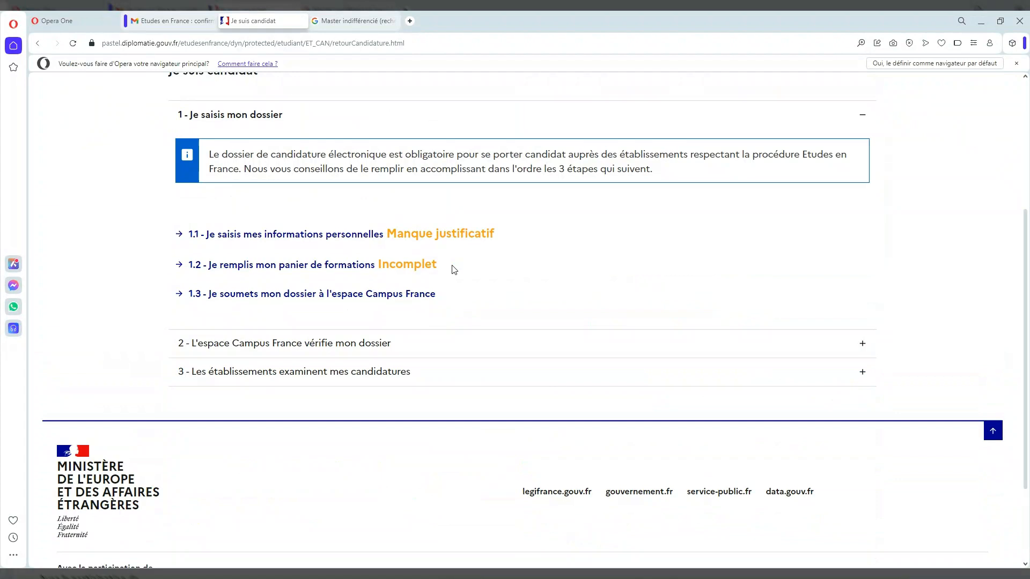
pyautogui.click(272, 294)
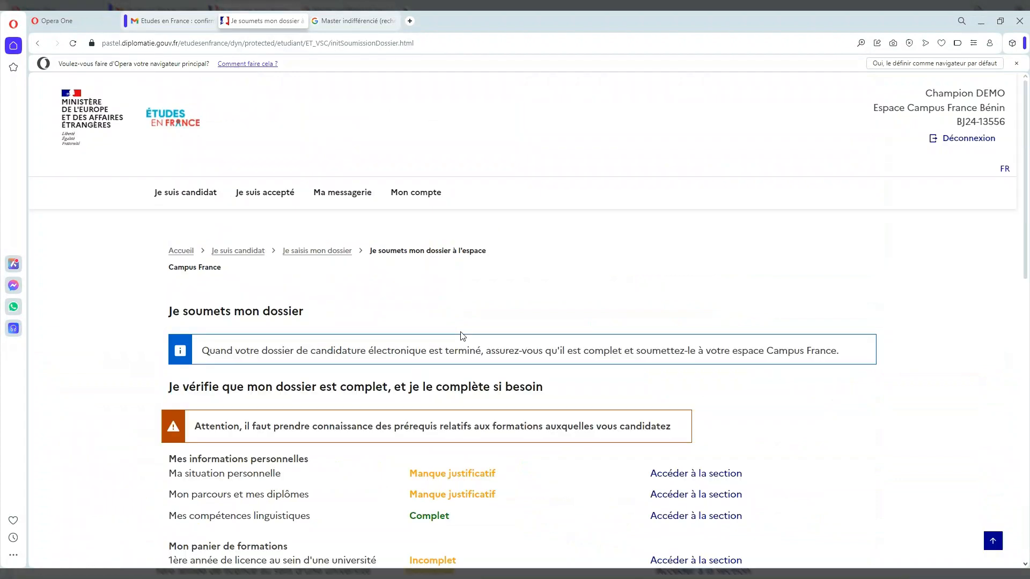
# Step: Review the file's completeness by section, then certify that it was proofread and that the programme prerequisites are known
pyautogui.scroll(-5, 463, 337)
pyautogui.scroll(-1, 463, 337)
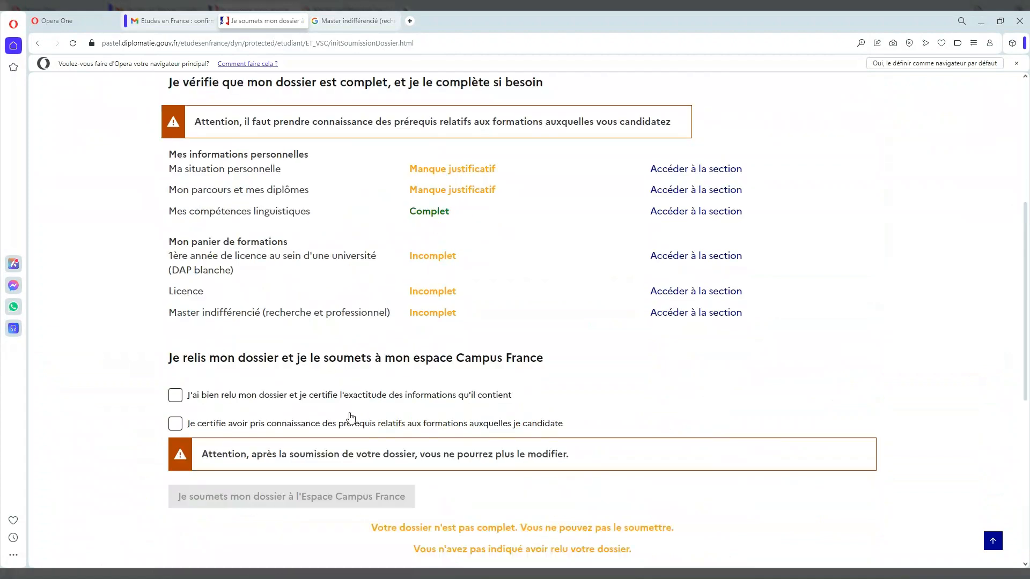
pyautogui.scroll(-4, 314, 343)
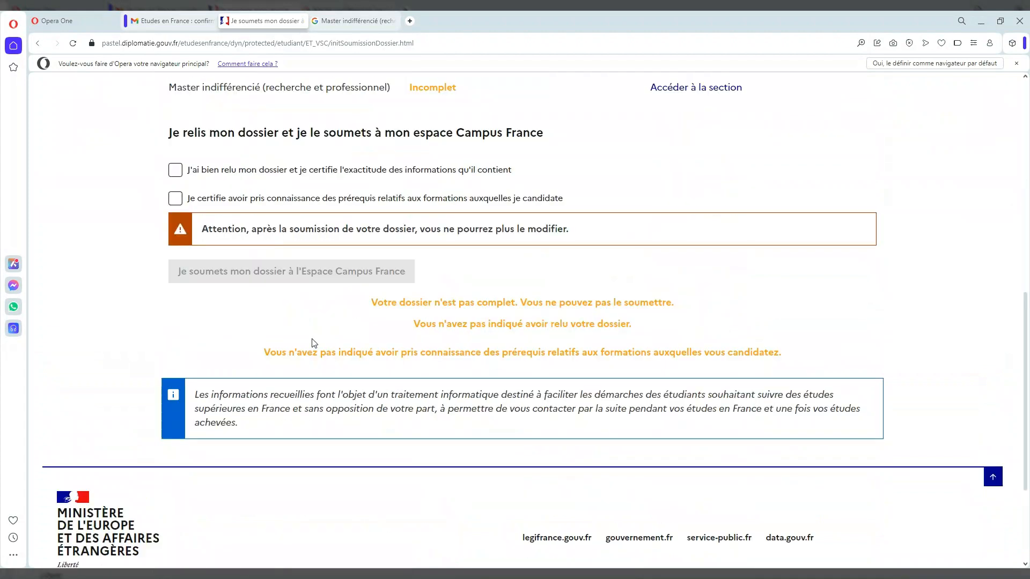
pyautogui.click(178, 171)
pyautogui.click(177, 200)
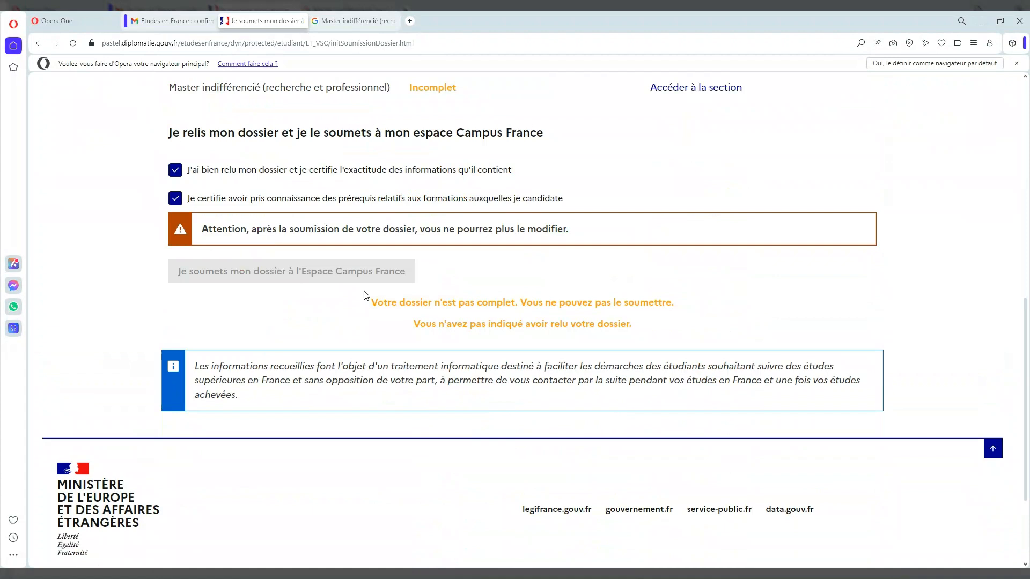
# Step: Return from the submission page to the candidate page and expand stage 1, "Je saisis mon dossier"
pyautogui.scroll(10, 359, 295)
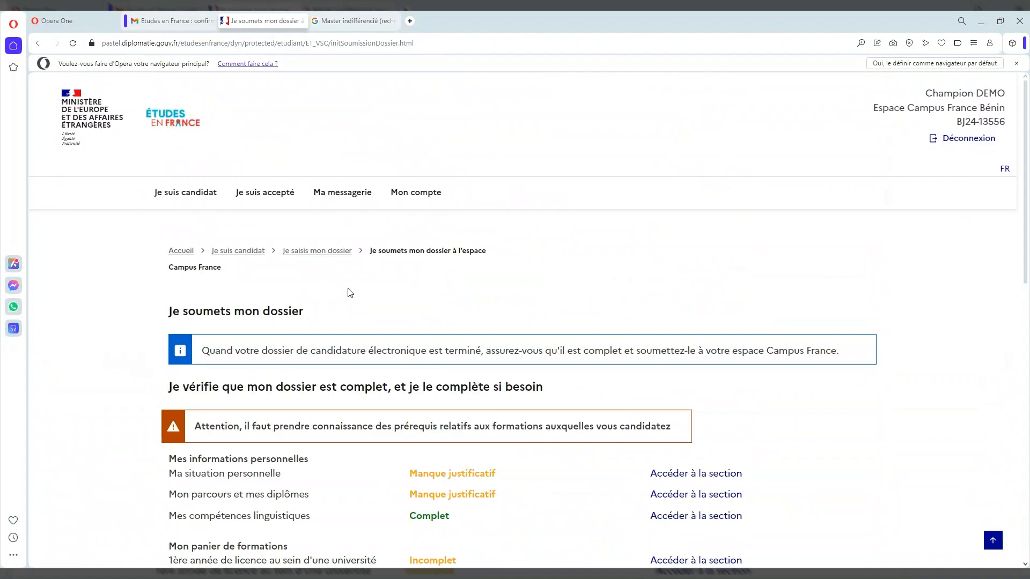
pyautogui.click(315, 252)
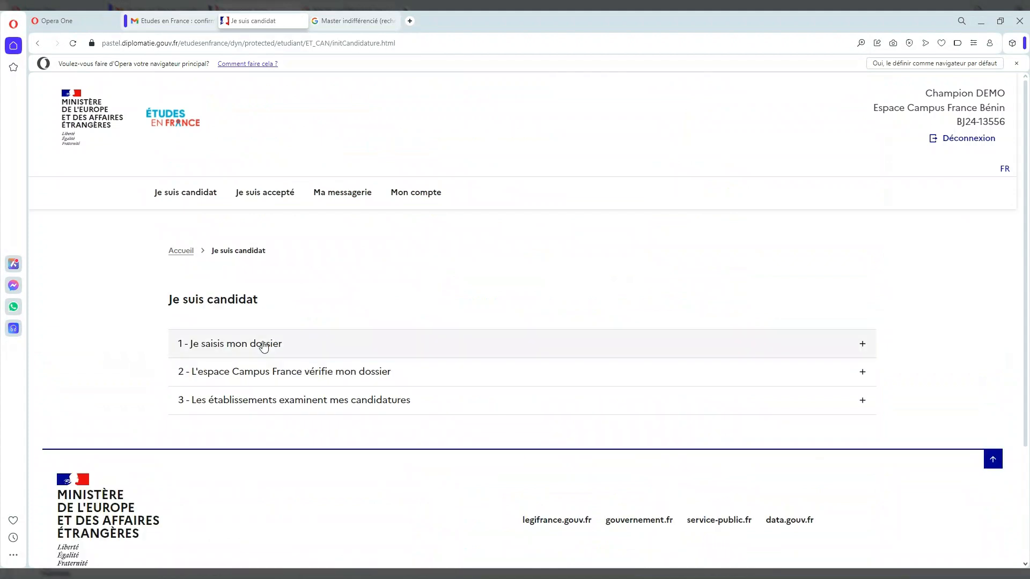
pyautogui.click(264, 346)
pyautogui.scroll(-2, 406, 341)
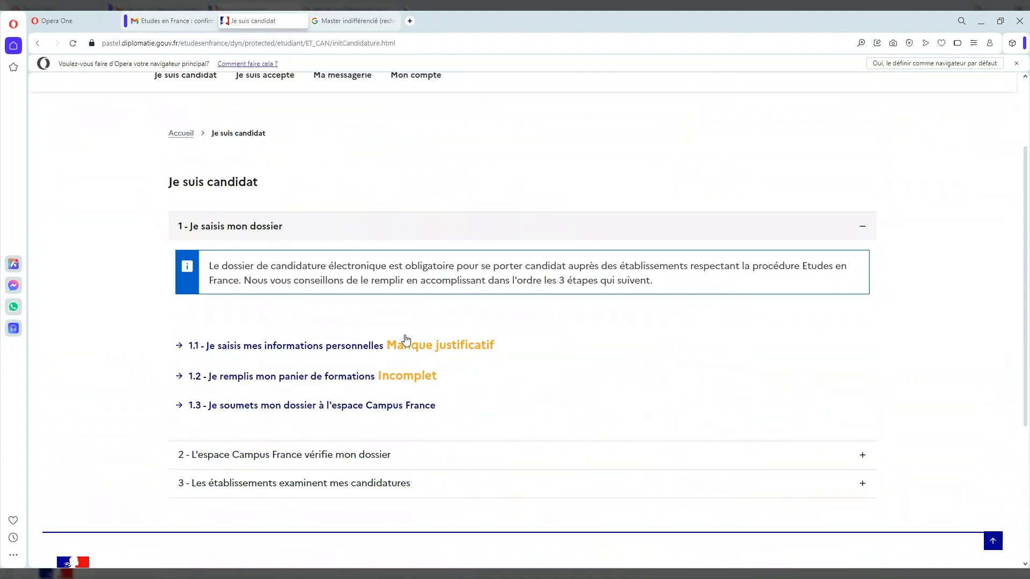
pyautogui.scroll(-1, 406, 340)
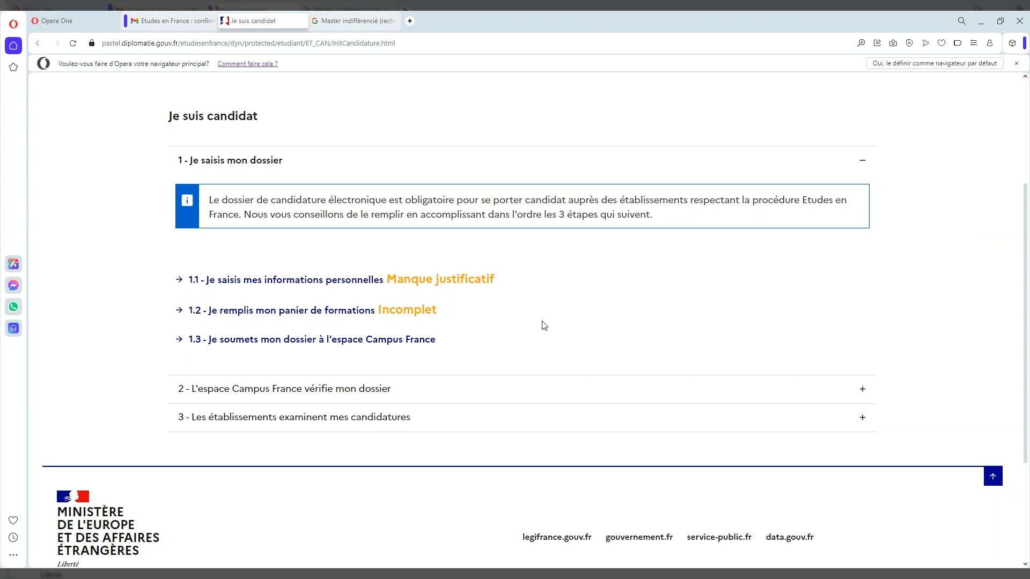
pyautogui.scroll(3, 544, 325)
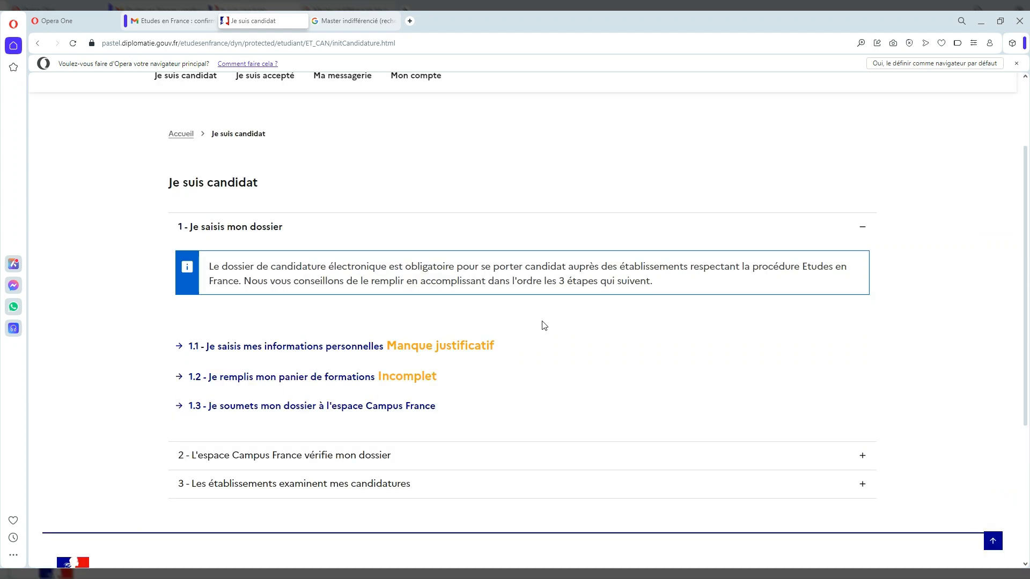
pyautogui.scroll(-2, 544, 325)
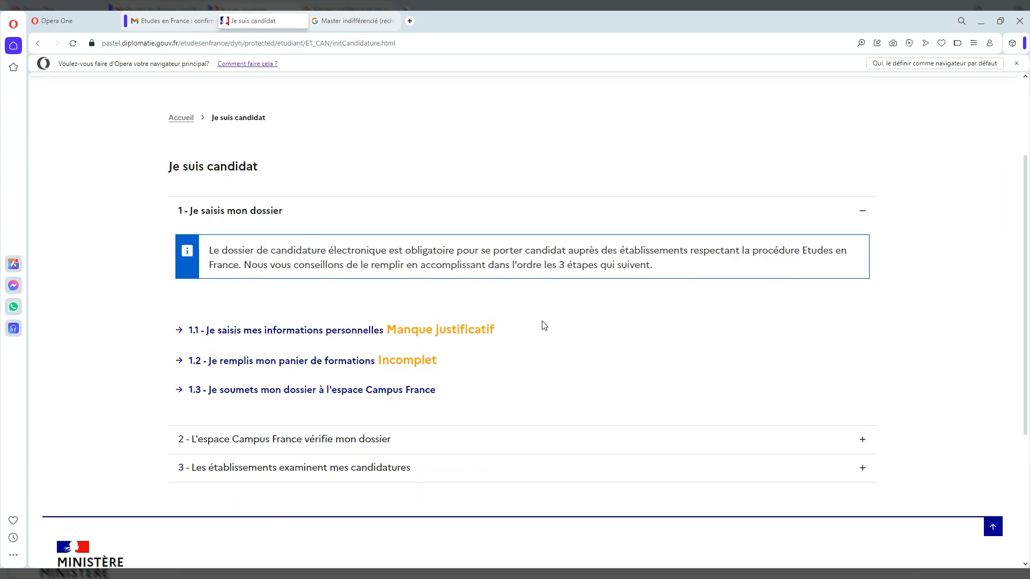
pyautogui.scroll(-3, 544, 324)
pyautogui.scroll(2, 543, 325)
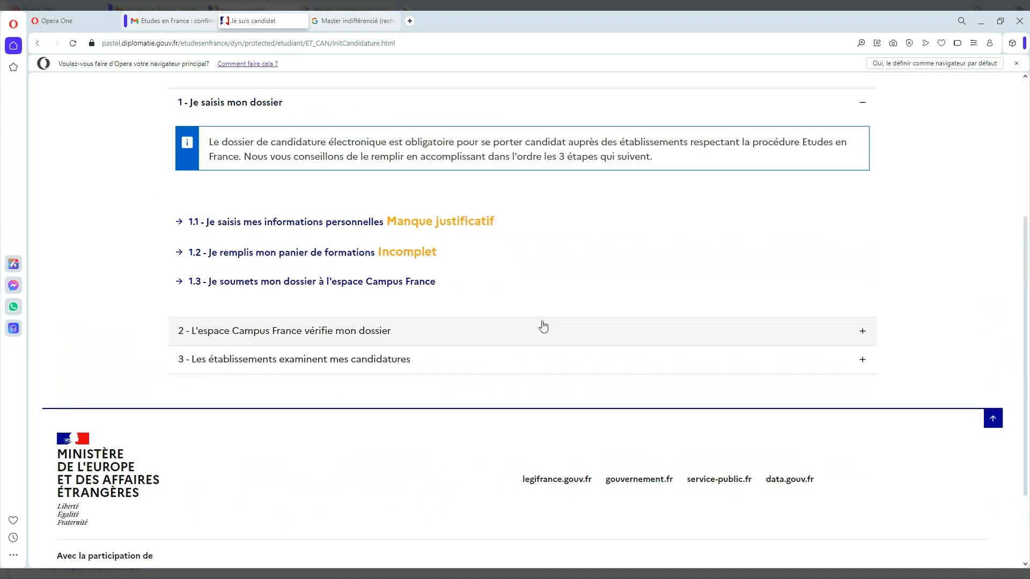
pyautogui.scroll(1, 543, 326)
pyautogui.scroll(3, 543, 327)
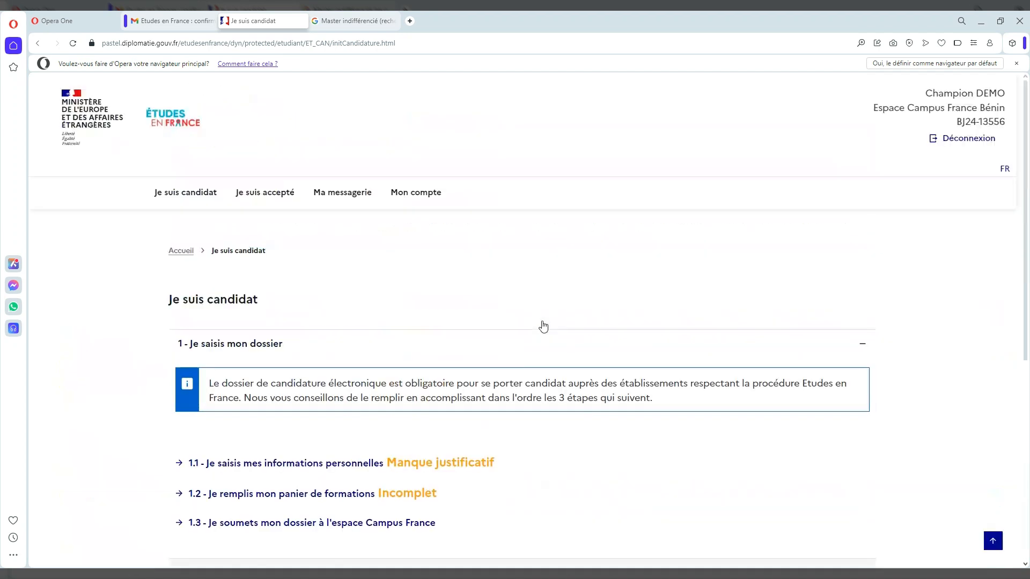
pyautogui.scroll(-3, 543, 325)
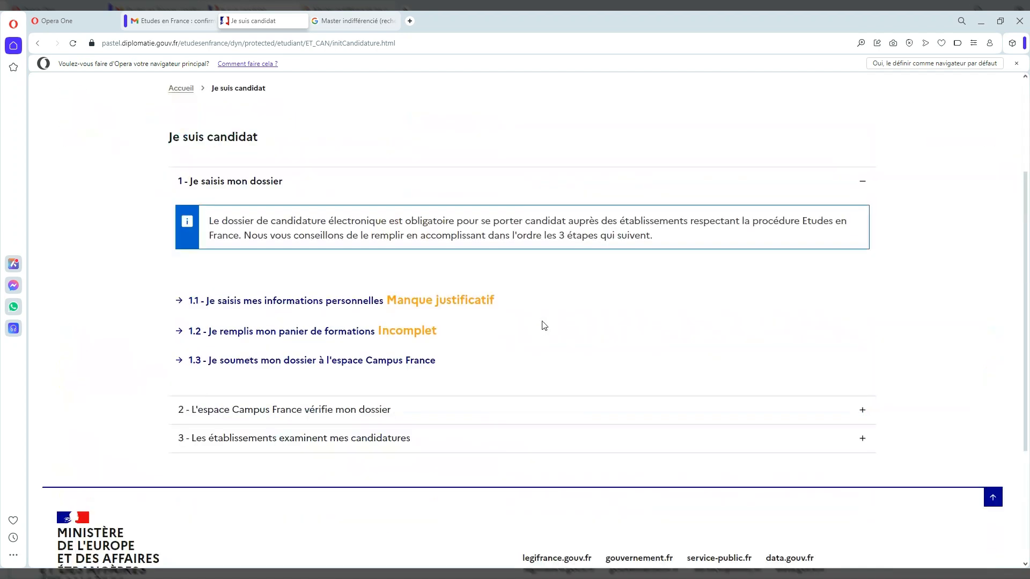
pyautogui.scroll(-1, 543, 326)
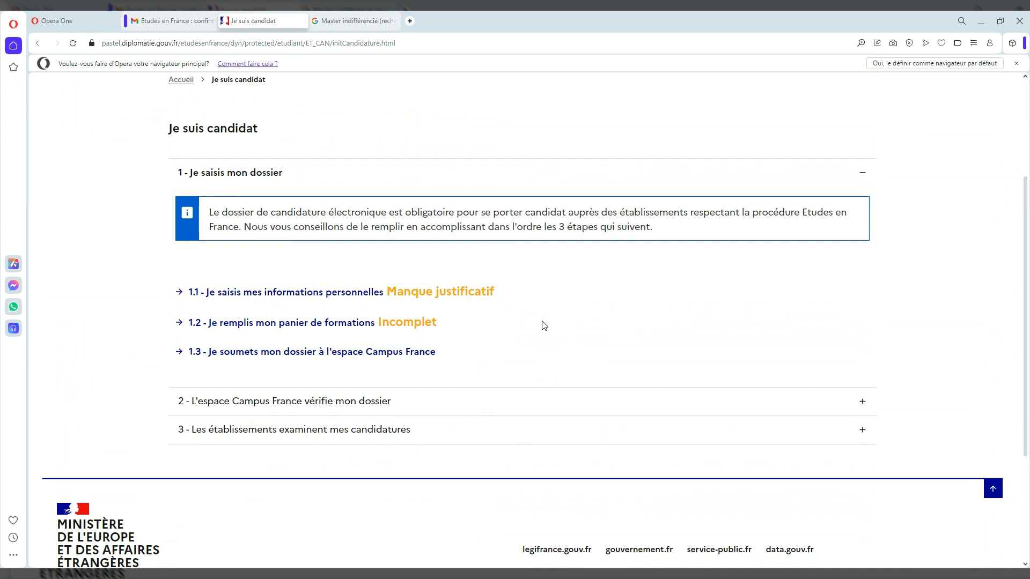
pyautogui.scroll(3, 543, 325)
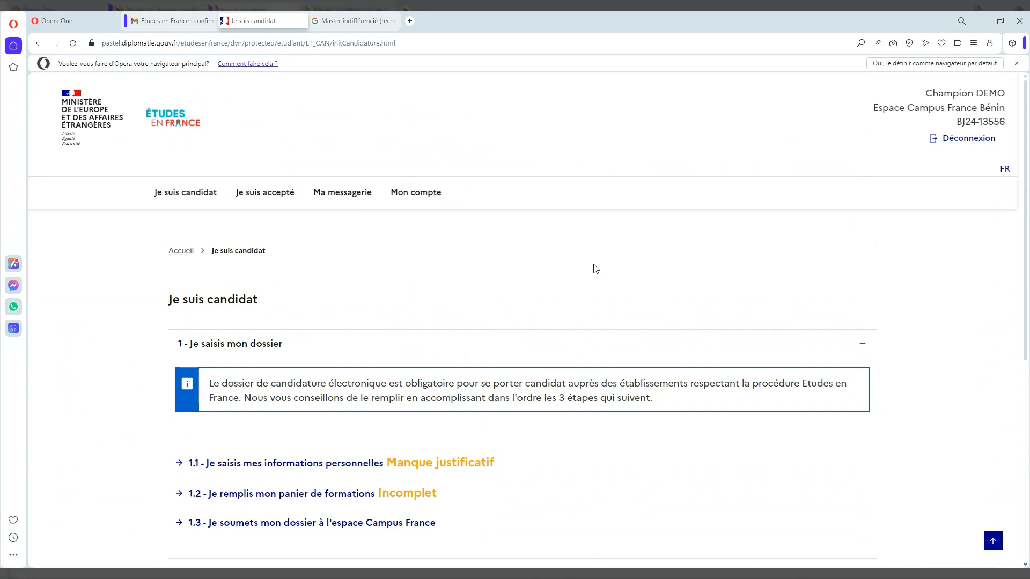
pyautogui.scroll(-6, 595, 268)
pyautogui.scroll(6, 595, 269)
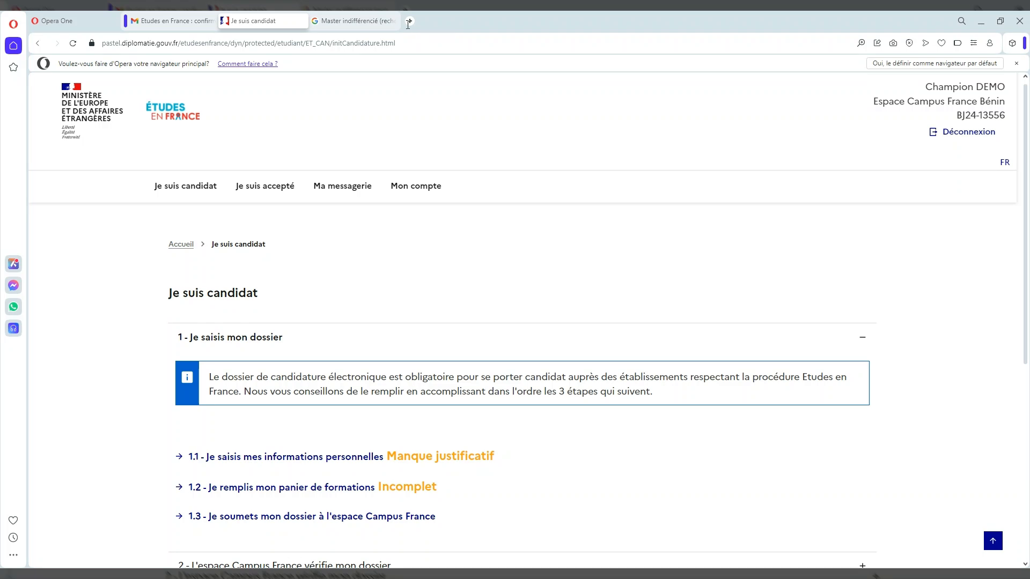
# Step: Switch to the Google results page, replace the search query with "licence finance entreprise", and copy that text
pyautogui.click(382, 24)
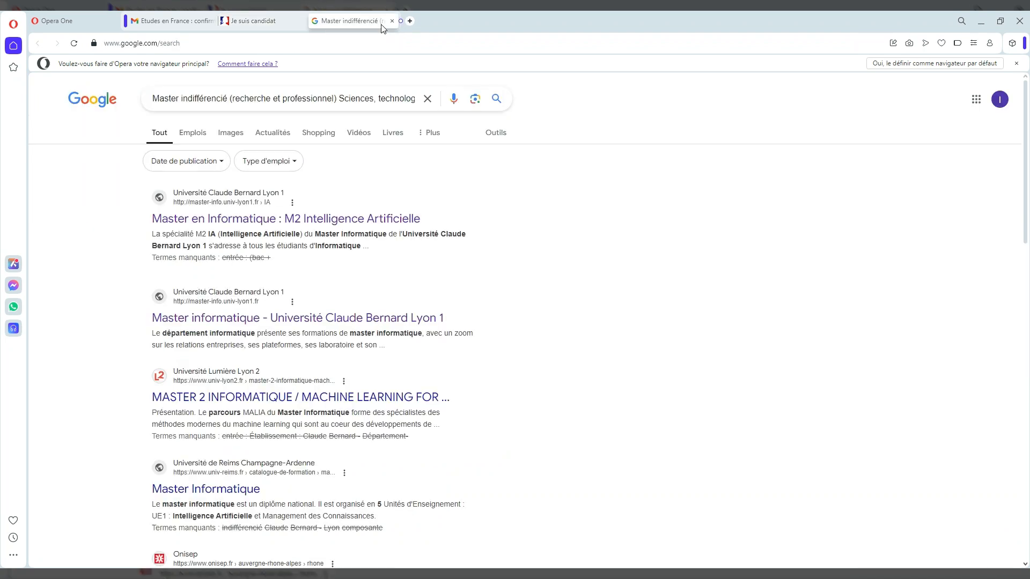
pyautogui.click(427, 99)
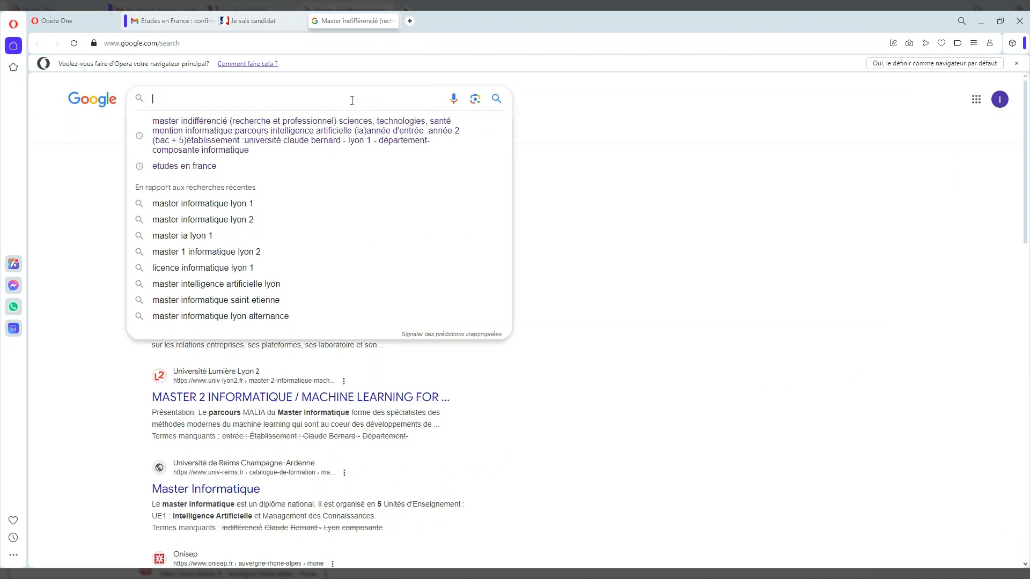
pyautogui.write('ma')
pyautogui.press('BackSpace')
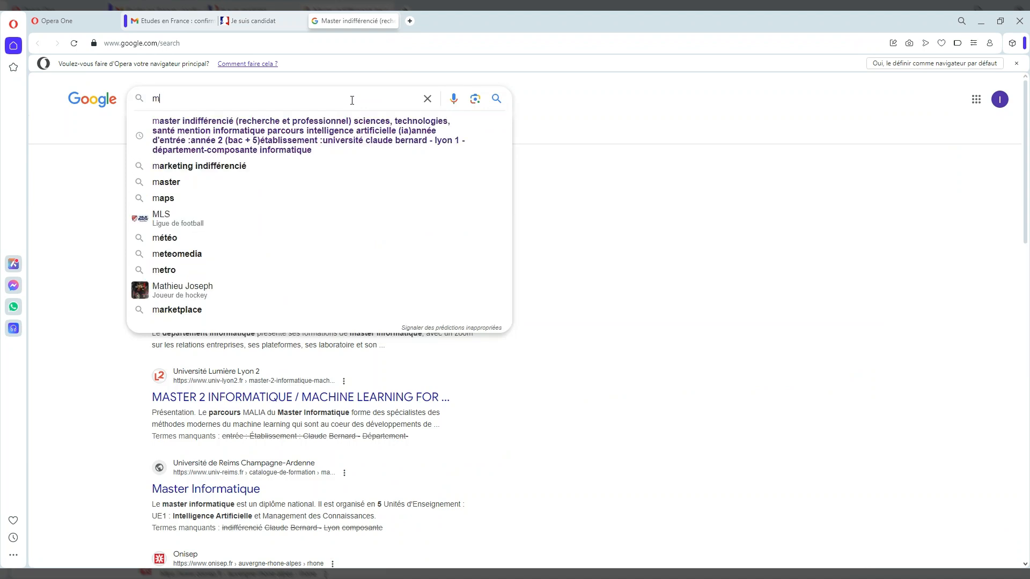
pyautogui.press('BackSpace')
pyautogui.write('licence')
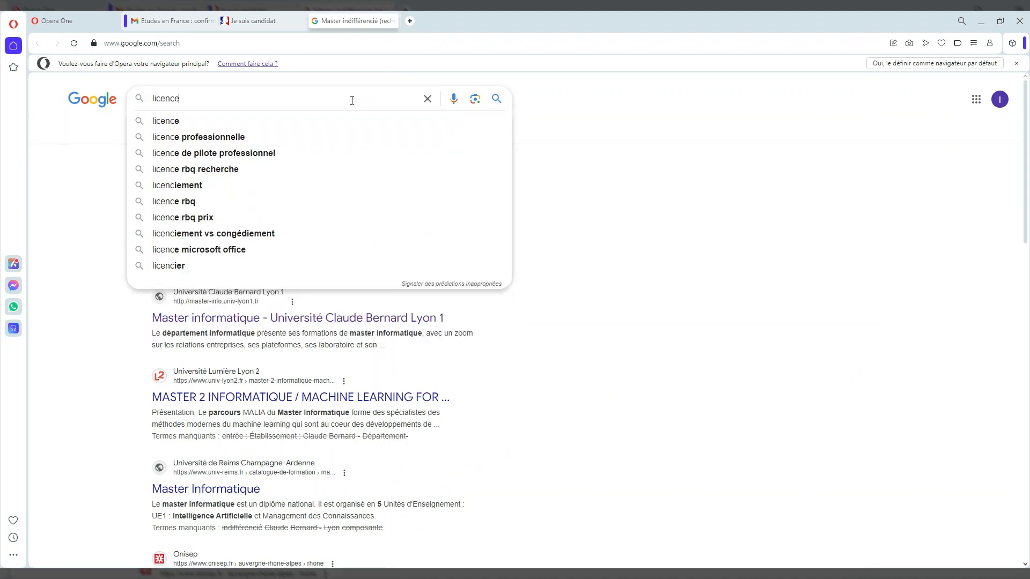
pyautogui.write(' finan')
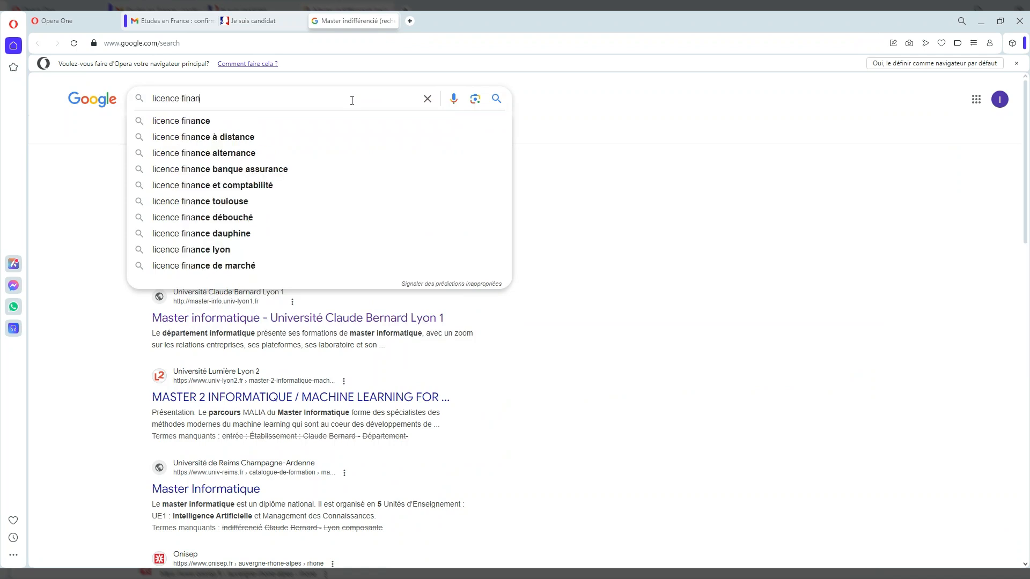
pyautogui.write('ce')
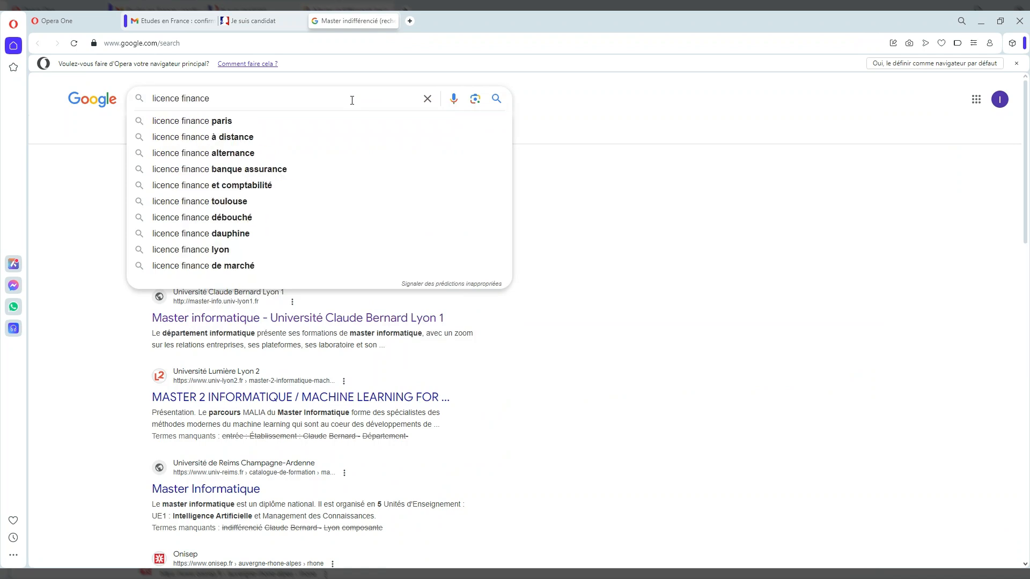
pyautogui.write(' entr')
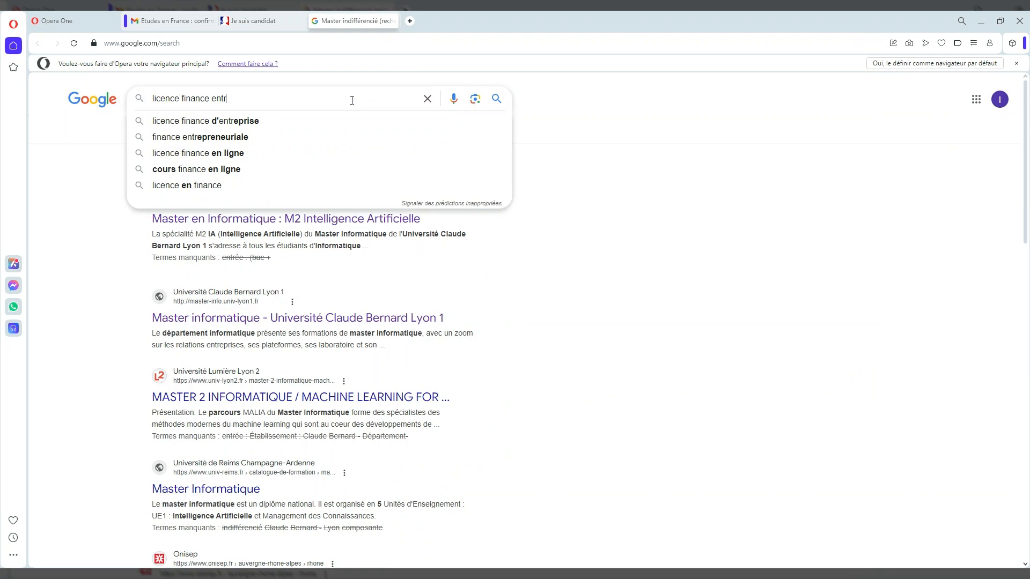
pyautogui.write('eprise')
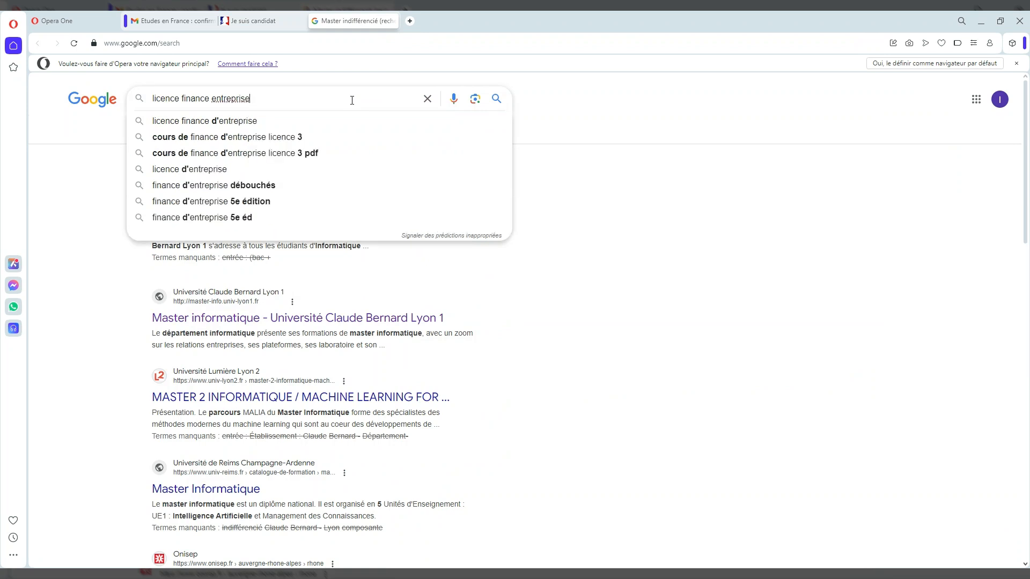
pyautogui.moveTo(262, 99); pyautogui.dragTo(157, 86)
pyautogui.hotkey('ctrl', 'c')
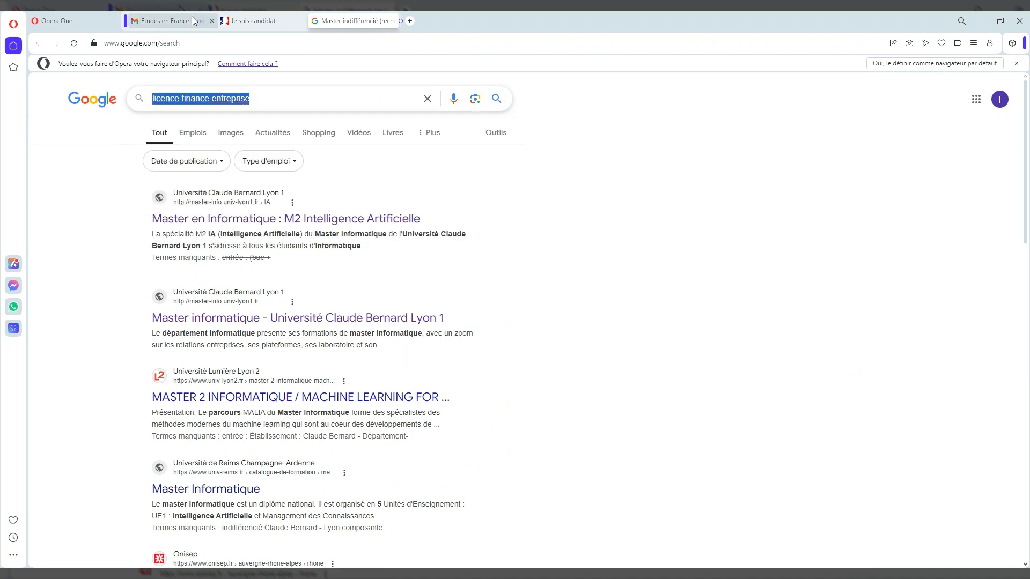
# Step: Return to the Études en France candidate page, open stage 1.2 "Je remplis mon panier de formations", and start adding a programme
pyautogui.click(249, 20)
pyautogui.scroll(-6, 354, 336)
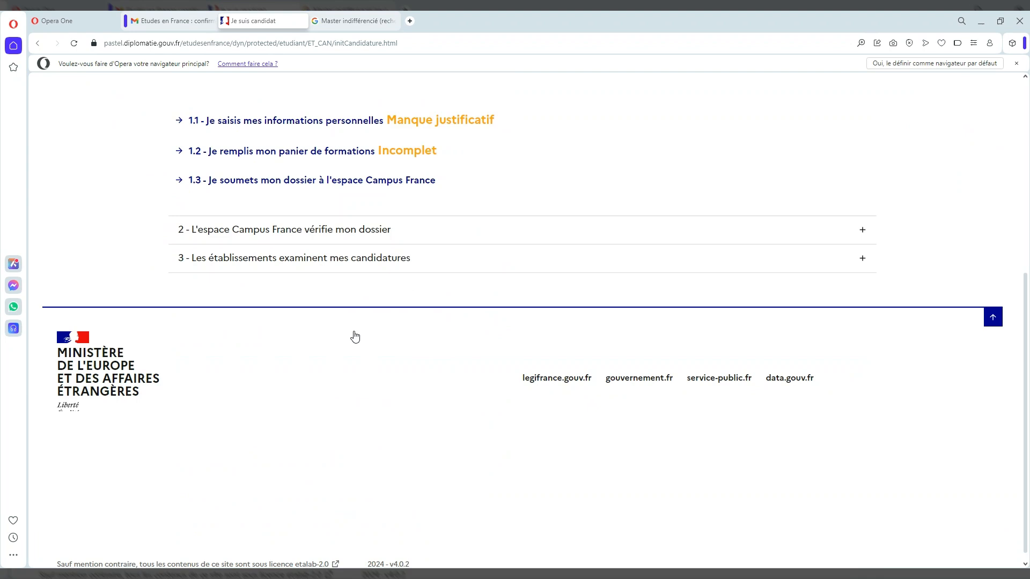
pyautogui.scroll(2, 355, 336)
pyautogui.scroll(1, 354, 79)
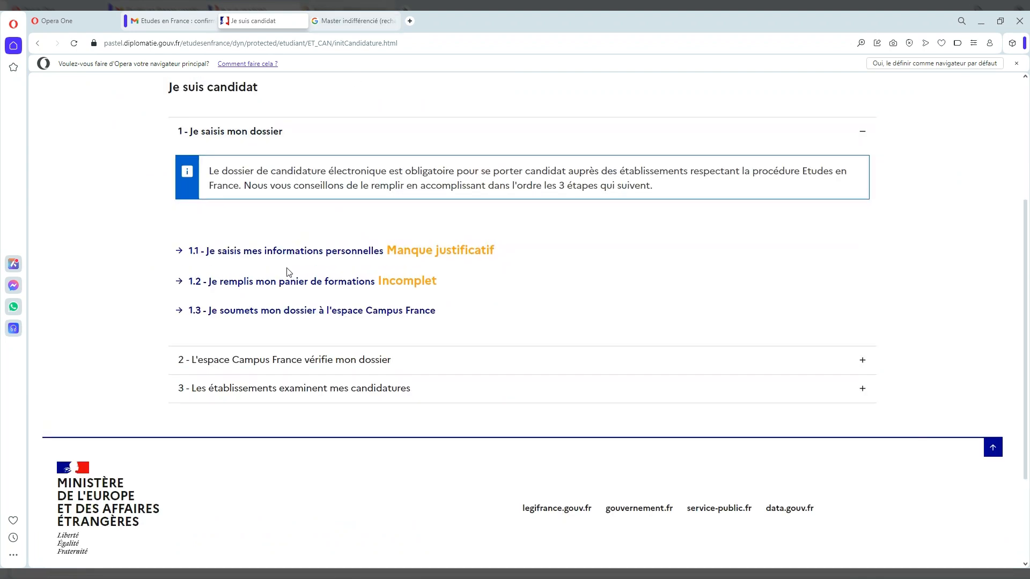
pyautogui.click(304, 284)
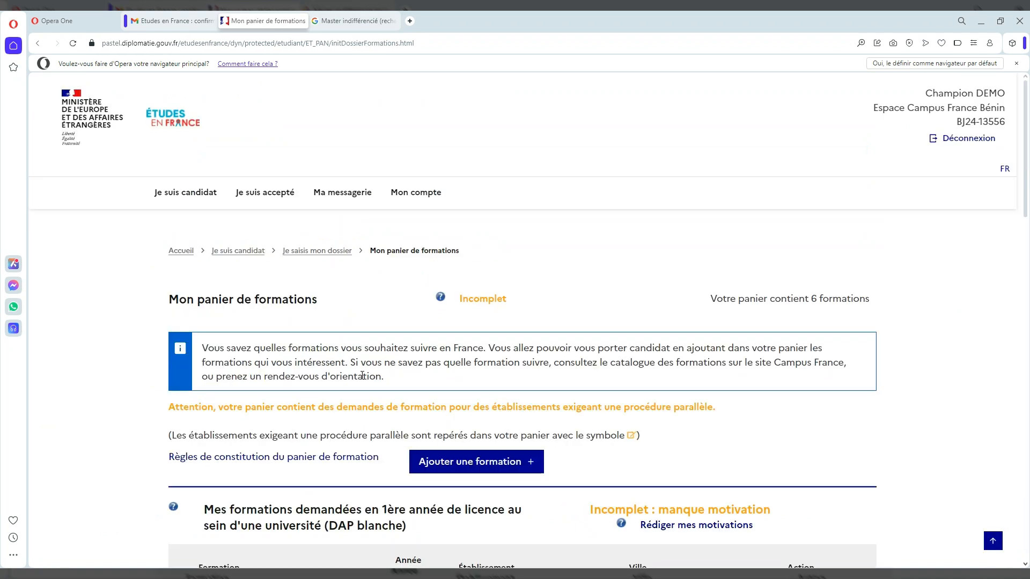
pyautogui.scroll(-3, 363, 376)
pyautogui.click(454, 313)
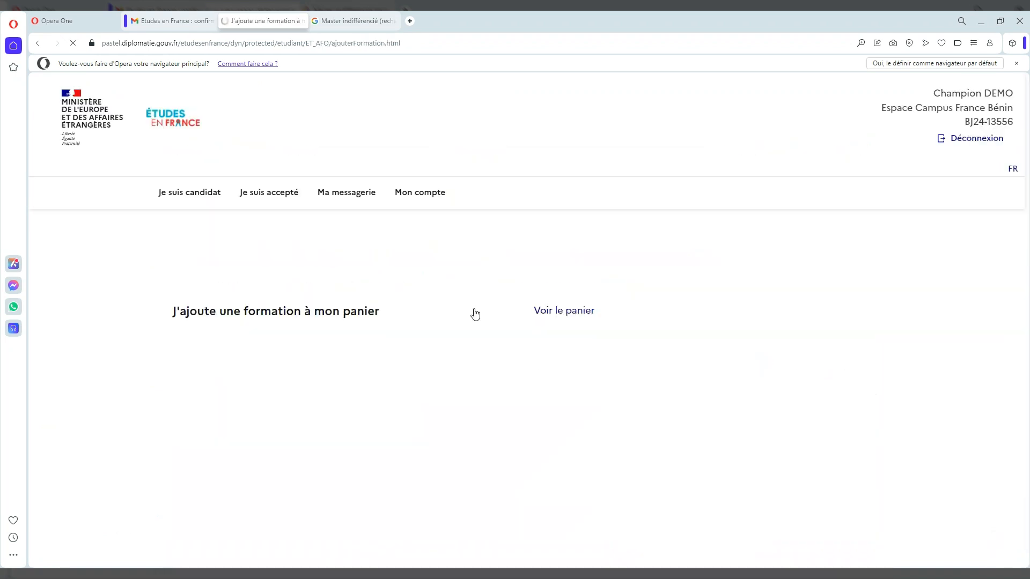
pyautogui.scroll(-2, 386, 333)
pyautogui.scroll(-4, 386, 333)
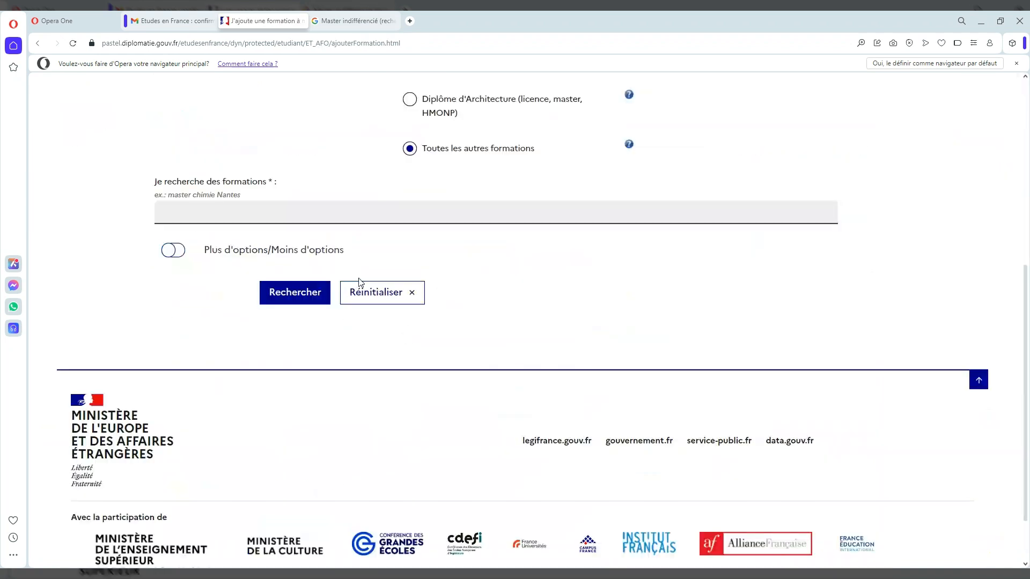
# Step: Search all other programmes for "licence finance entreprise lyon" and examine the Licence entries under Taught In English
pyautogui.click(341, 214)
pyautogui.hotkey('ctrl', 'v')
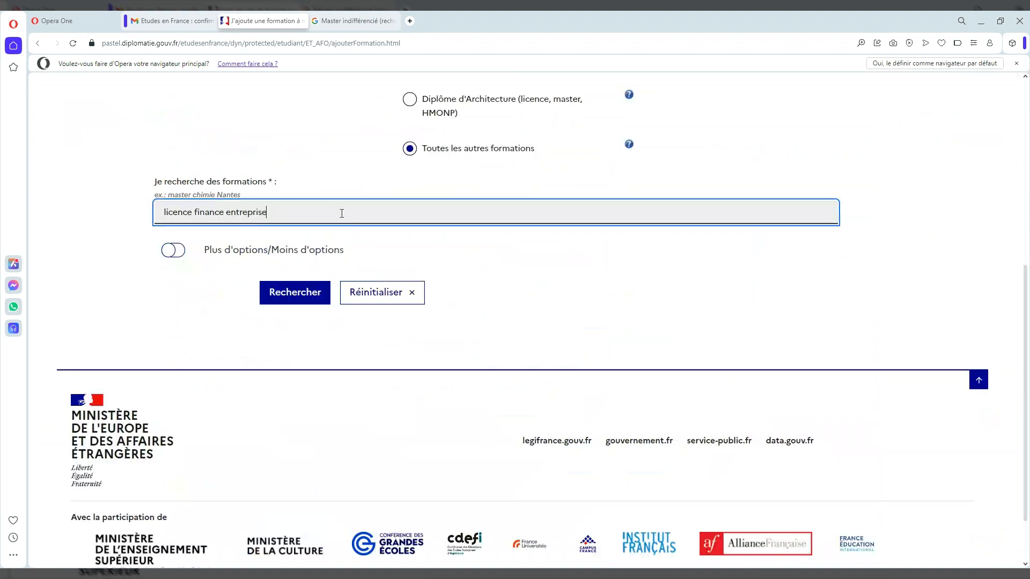
pyautogui.write('lyon')
pyautogui.click(298, 295)
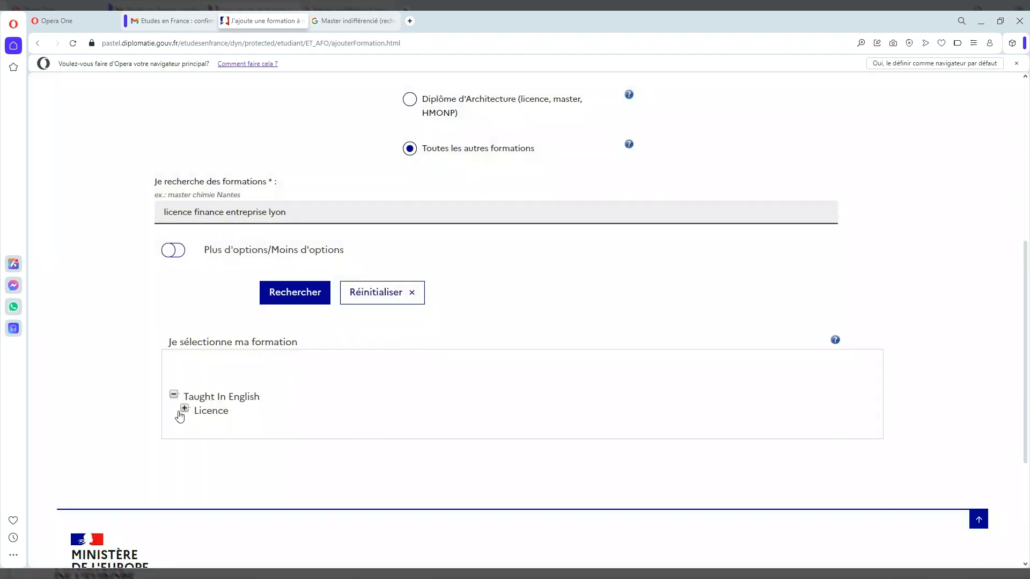
pyautogui.click(184, 409)
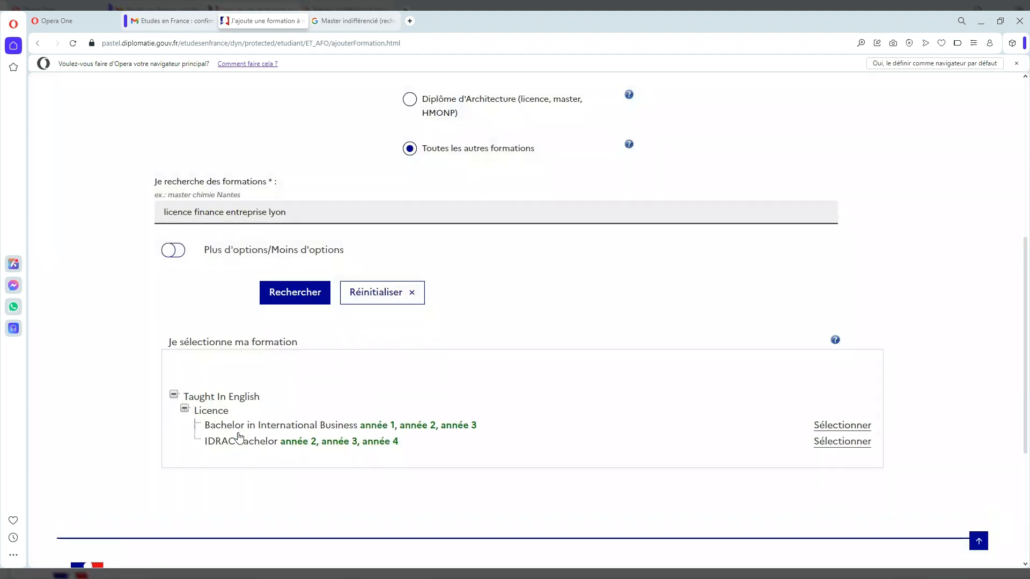
pyautogui.click(174, 395)
# Step: Collapse no further results and clear the query from the "Je recherche des formations" field
pyautogui.scroll(3, 353, 315)
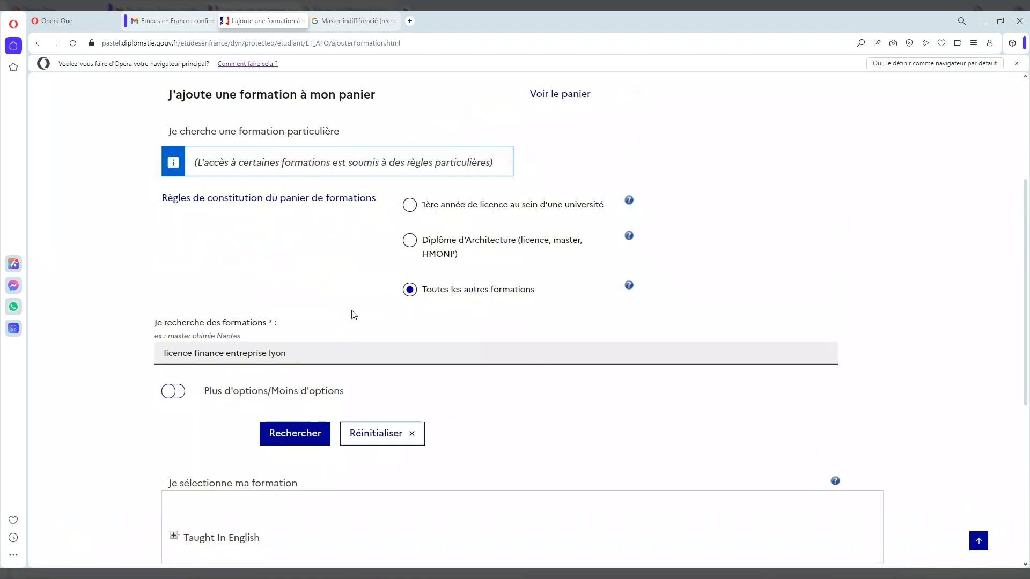
pyautogui.scroll(1, 353, 315)
pyautogui.tripleClick(245, 387)
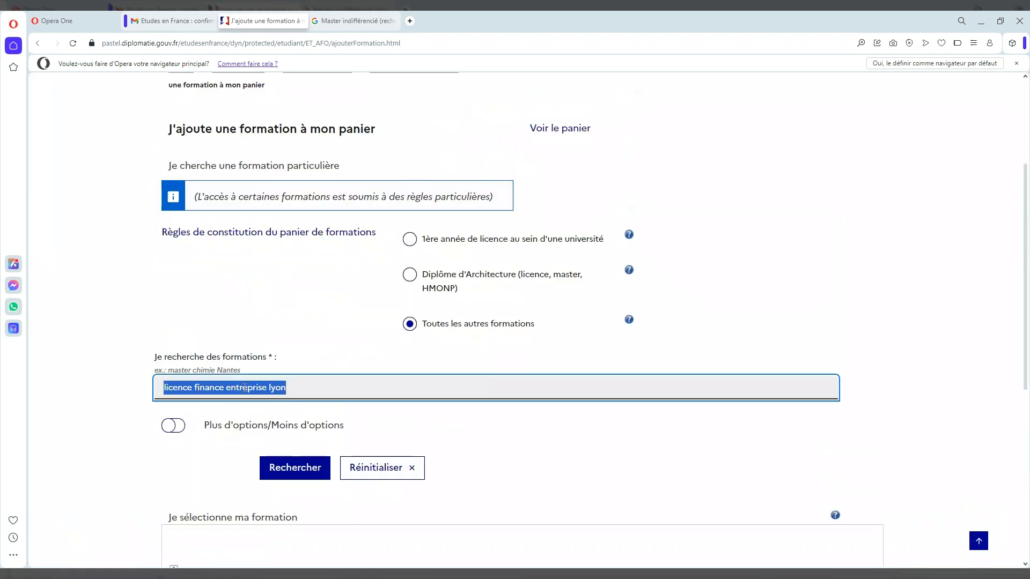
pyautogui.press('BackSpace')
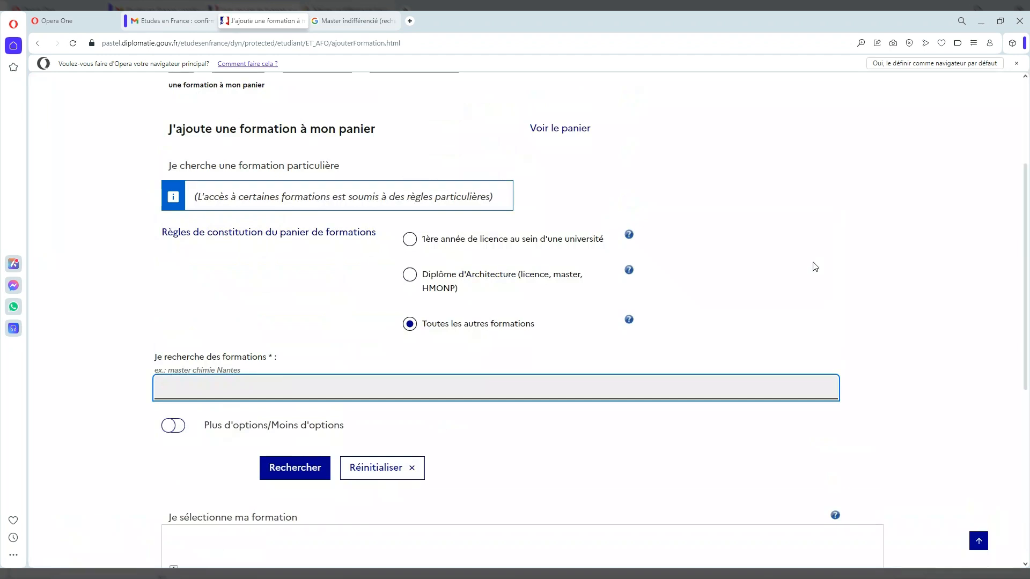
pyautogui.scroll(5, 815, 266)
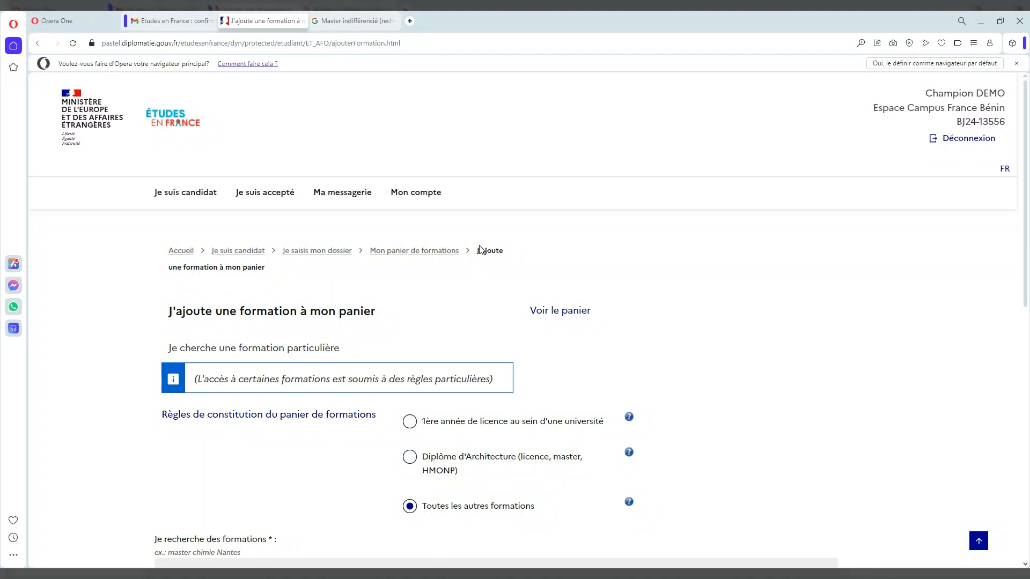
pyautogui.scroll(-4, 351, 222)
pyautogui.scroll(4, 327, 220)
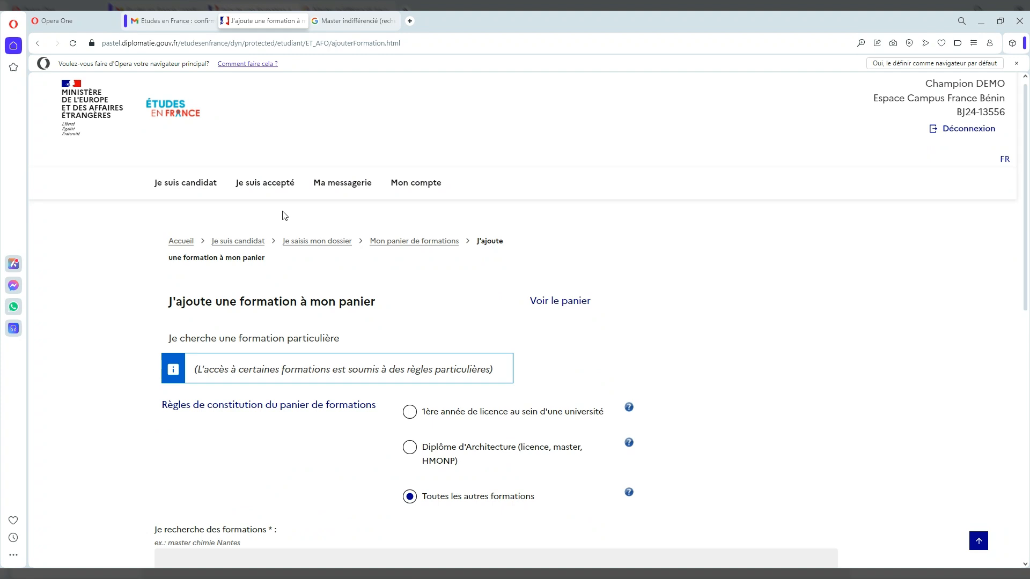
pyautogui.scroll(-2, 284, 216)
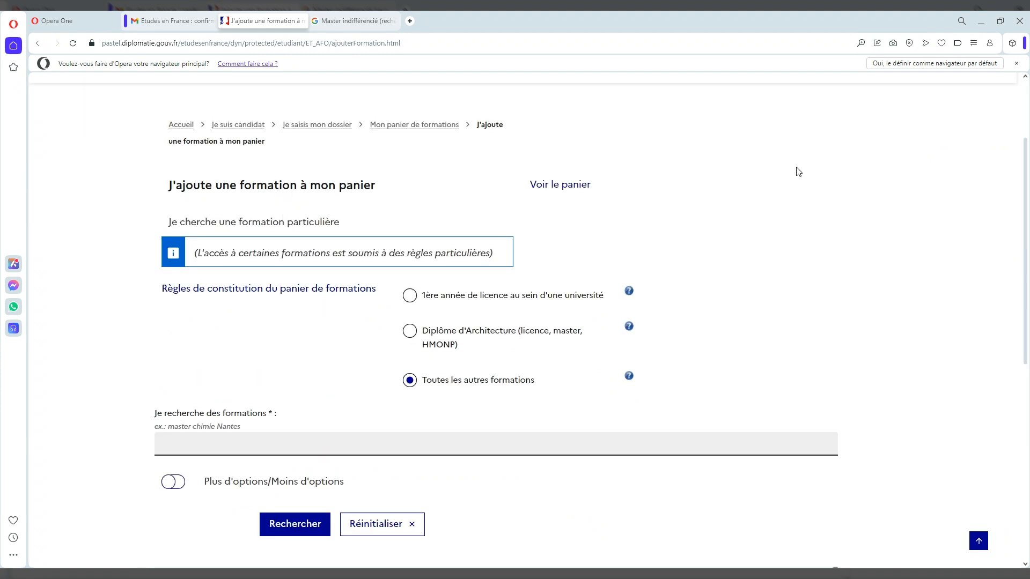
pyautogui.scroll(-2, 772, 276)
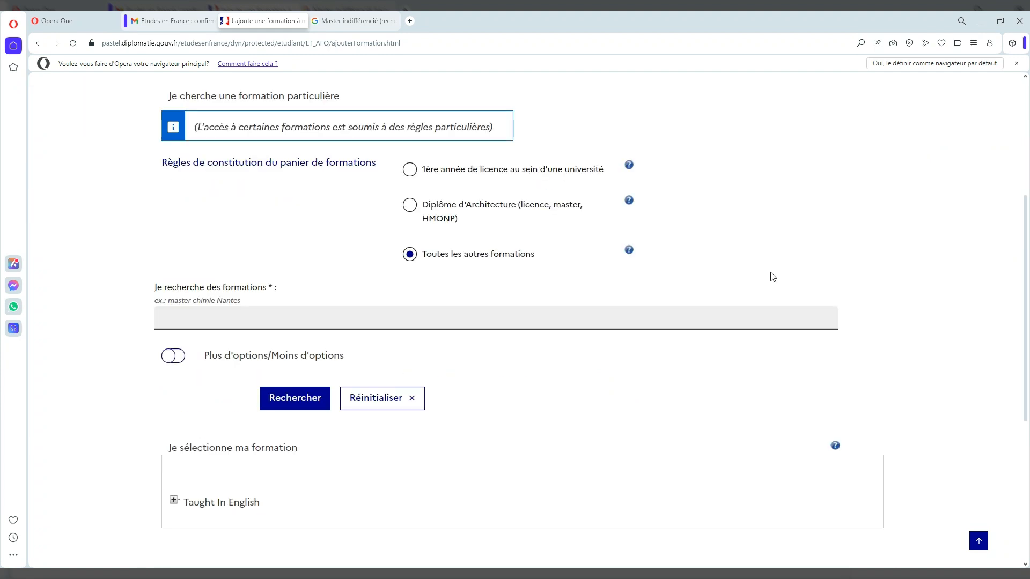
pyautogui.scroll(-5, 772, 277)
pyautogui.scroll(9, 772, 277)
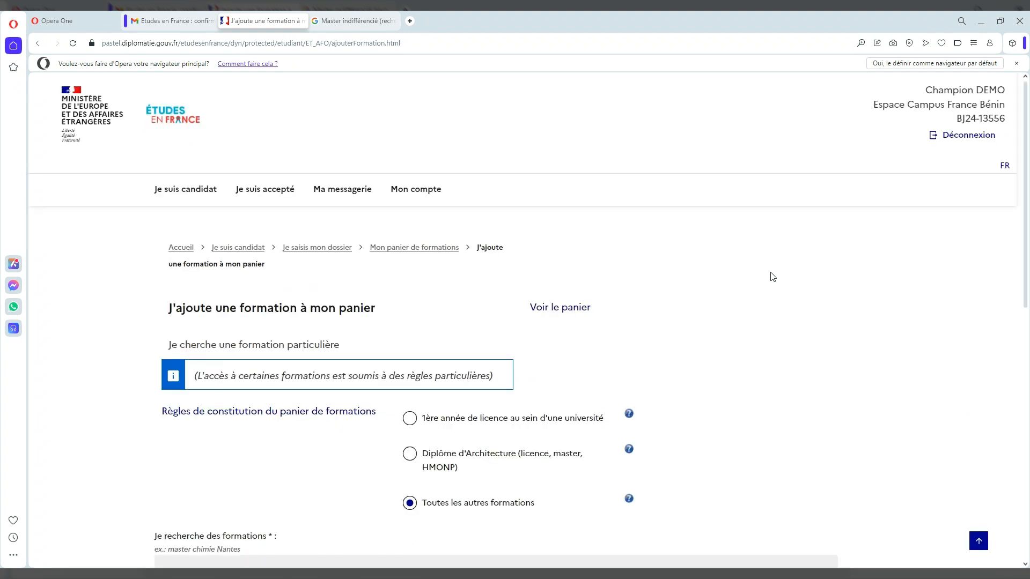
pyautogui.scroll(1, 813, 240)
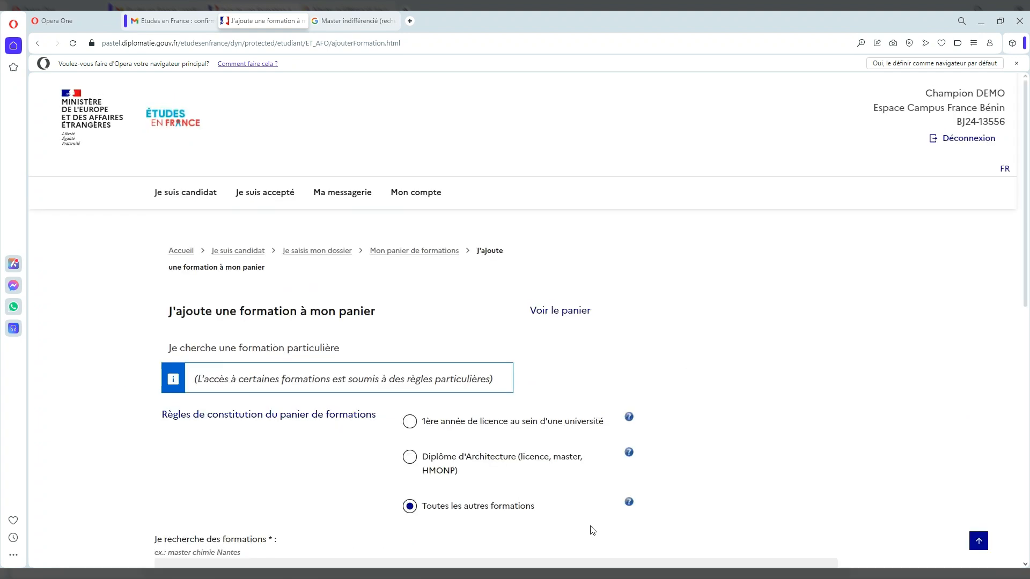